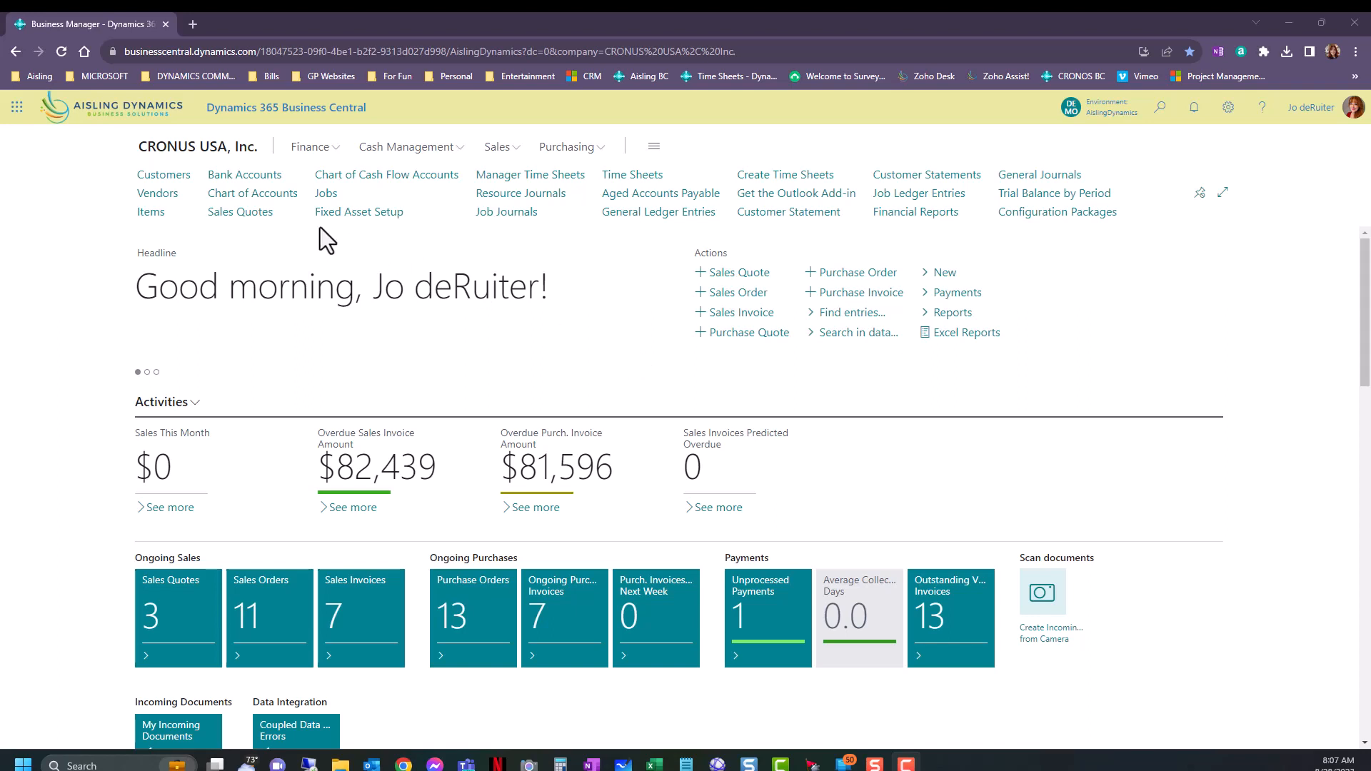
Open the Chart of Accounts and look through its balance sheet and income statement accounts.
click(275, 198)
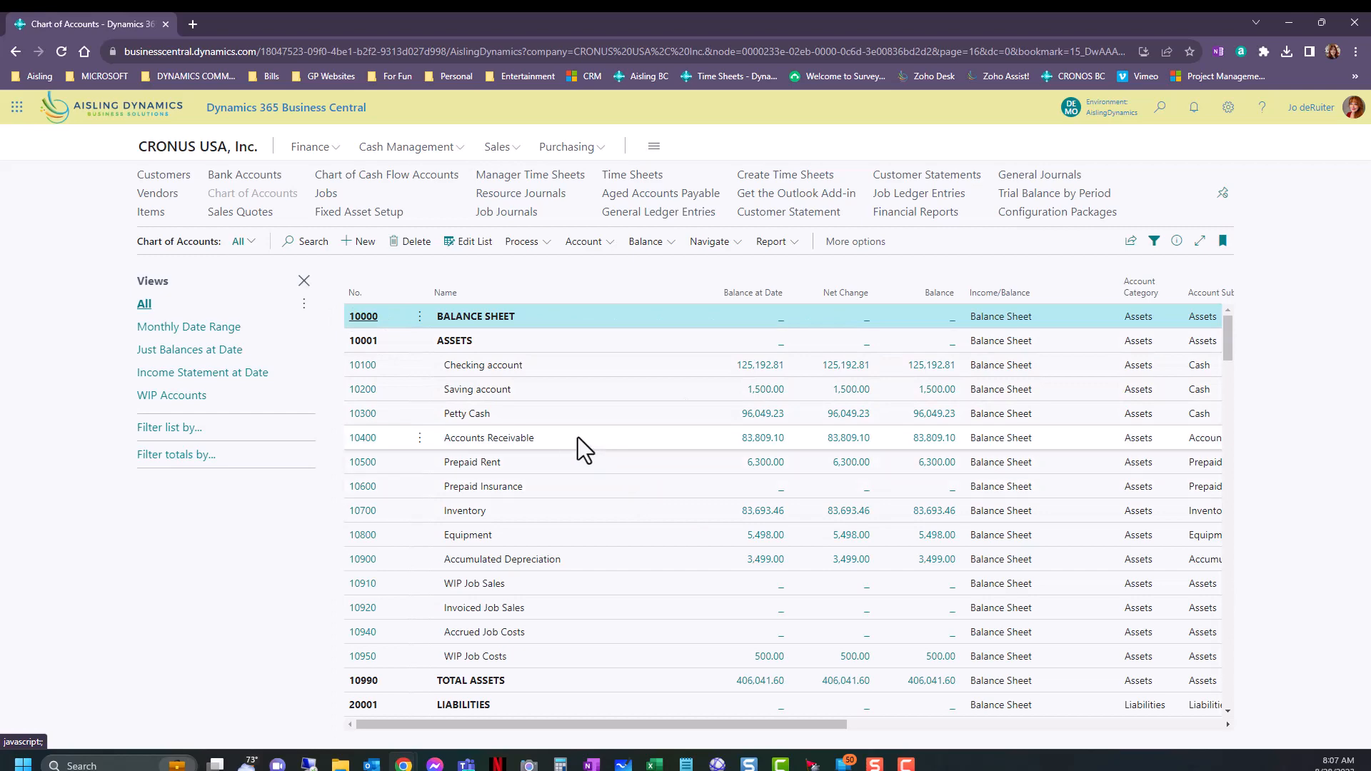
scroll(572, 526, down, 5)
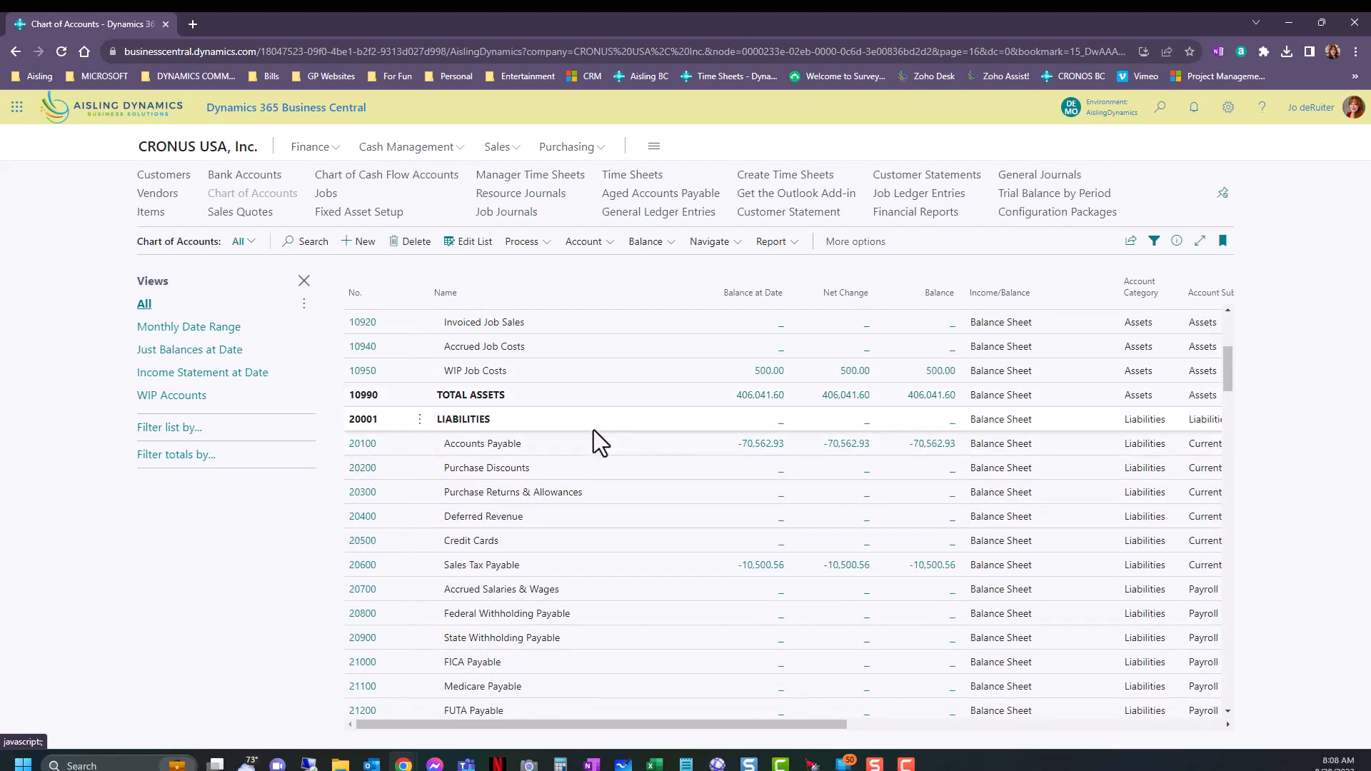
scroll(597, 436, down, 7)
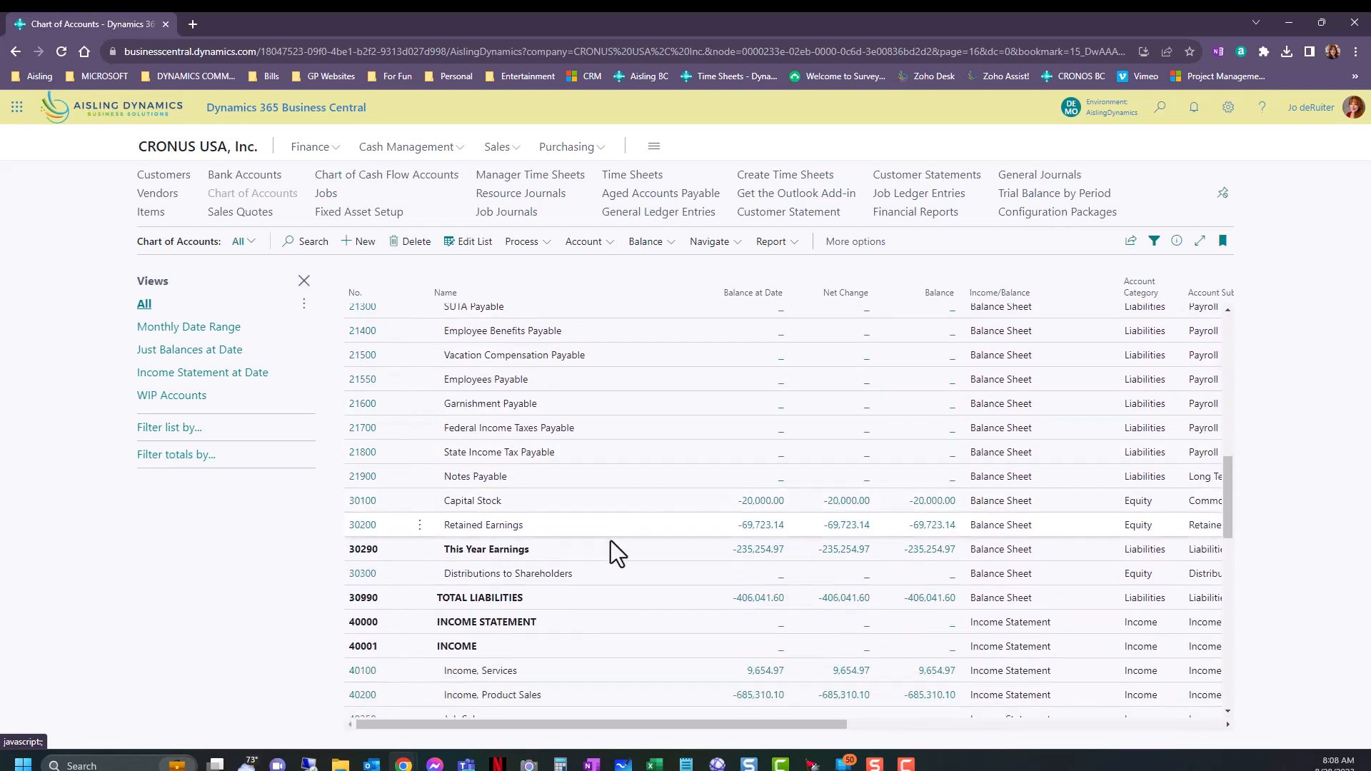
scroll(551, 615, down, 1)
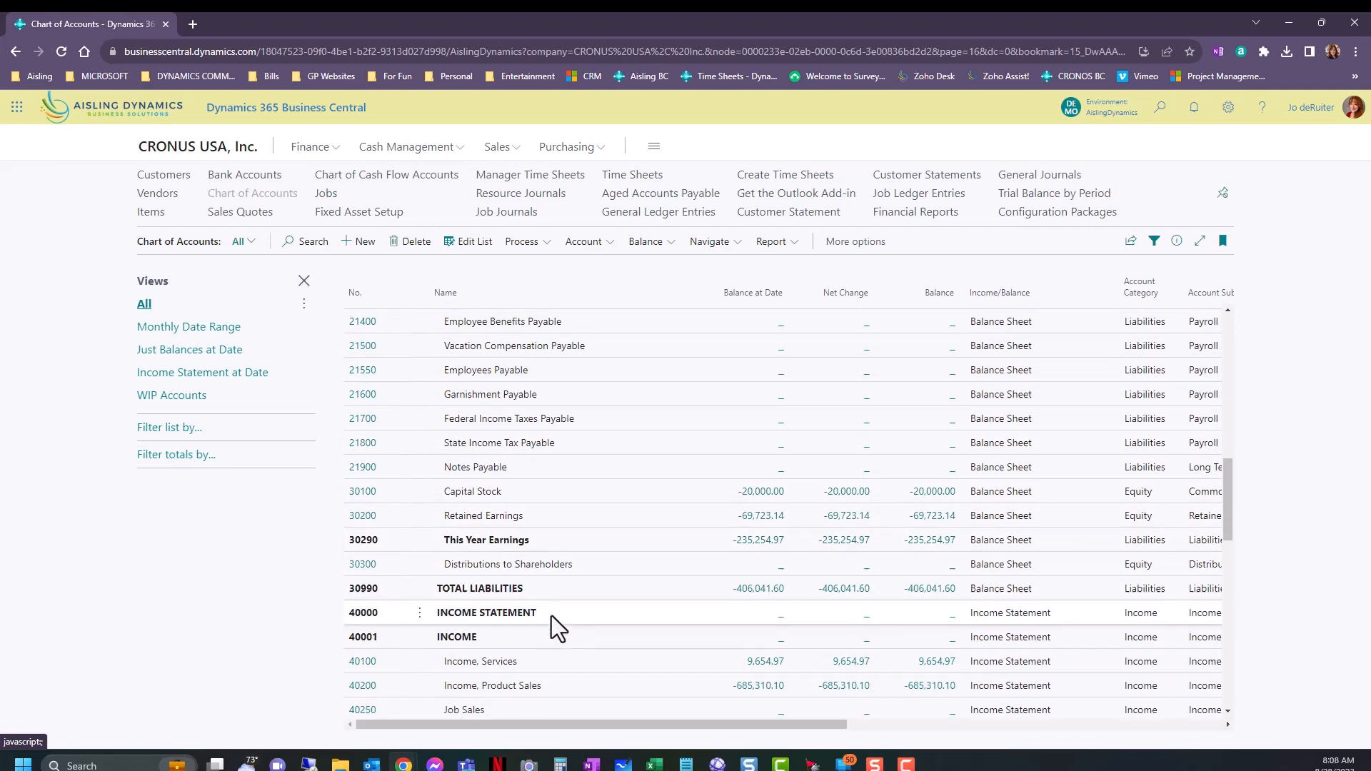
scroll(552, 616, down, 3)
scroll(555, 611, up, 13)
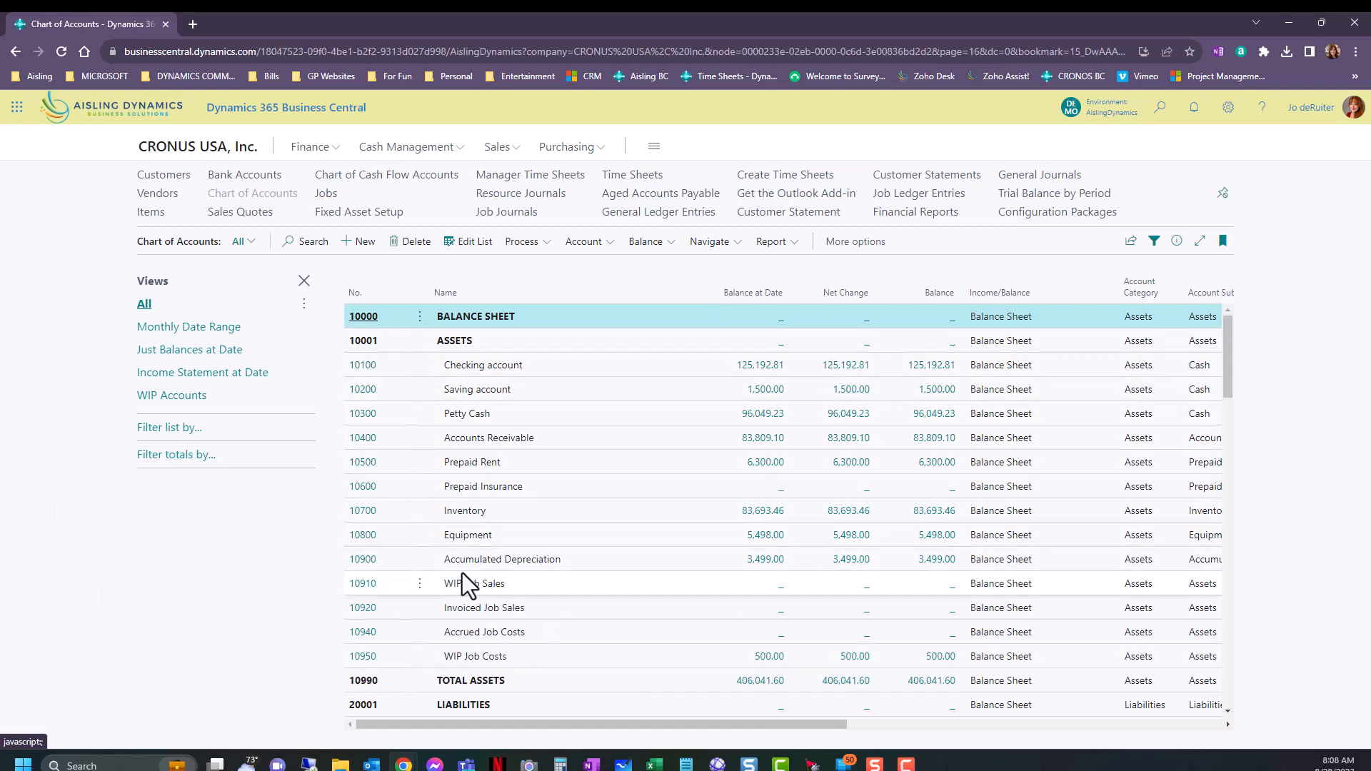
Apply the Just Balances at Date view to the chart of accounts and review the listed accounts and filters.
click(152, 351)
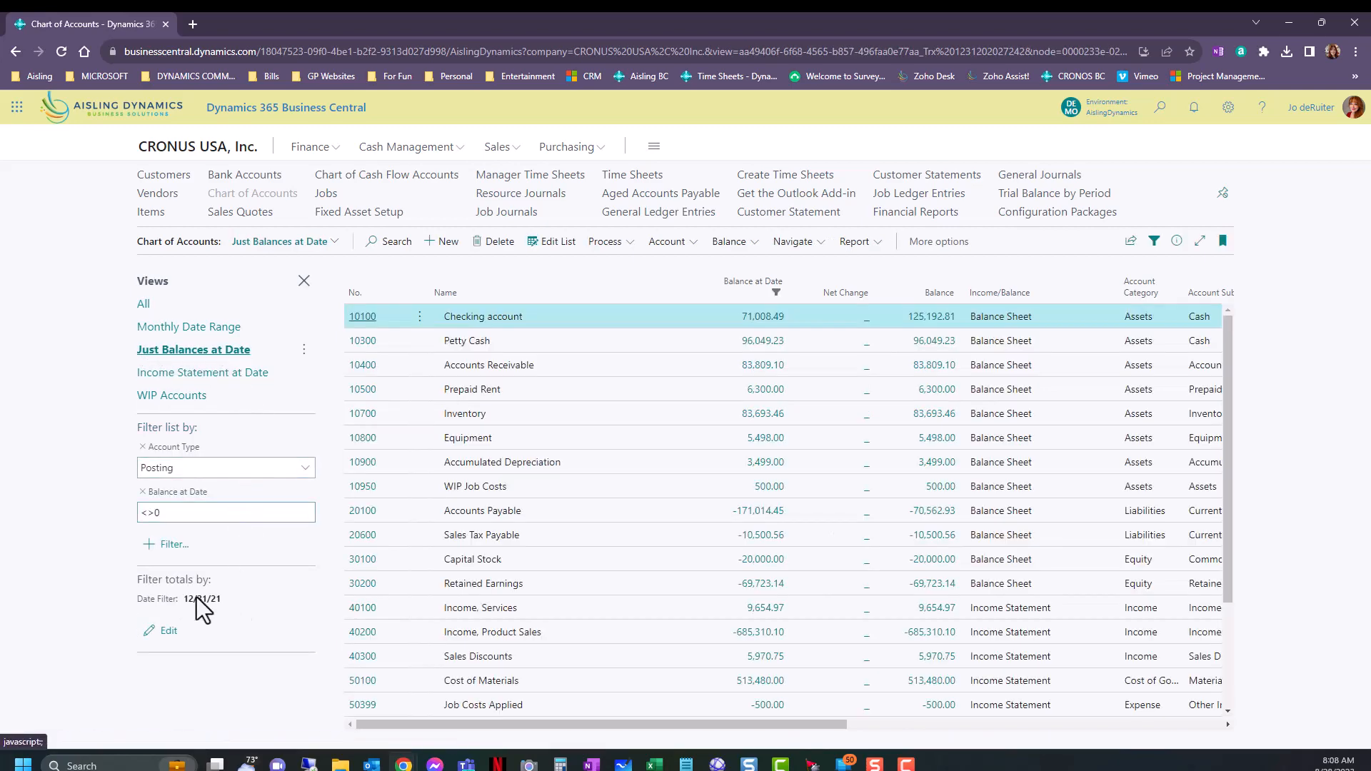
click(151, 518)
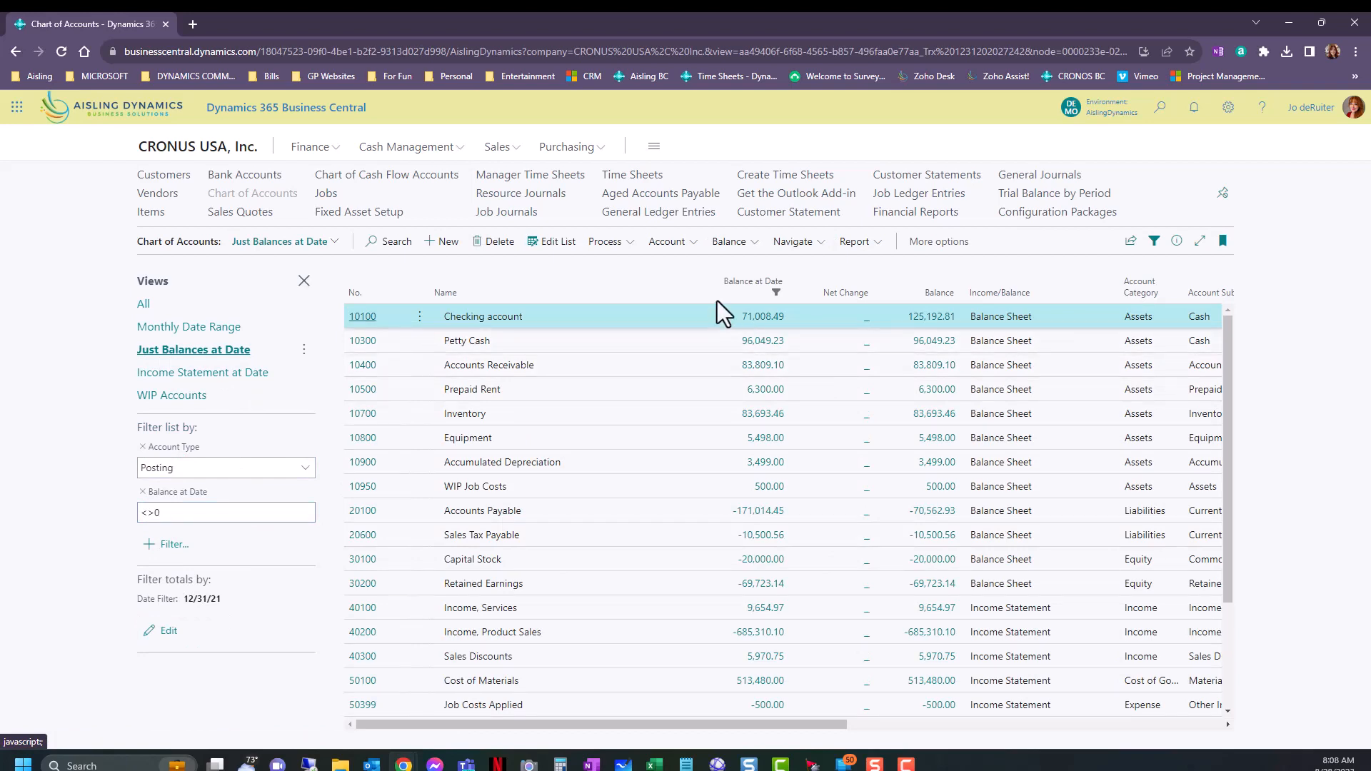
scroll(696, 564, down, 2)
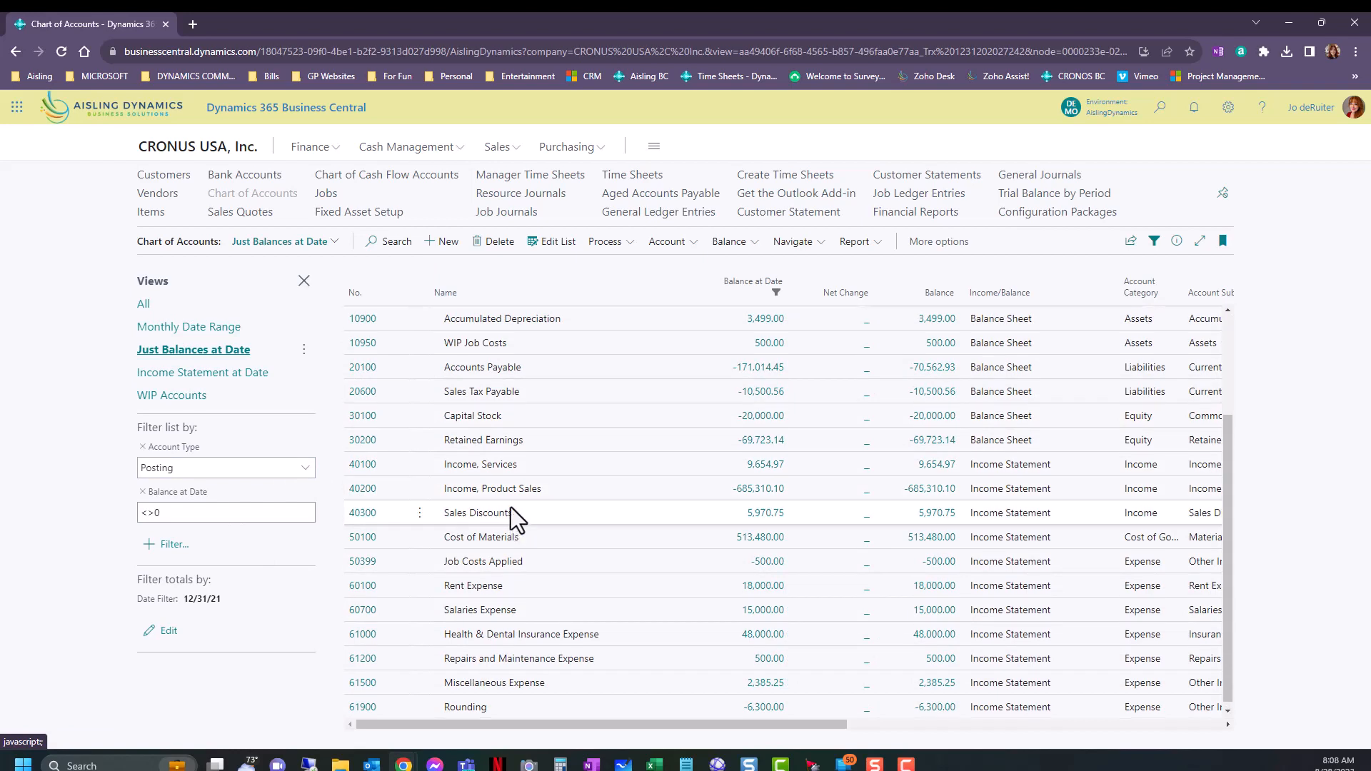
scroll(513, 509, up, 2)
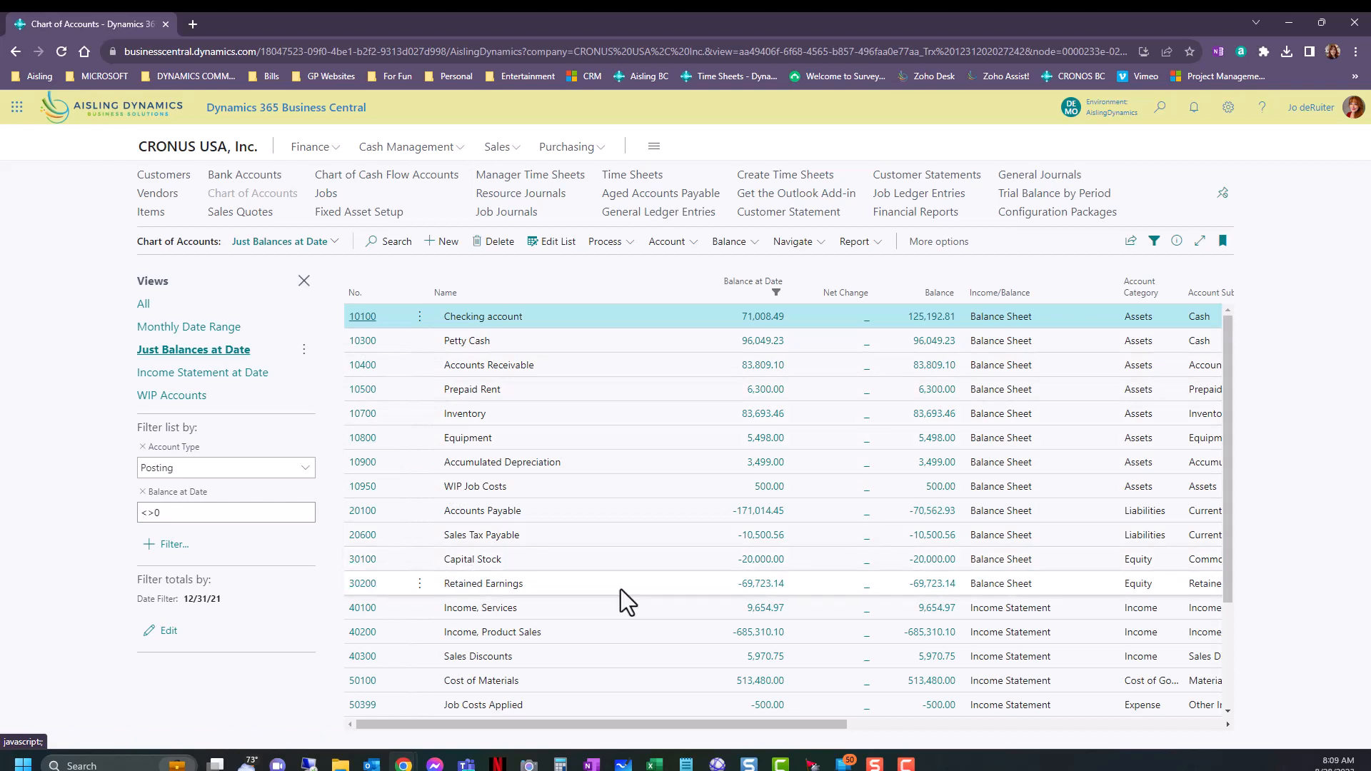
Search the account list for "sales" and remove the Account Type and Balance at Date filters.
click(371, 246)
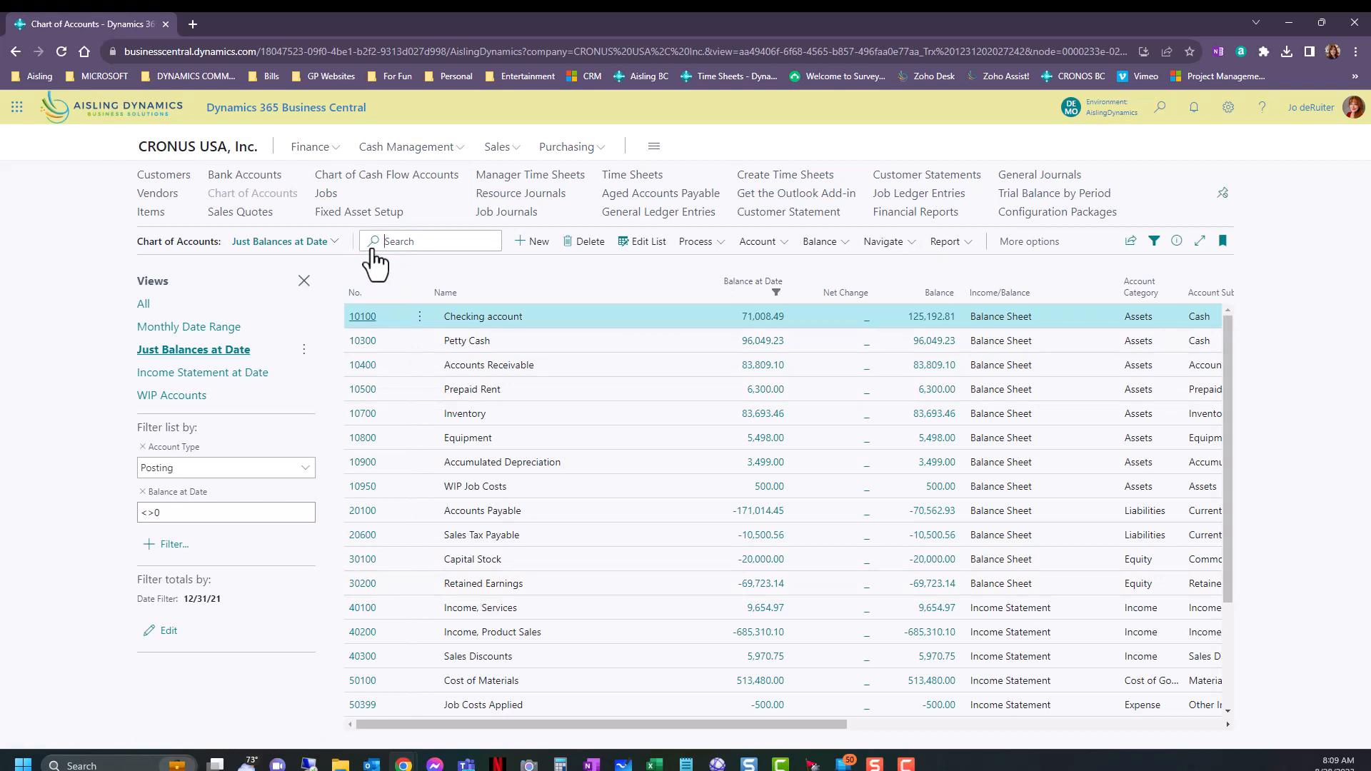
text(sales)
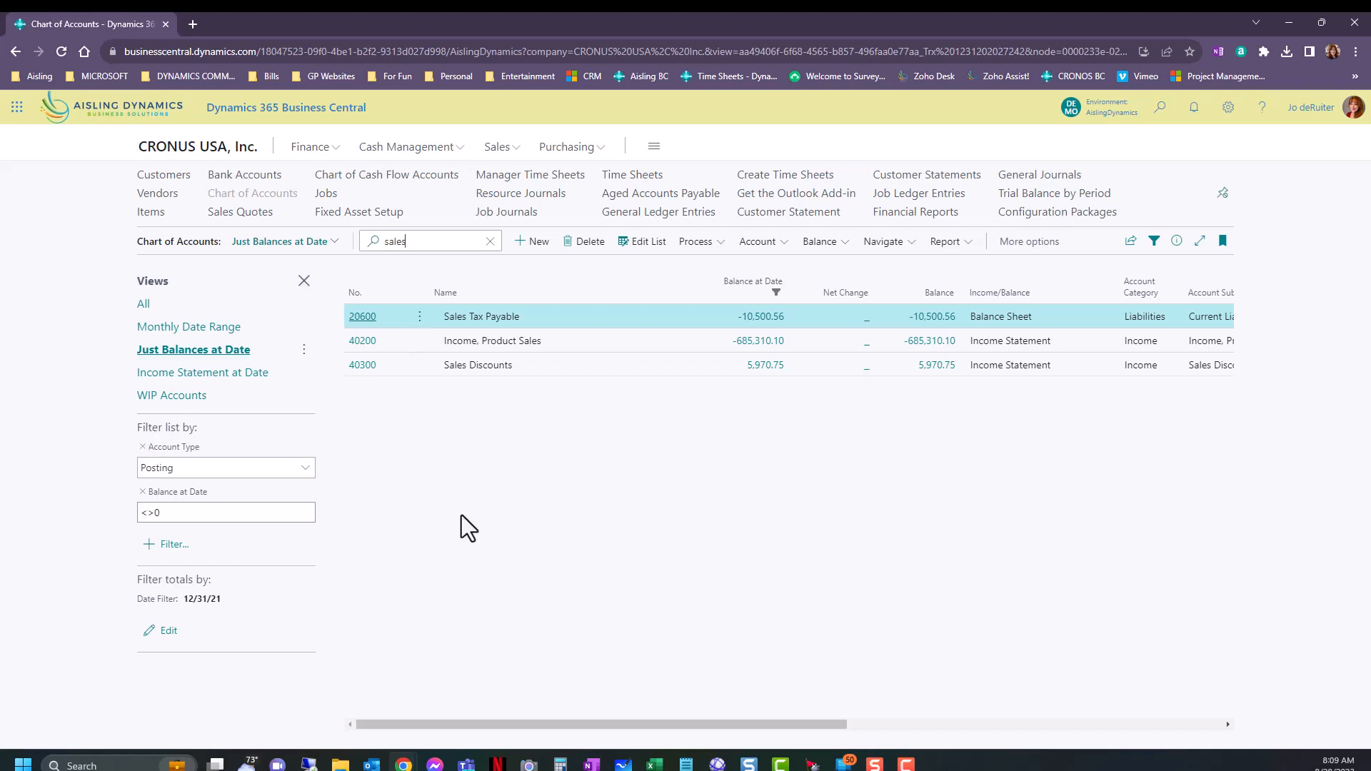
click(142, 447)
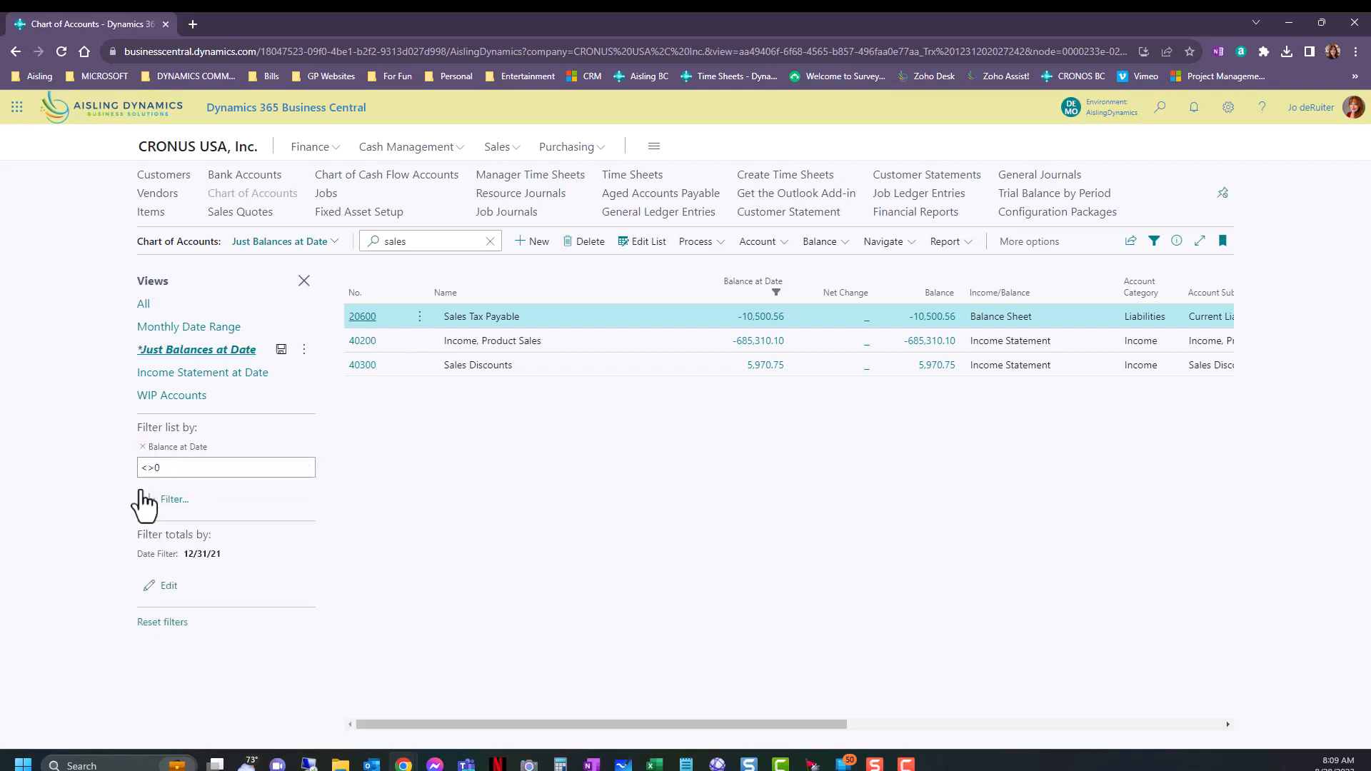
click(142, 447)
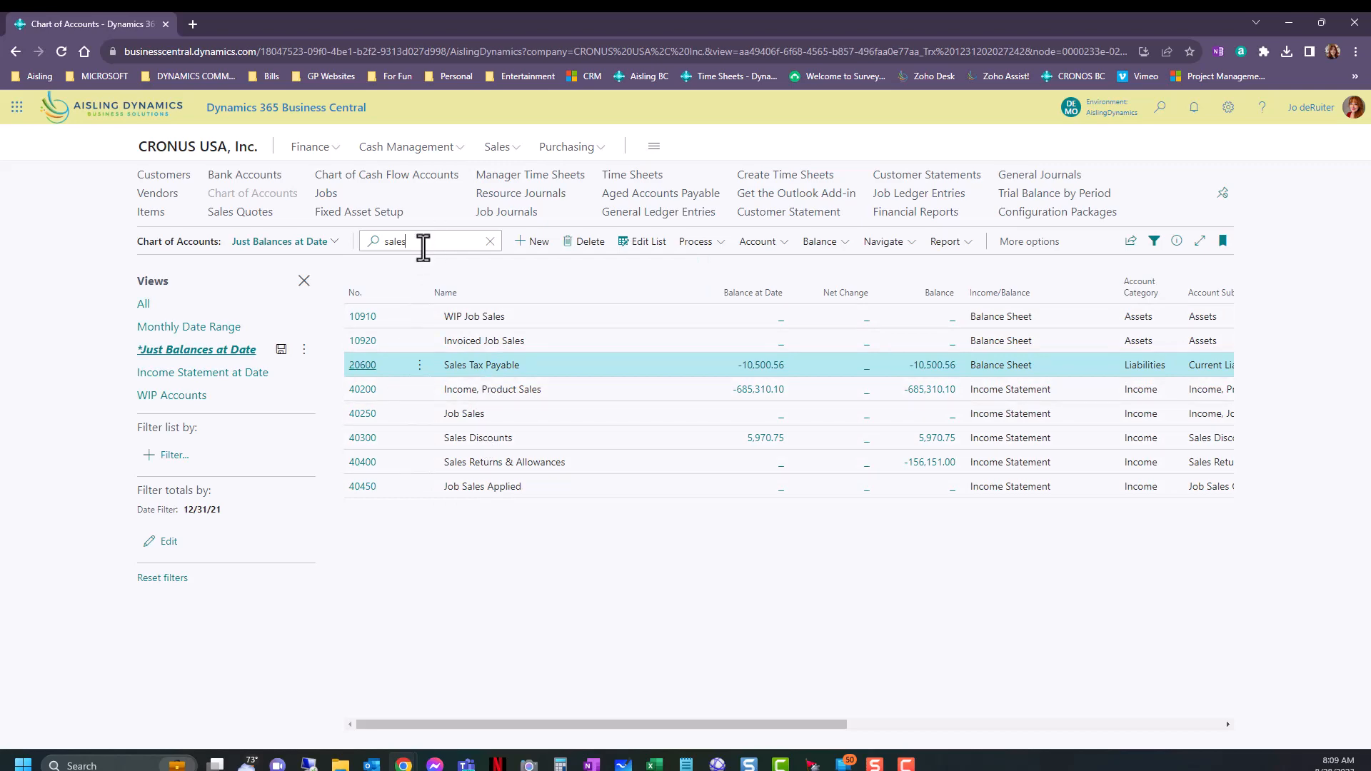
Clear the account list search and open the Checking account's G/L account card.
click(489, 241)
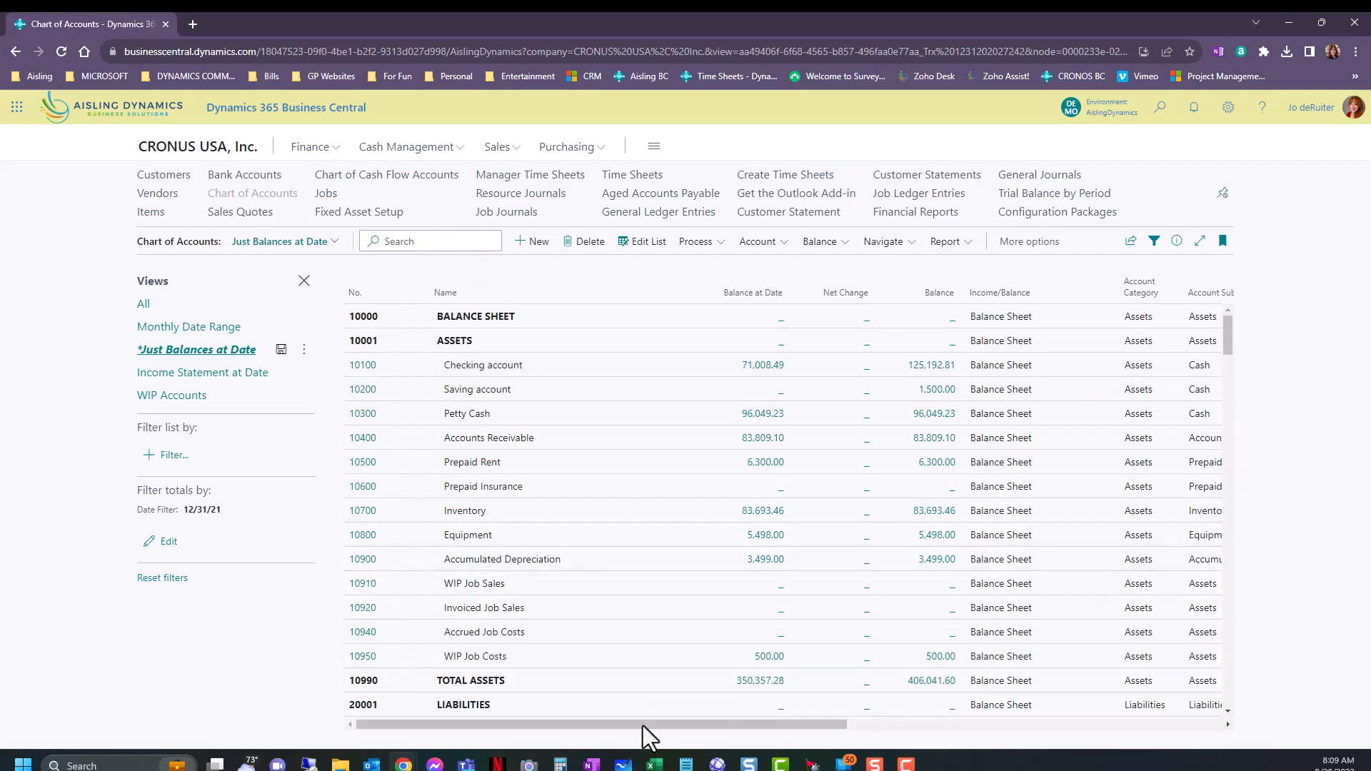
drag(643, 725, 594, 705)
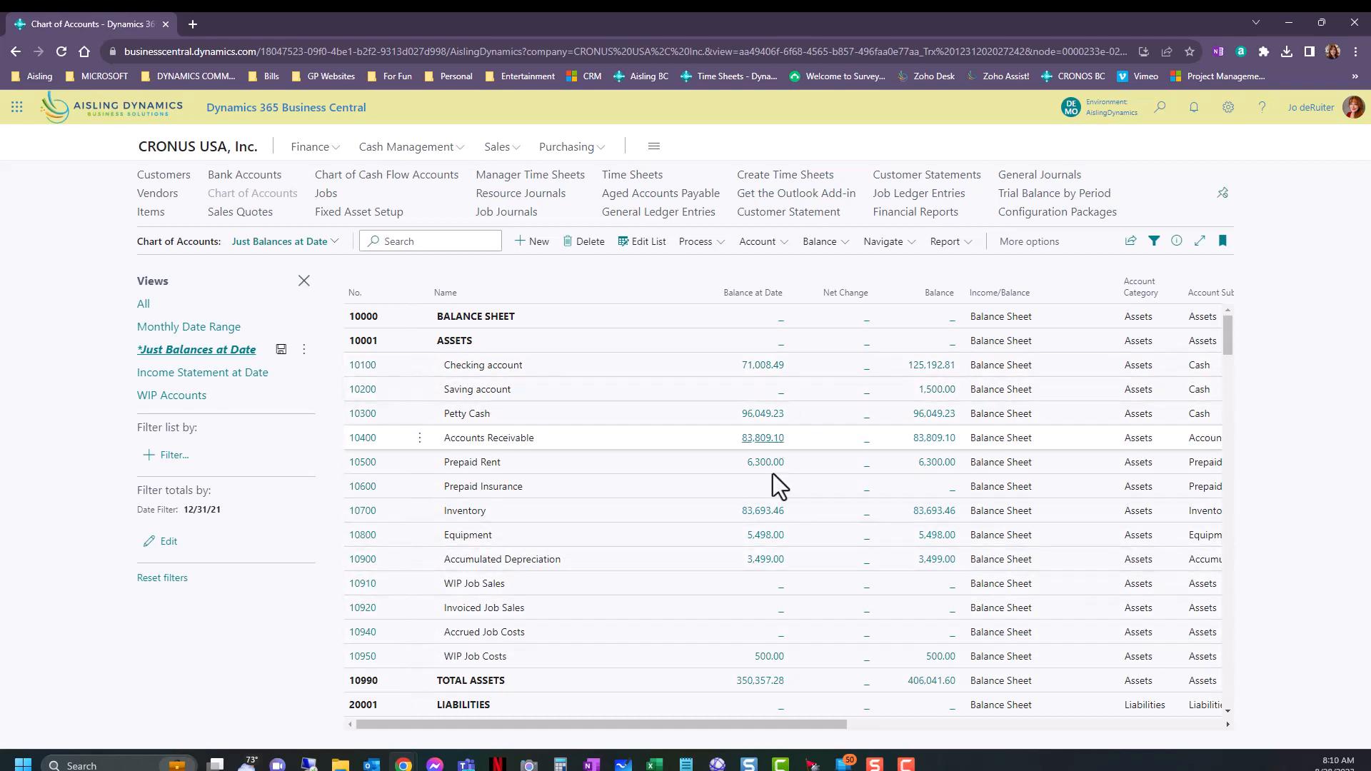
click(360, 367)
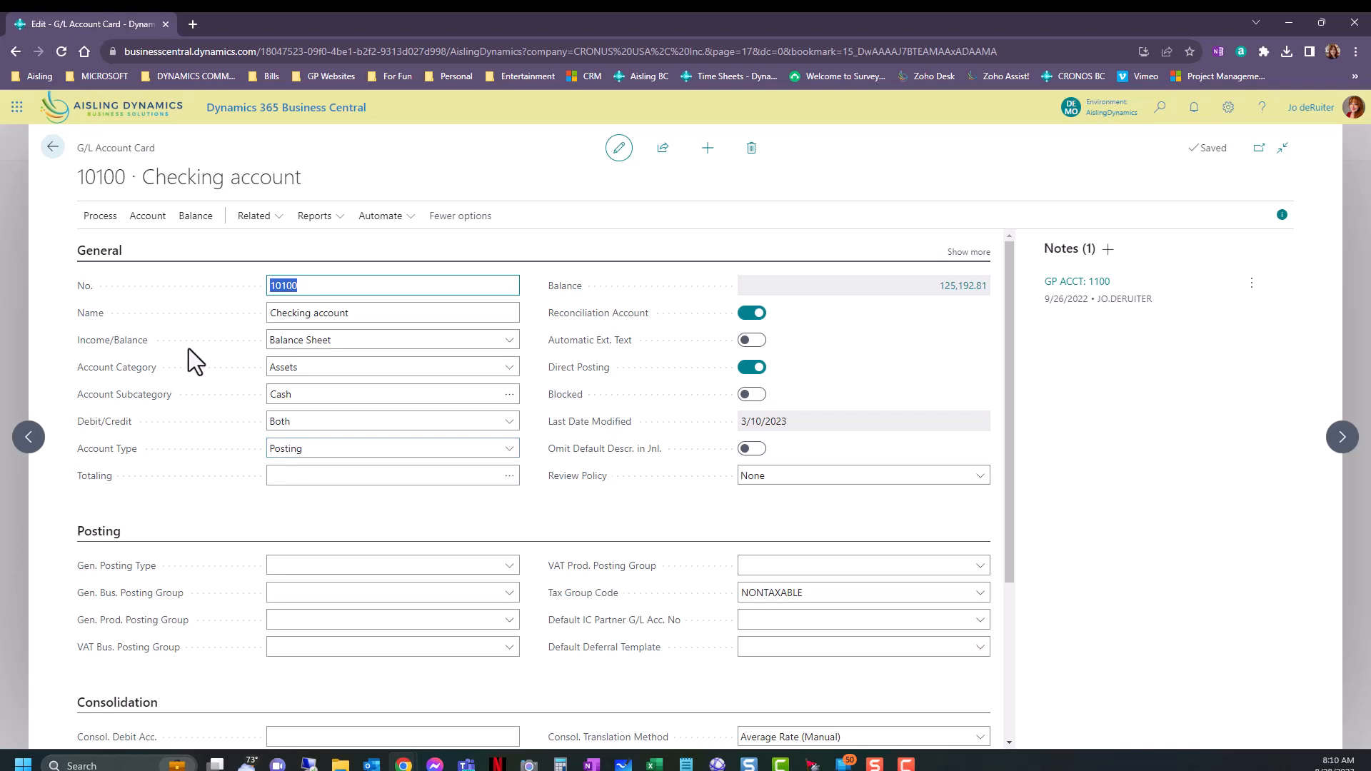
Examine the Checking account's No. and Name fields and its Income/Balance options.
click(300, 286)
click(358, 313)
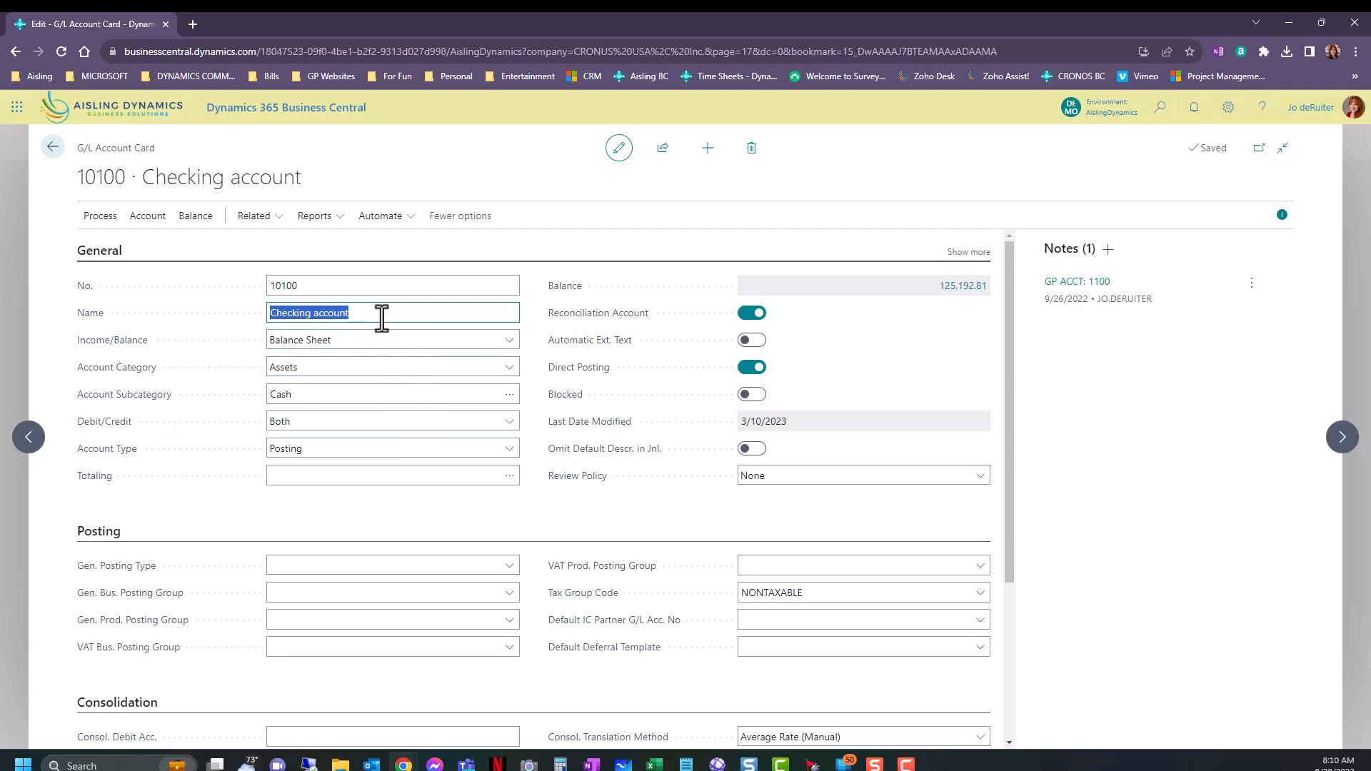
click(384, 341)
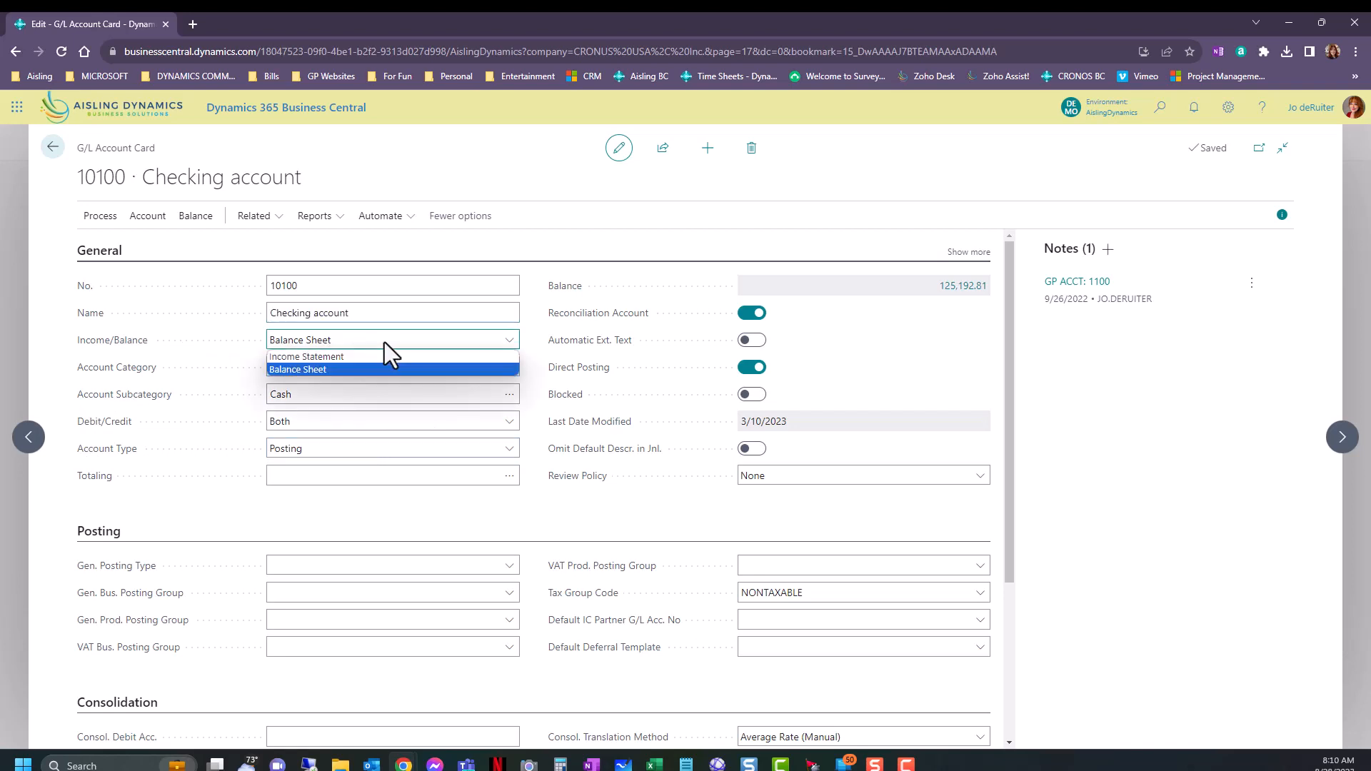
click(559, 507)
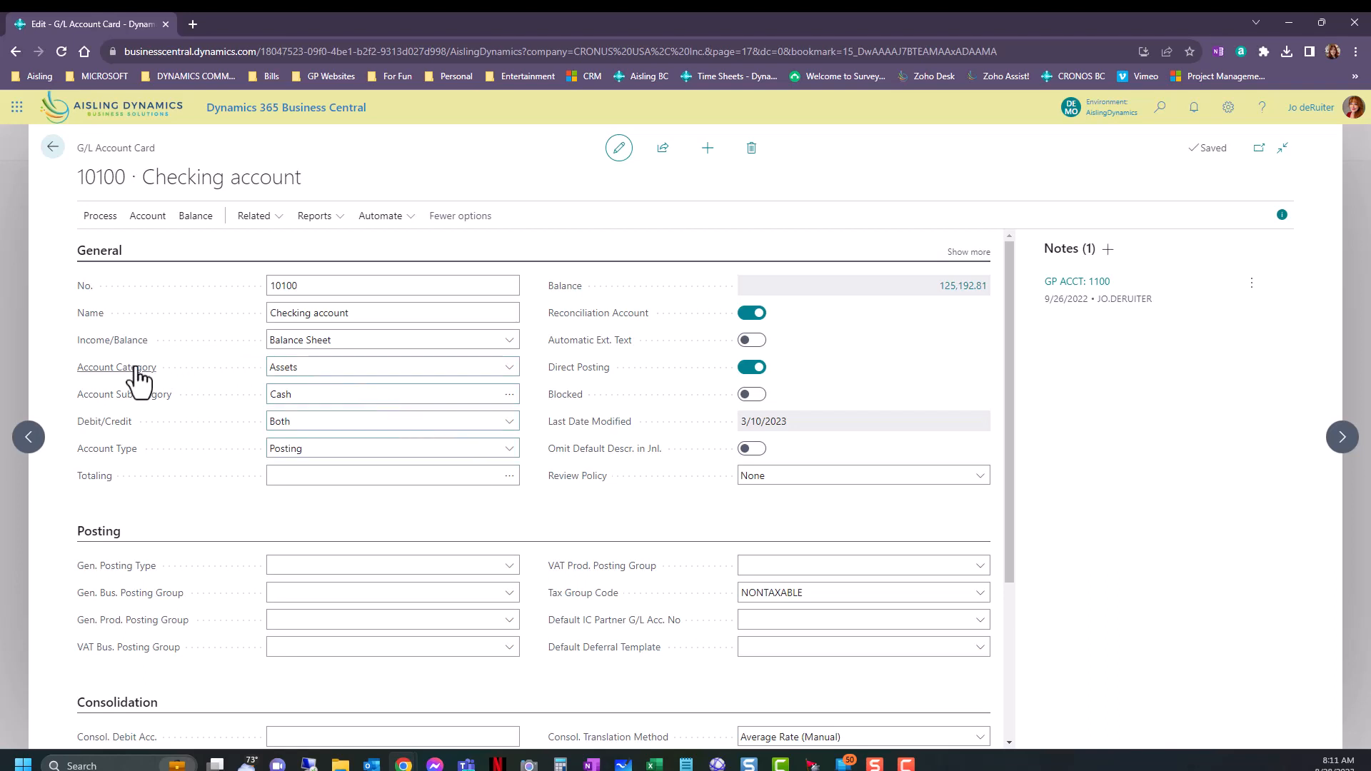
Examine the description and available choices of the Checking account's Account Category.
mouse_move(138, 377)
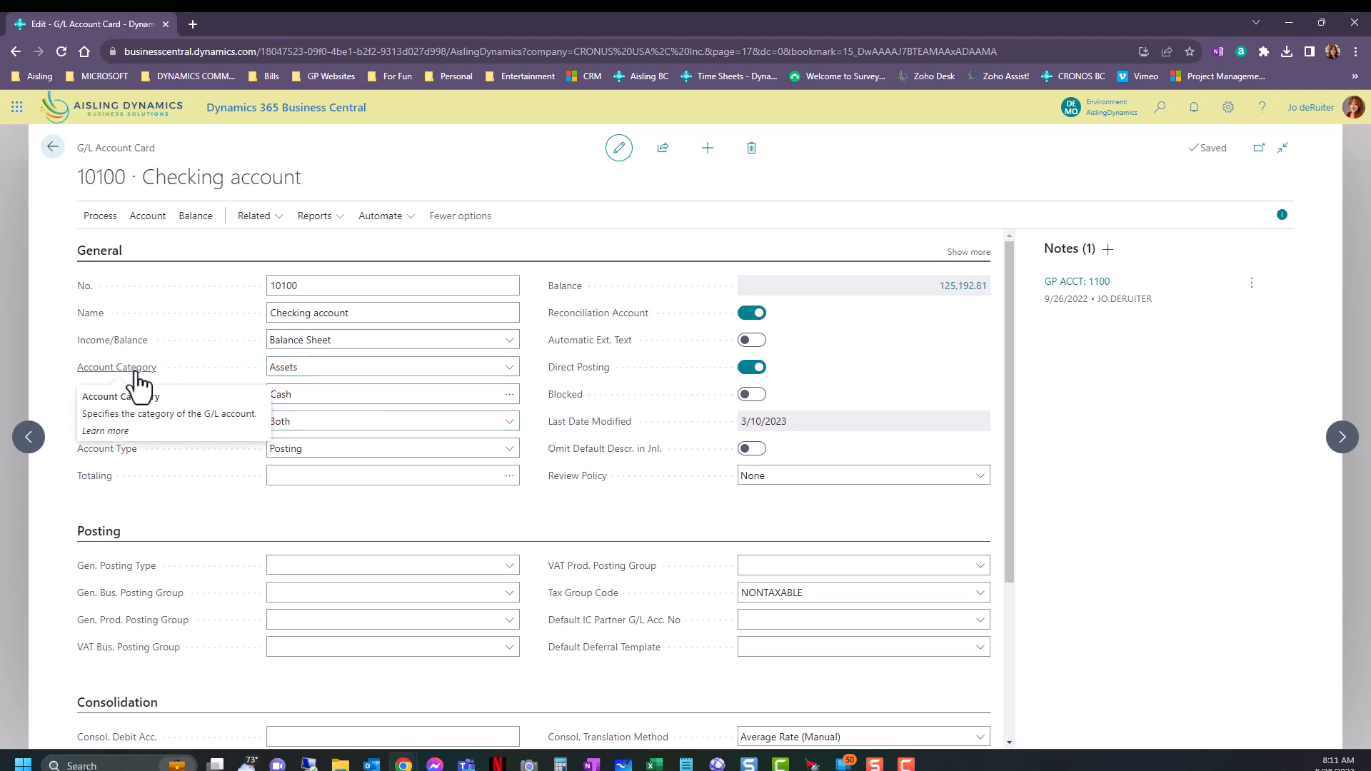
click(325, 370)
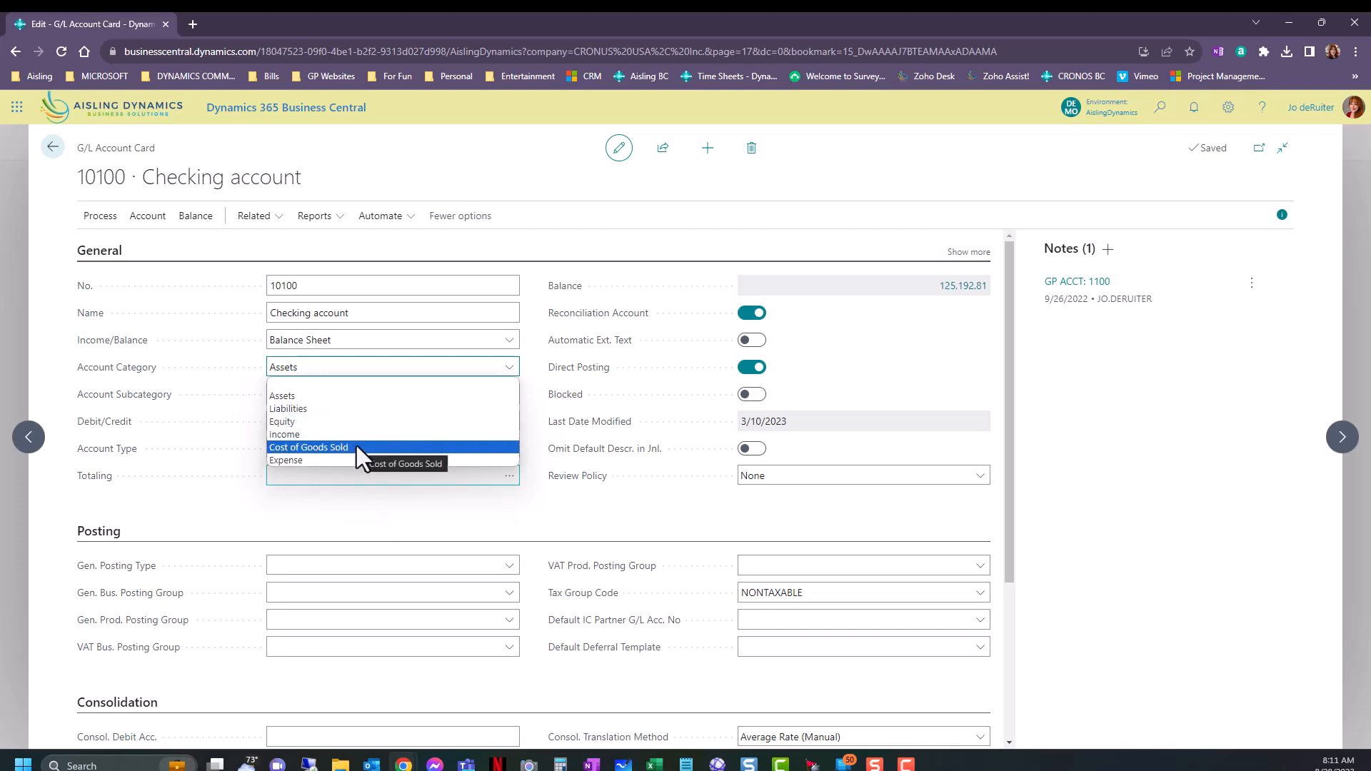
click(362, 498)
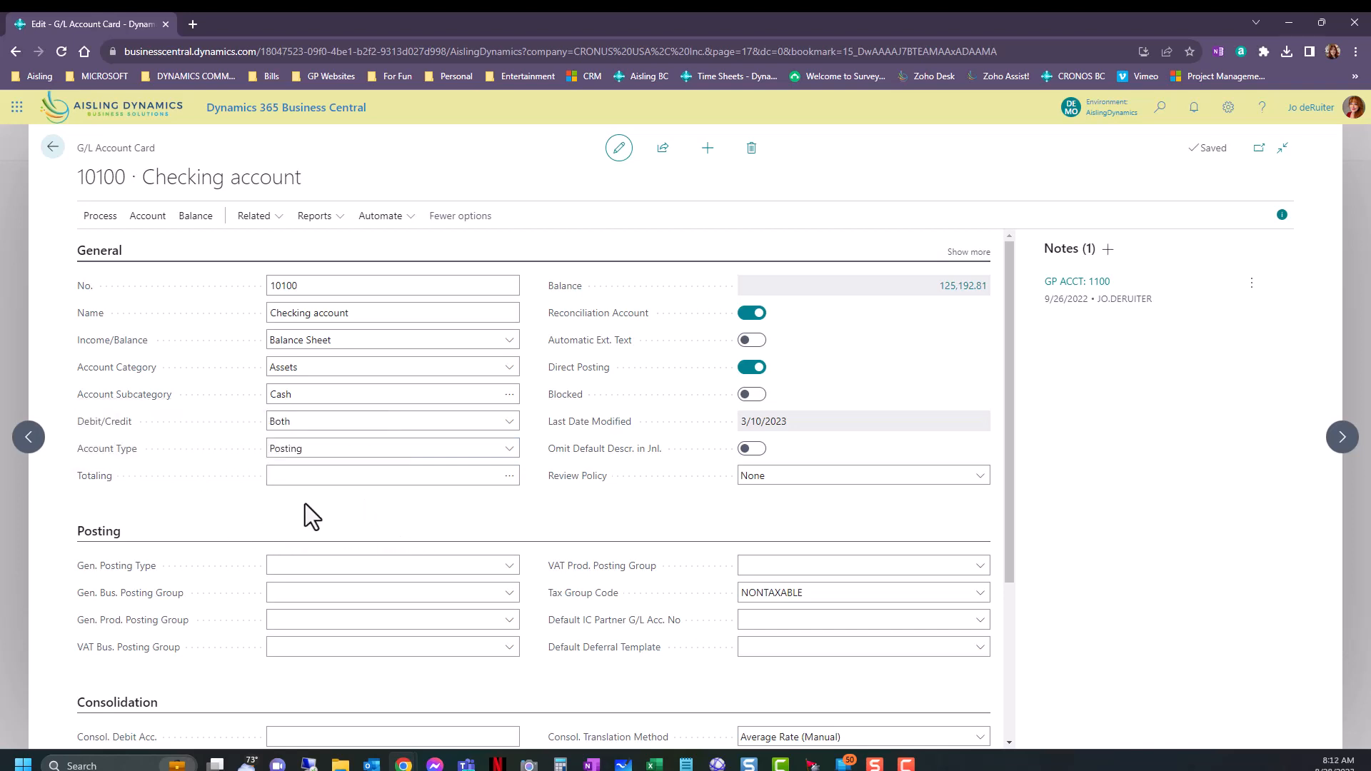
View the G/L account categories available as the Checking account's Account Subcategory without changing the selection.
mouse_move(135, 407)
click(509, 395)
click(509, 396)
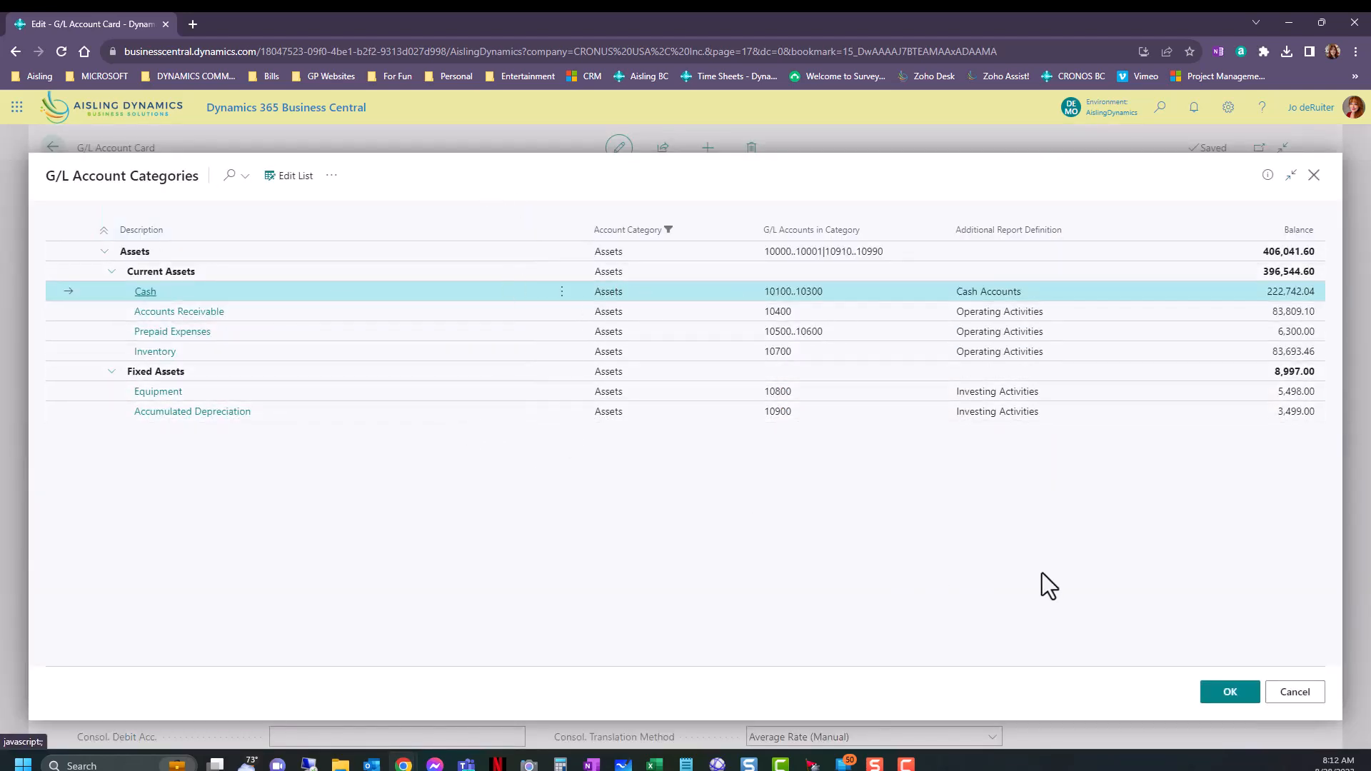
click(1311, 178)
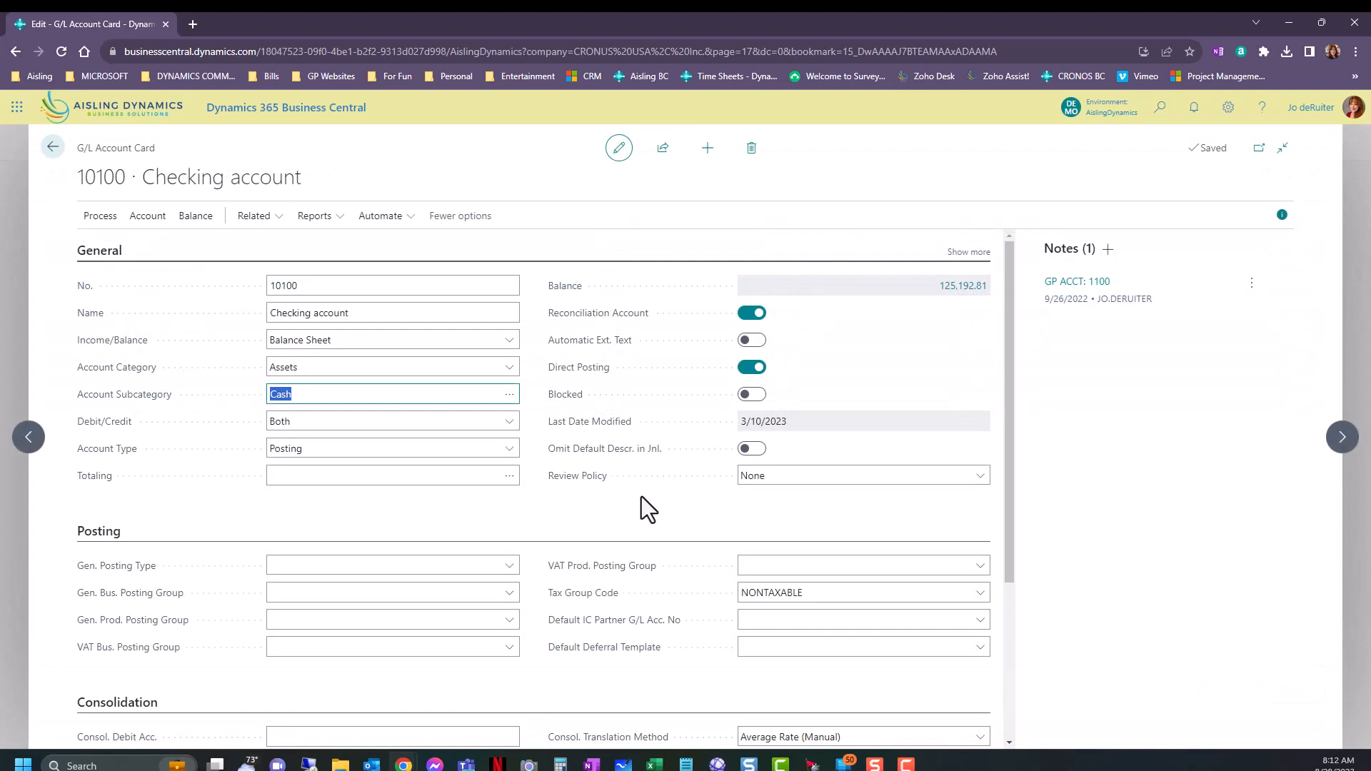
Examine the choices and description of the Checking account's Debit/Credit field.
click(324, 424)
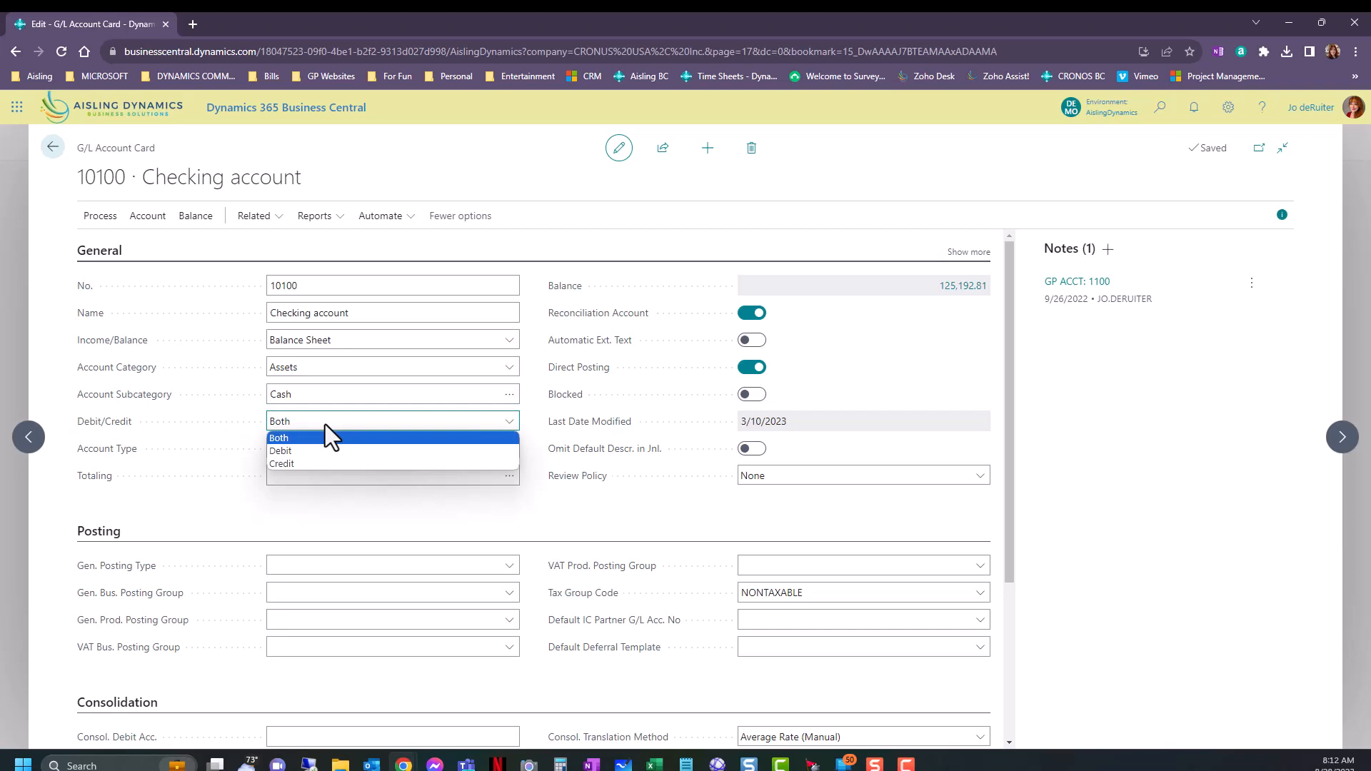
click(435, 525)
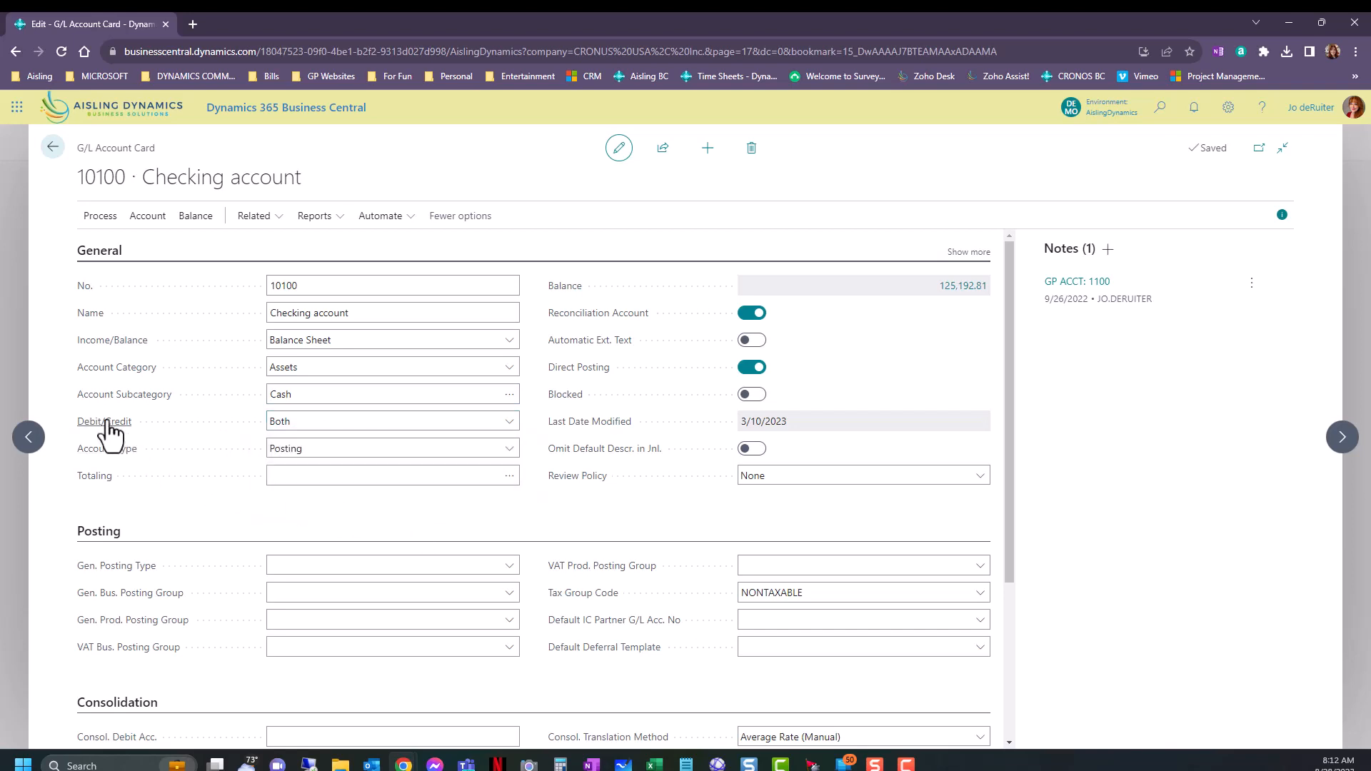
mouse_move(109, 429)
Review the Account Type options from Posting to End-Total, leaving the Checking account's type as it is.
click(504, 449)
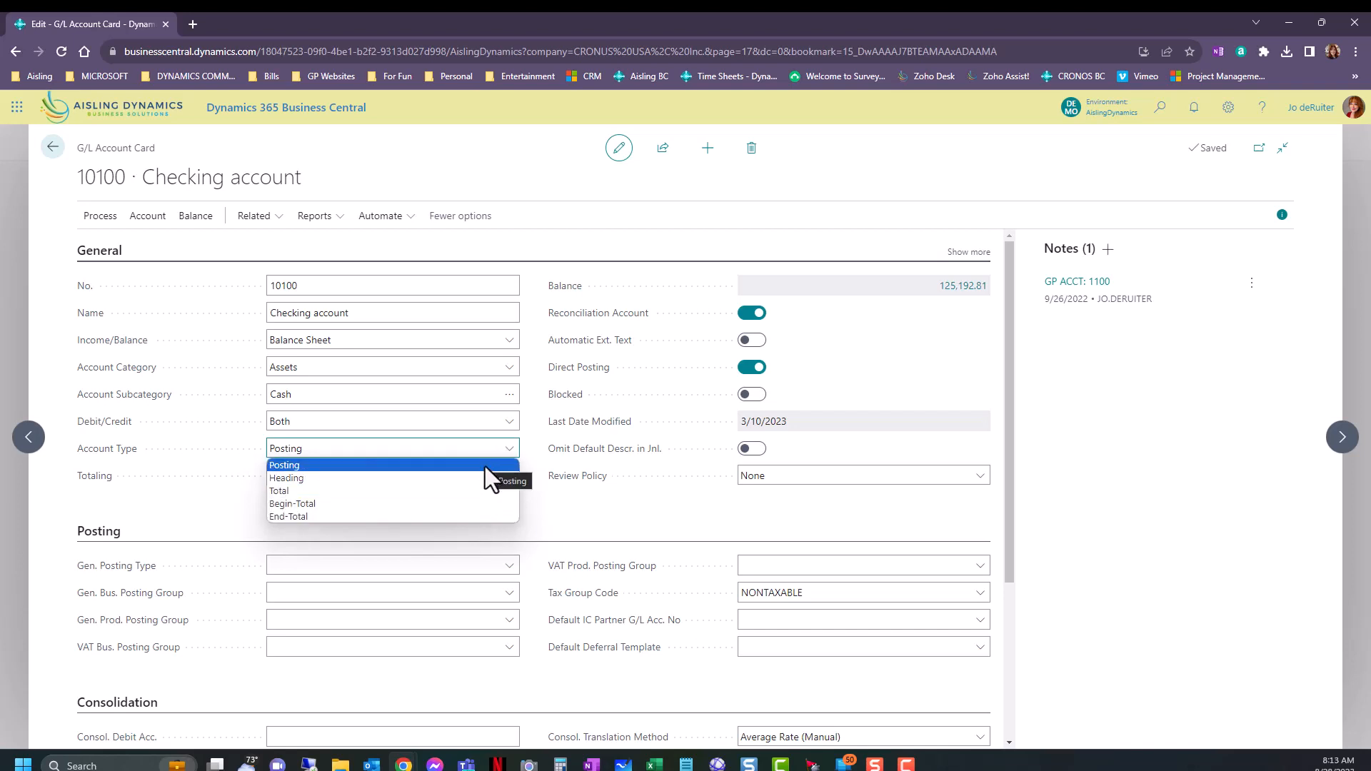
click(573, 528)
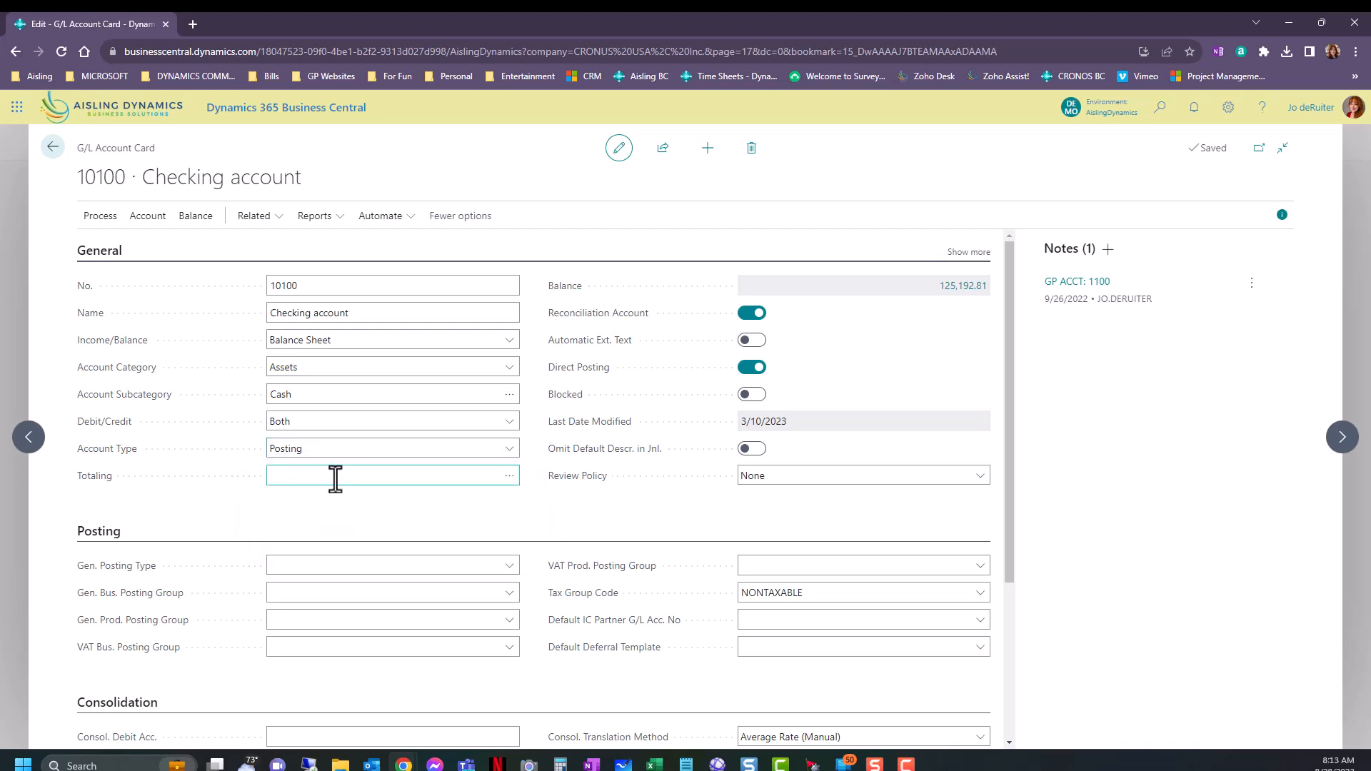
click(346, 450)
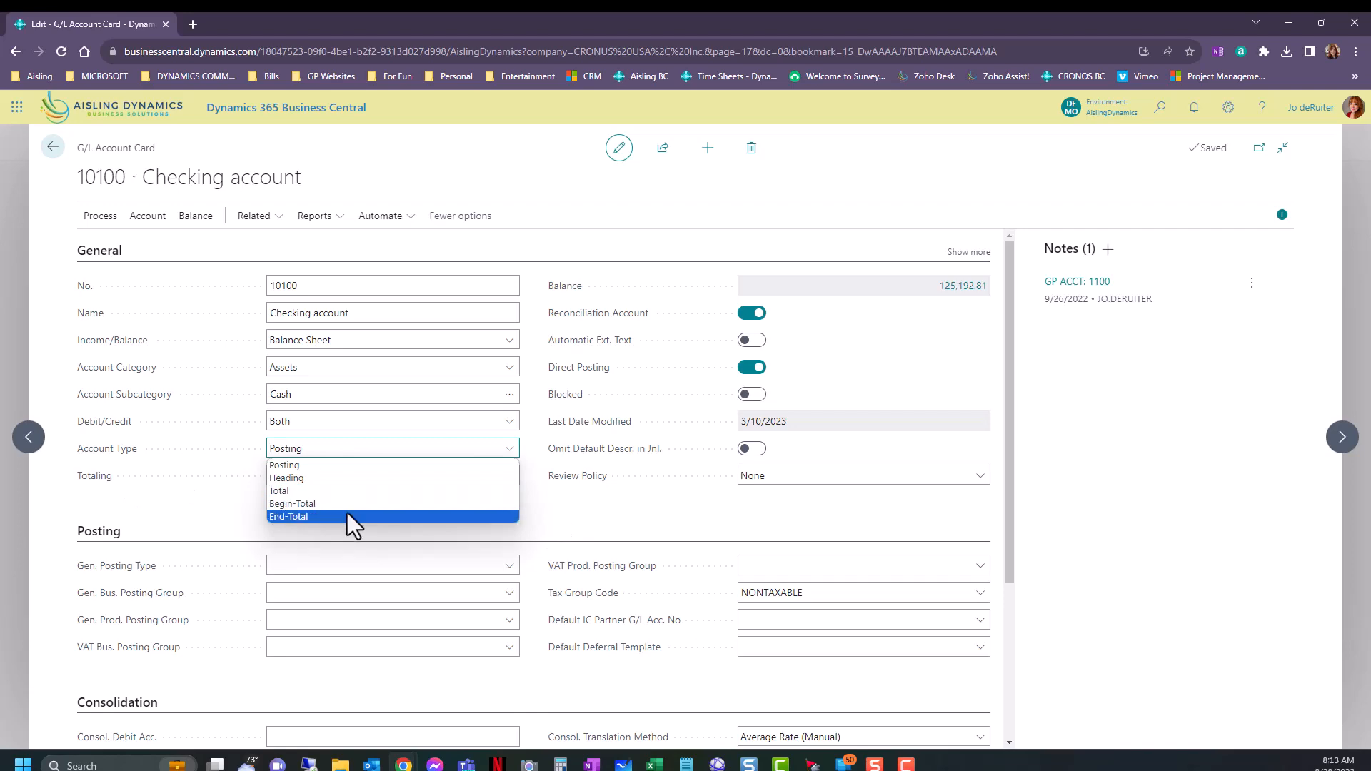
click(616, 513)
Return to the chart of accounts, open the TOTAL ASSETS account card and examine its Totaling range.
click(52, 148)
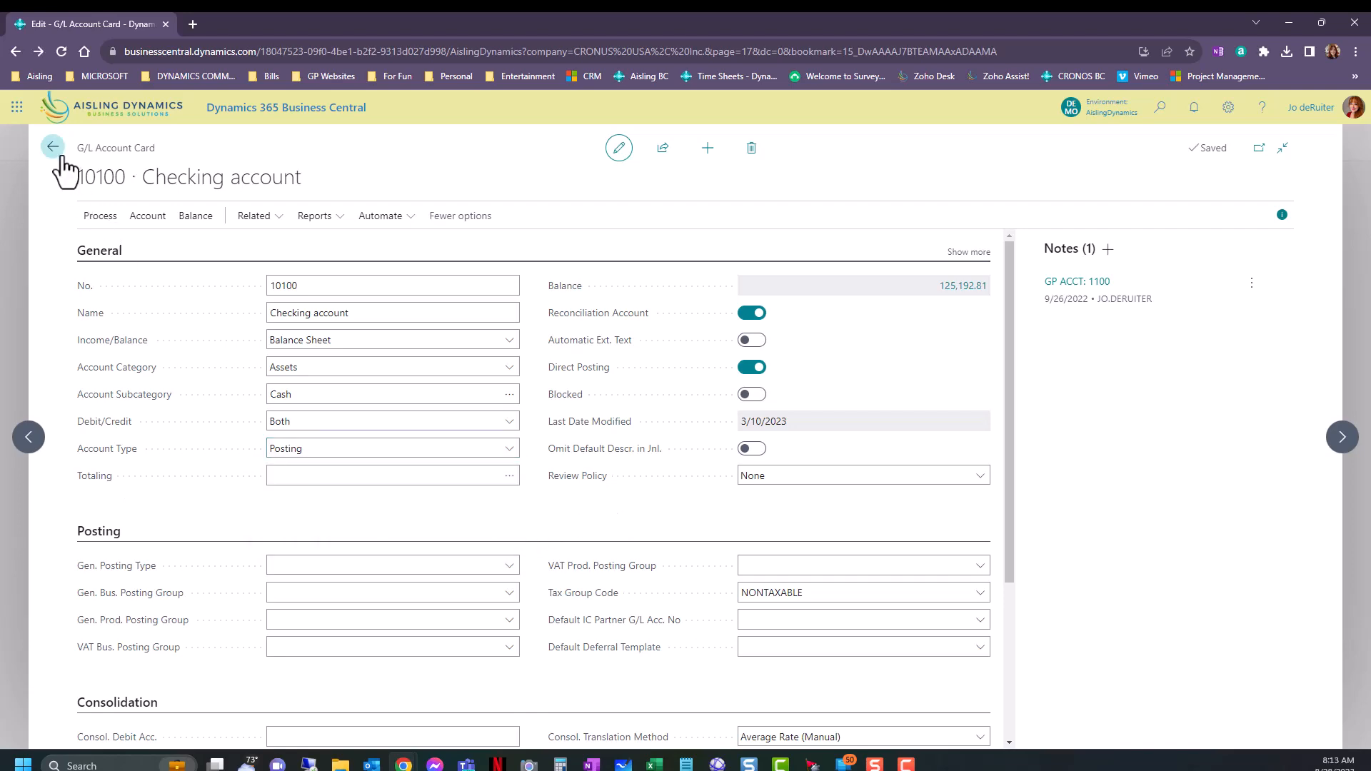
scroll(428, 584, down, 2)
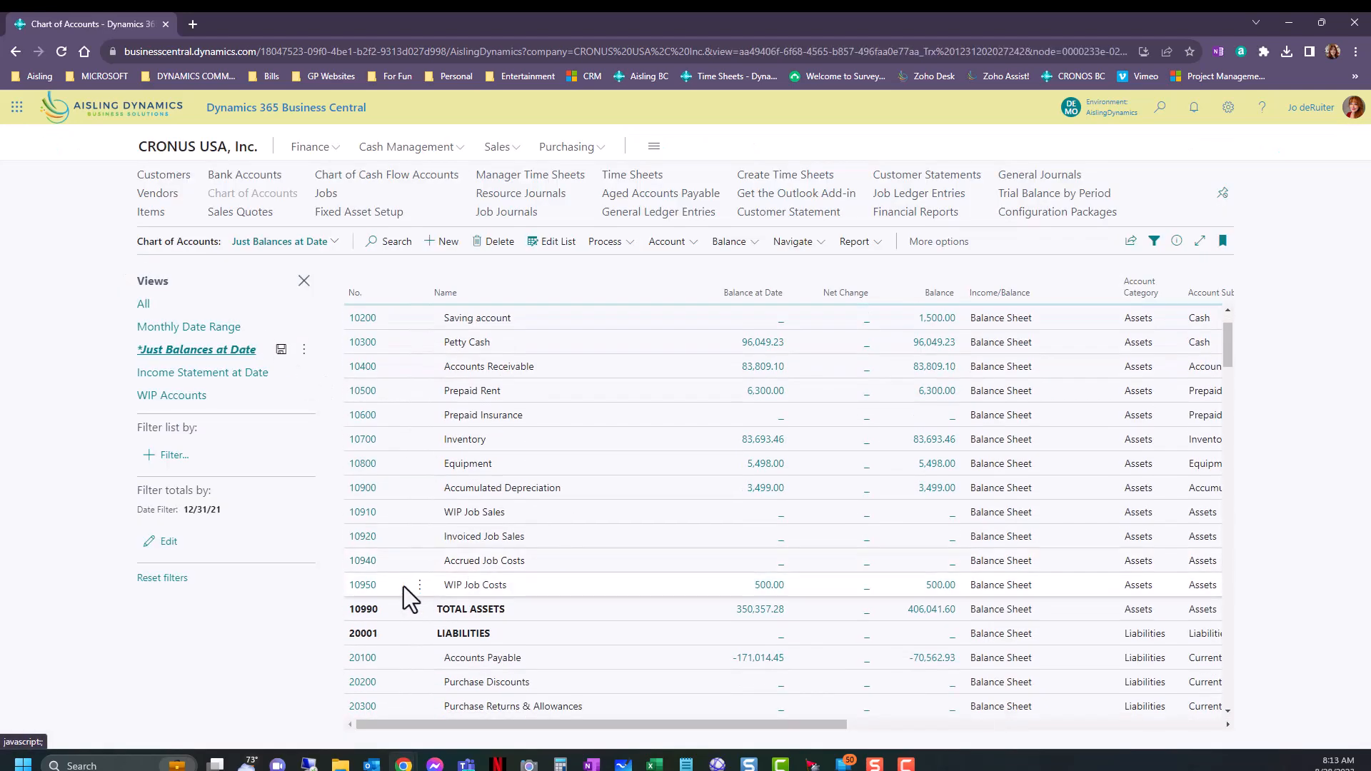
click(361, 610)
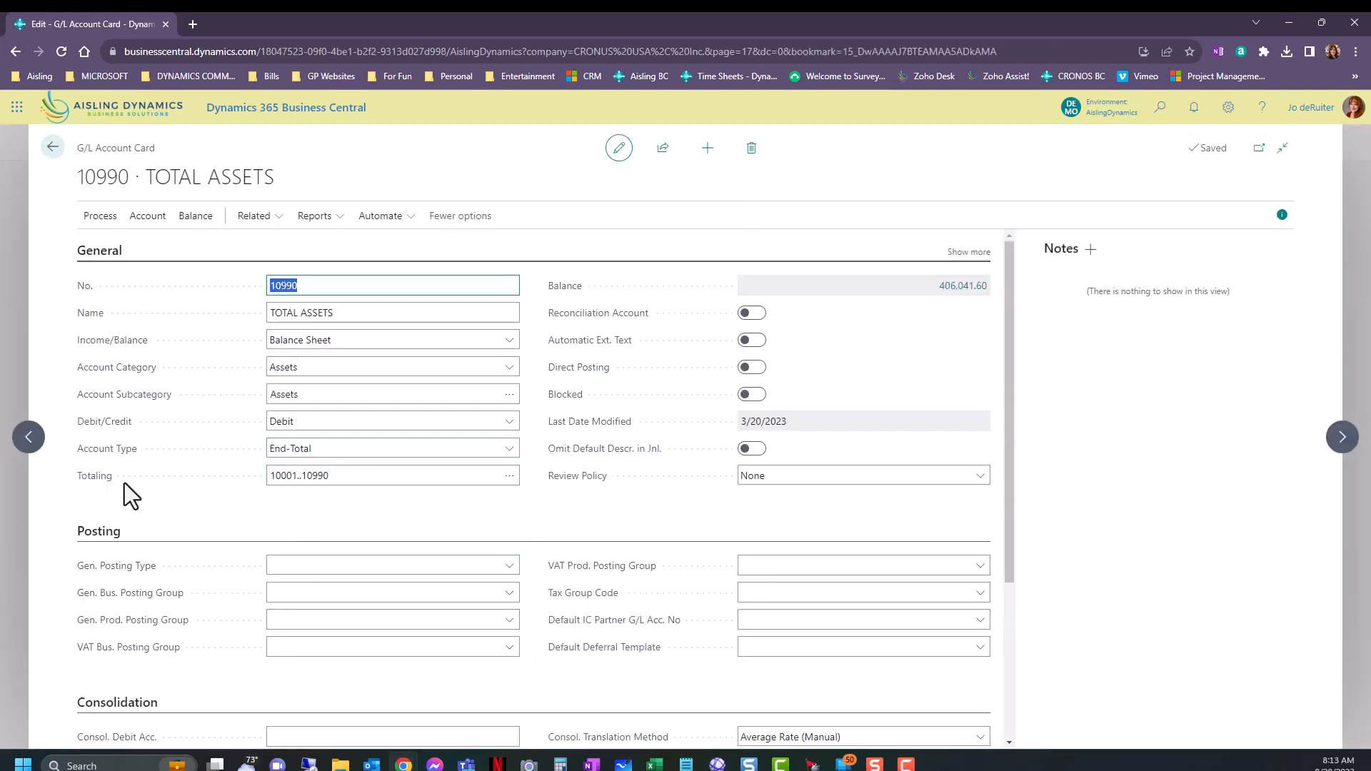
click(294, 477)
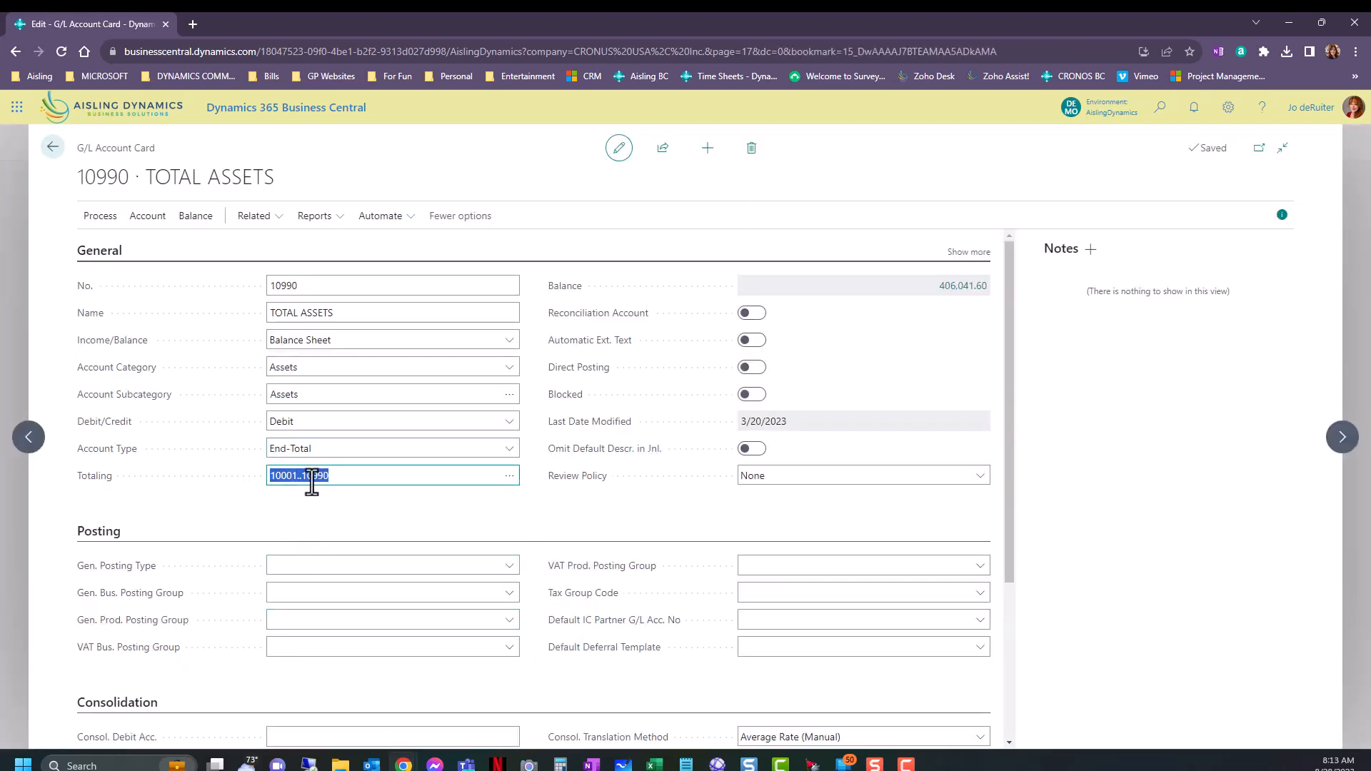
click(285, 476)
Return to the chart of accounts and open the Saving account's card.
click(53, 147)
click(364, 320)
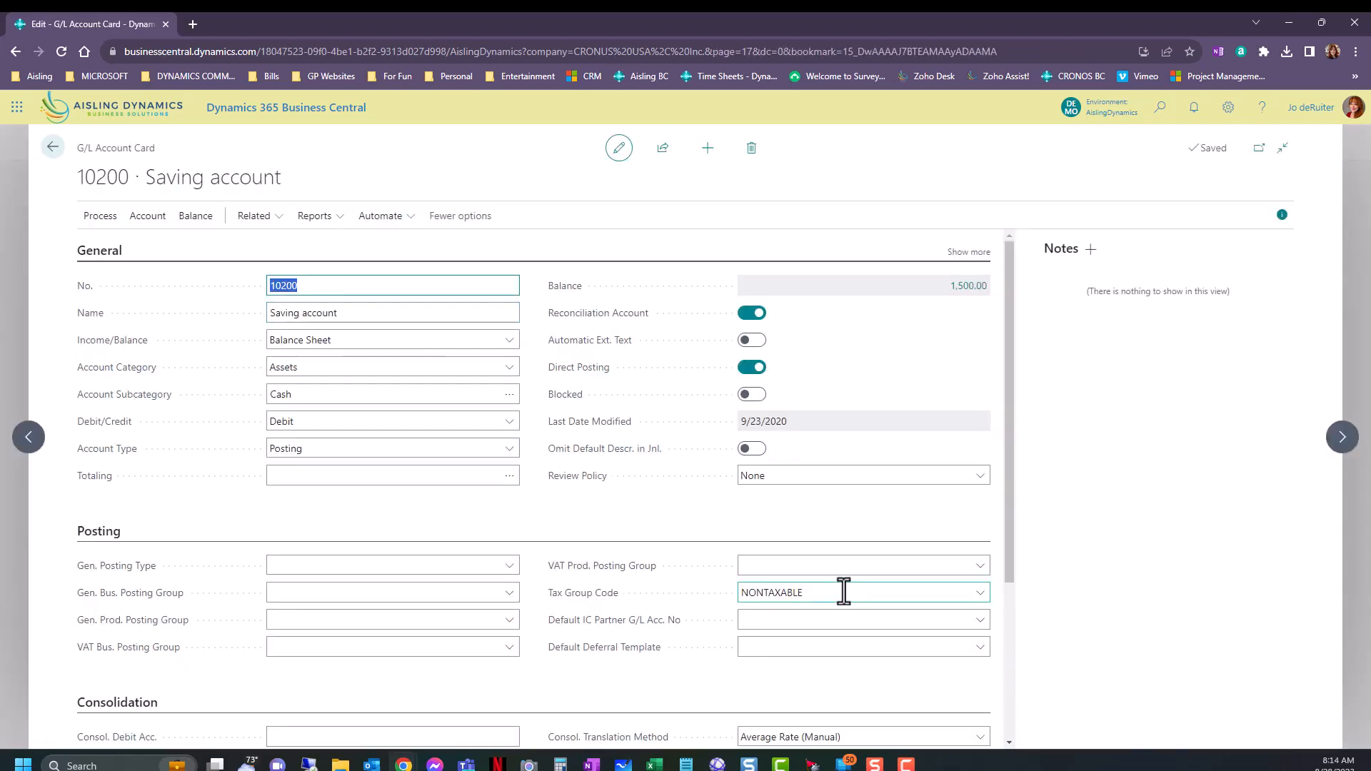
Return to the chart of accounts, search it for "total" and clear the search.
click(53, 147)
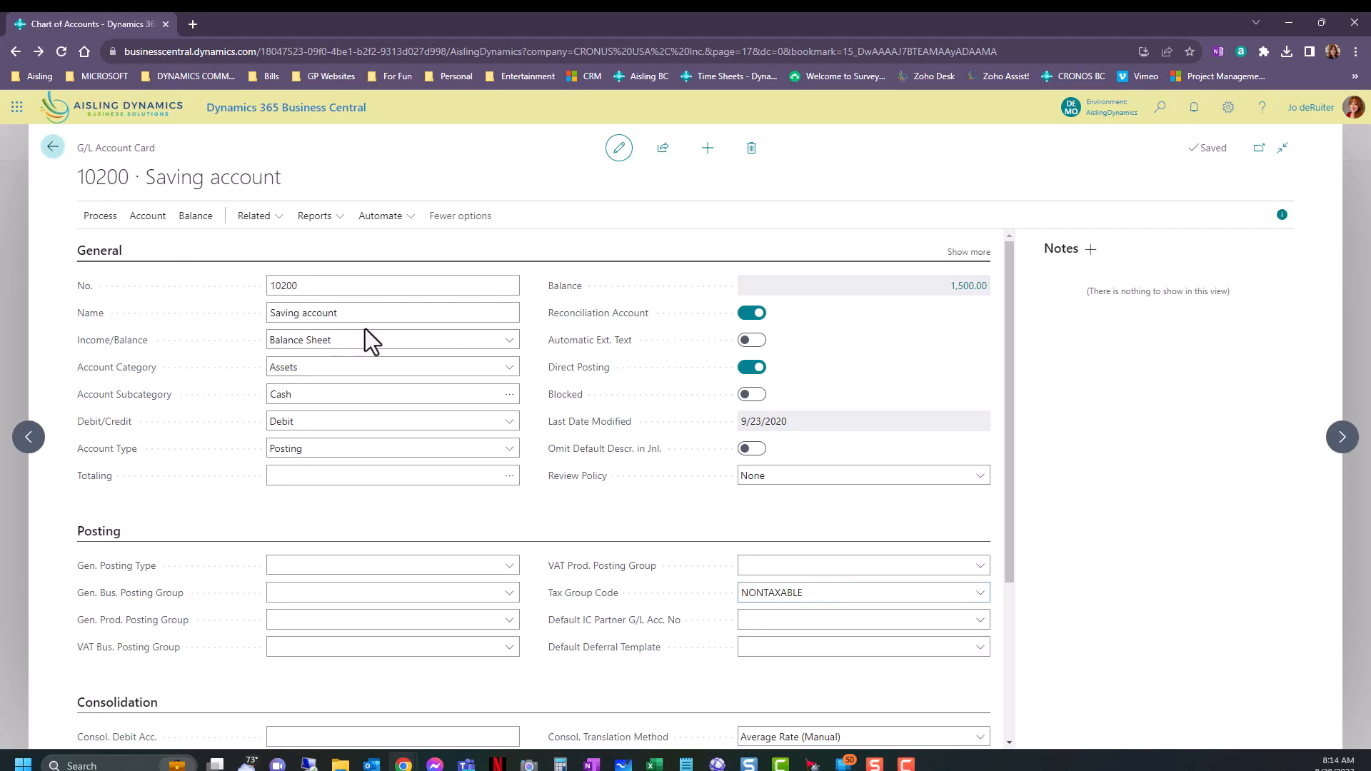
click(390, 247)
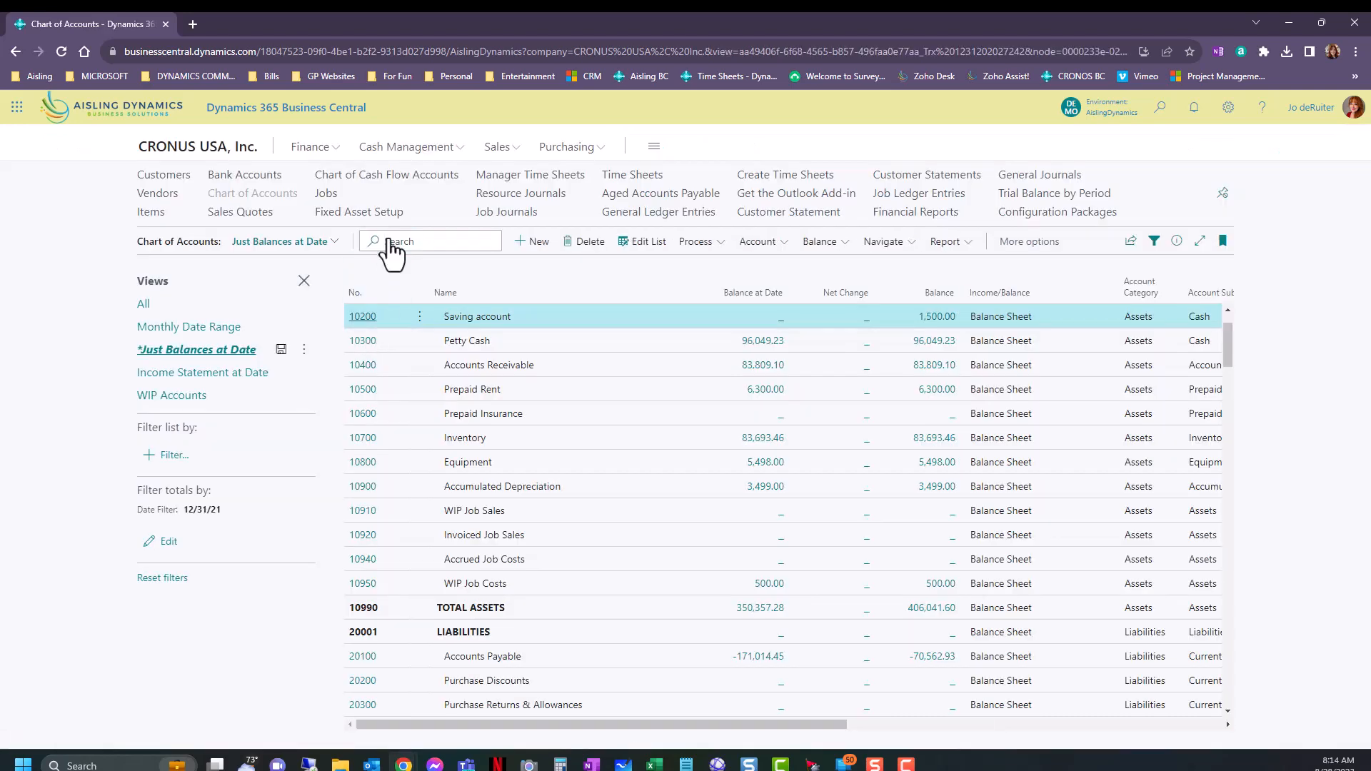
text(total)
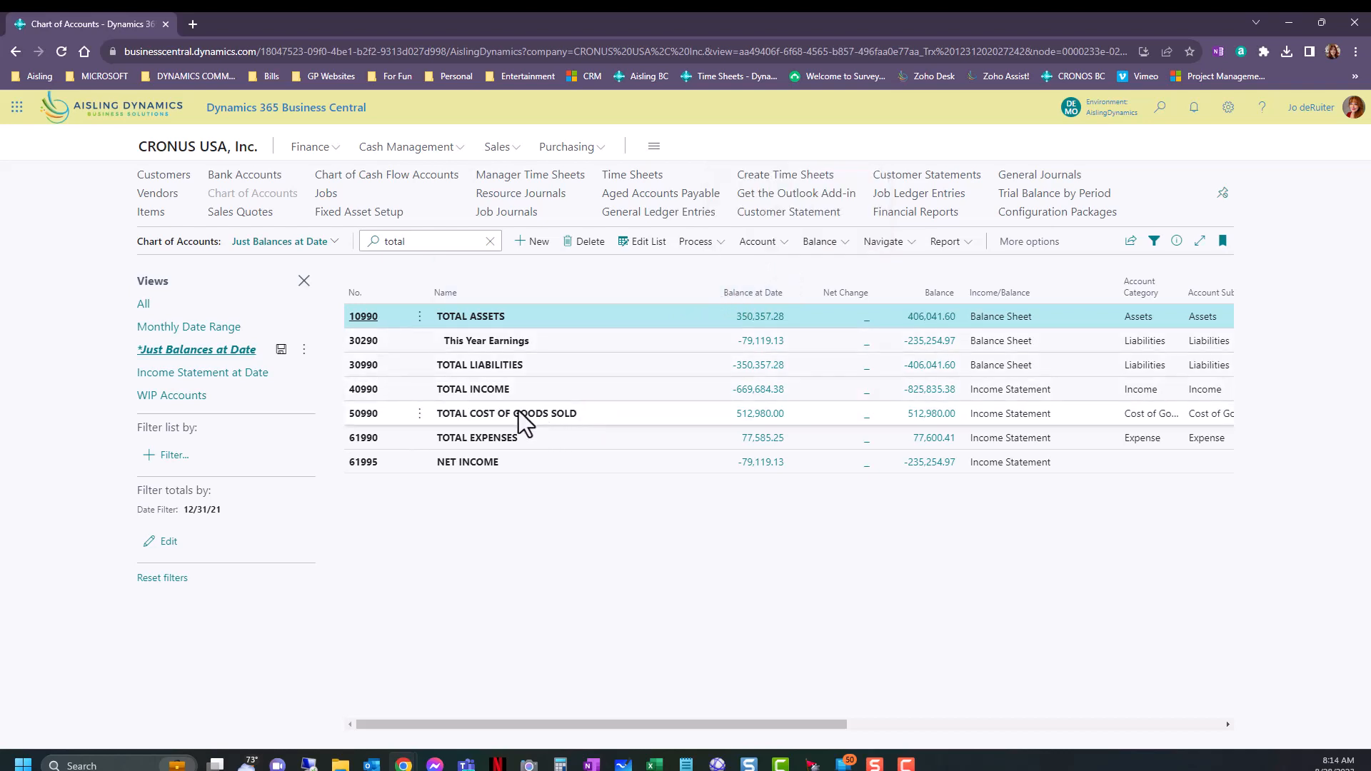
click(491, 242)
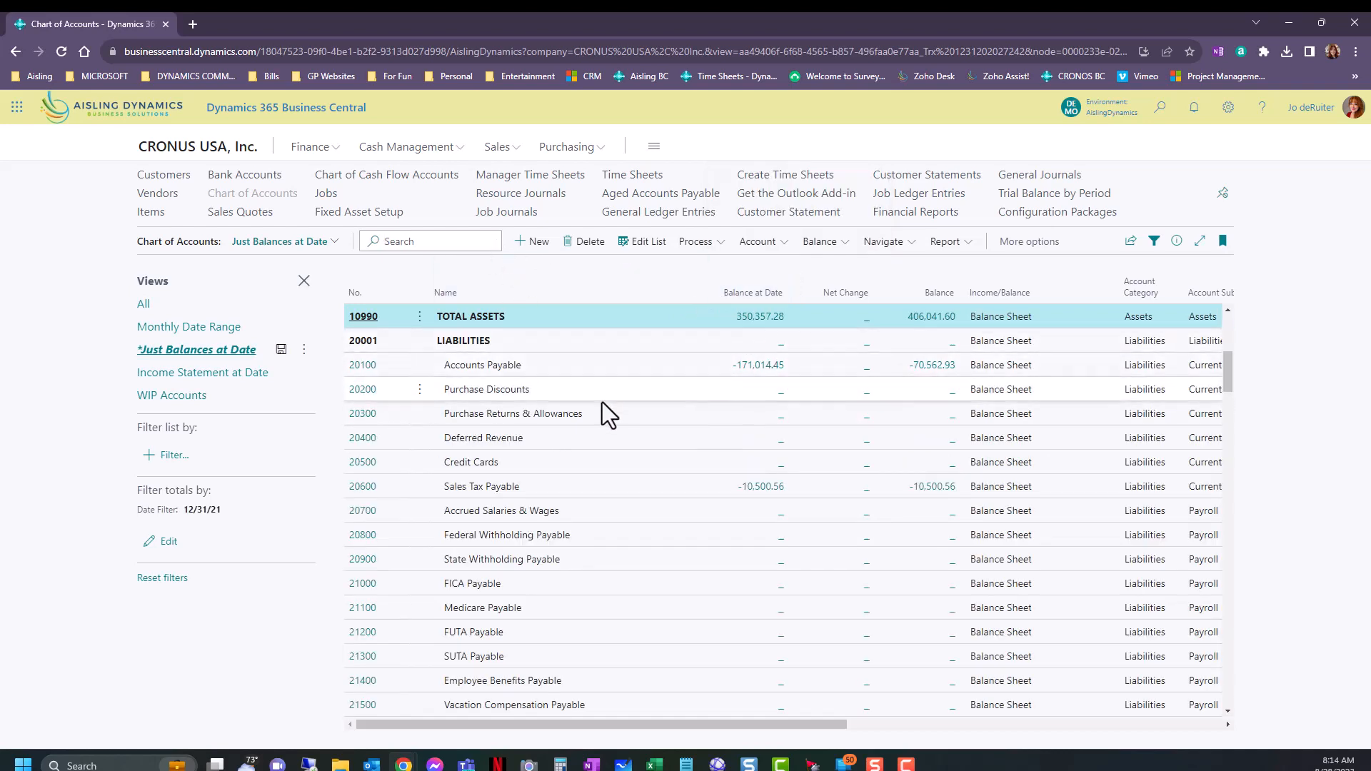
Open the Accounts Payable account card, inspect the ledger entries behind its balance and return to the card.
click(364, 369)
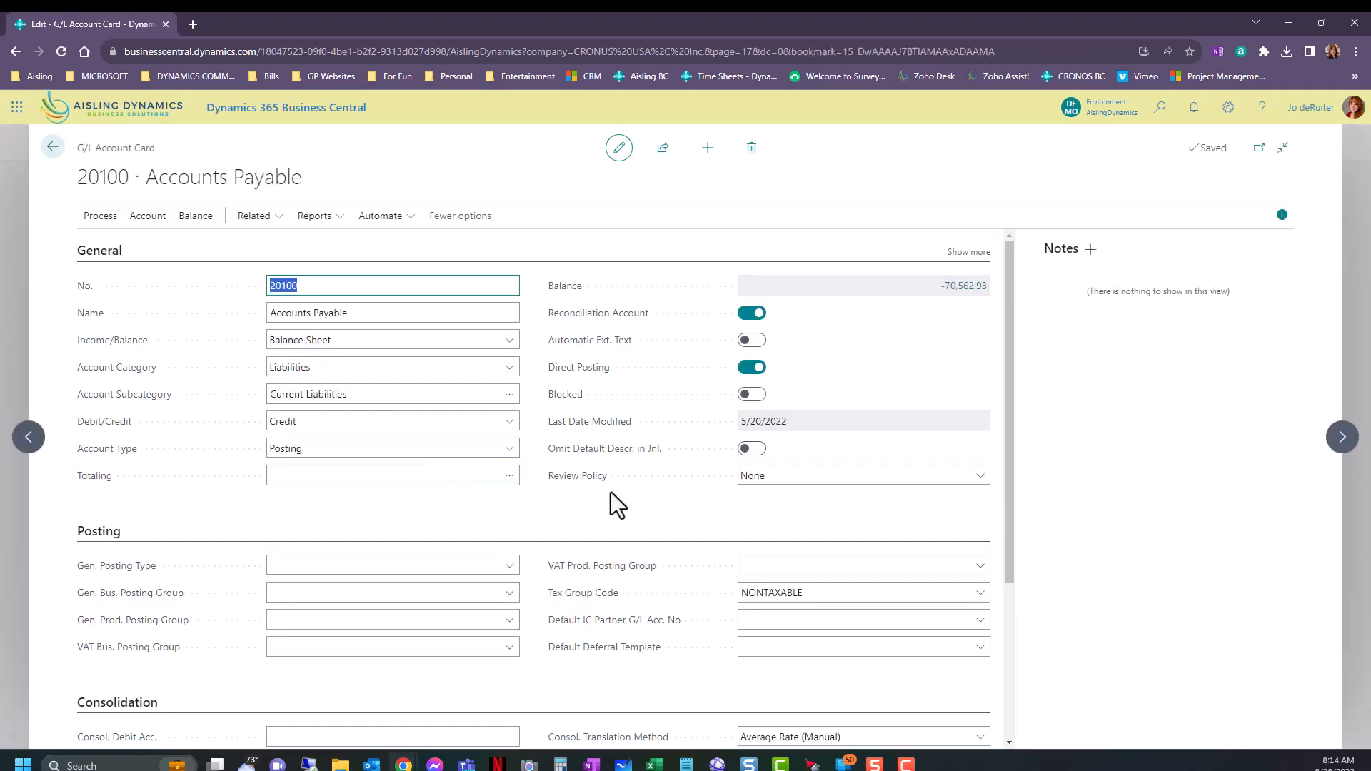
click(971, 287)
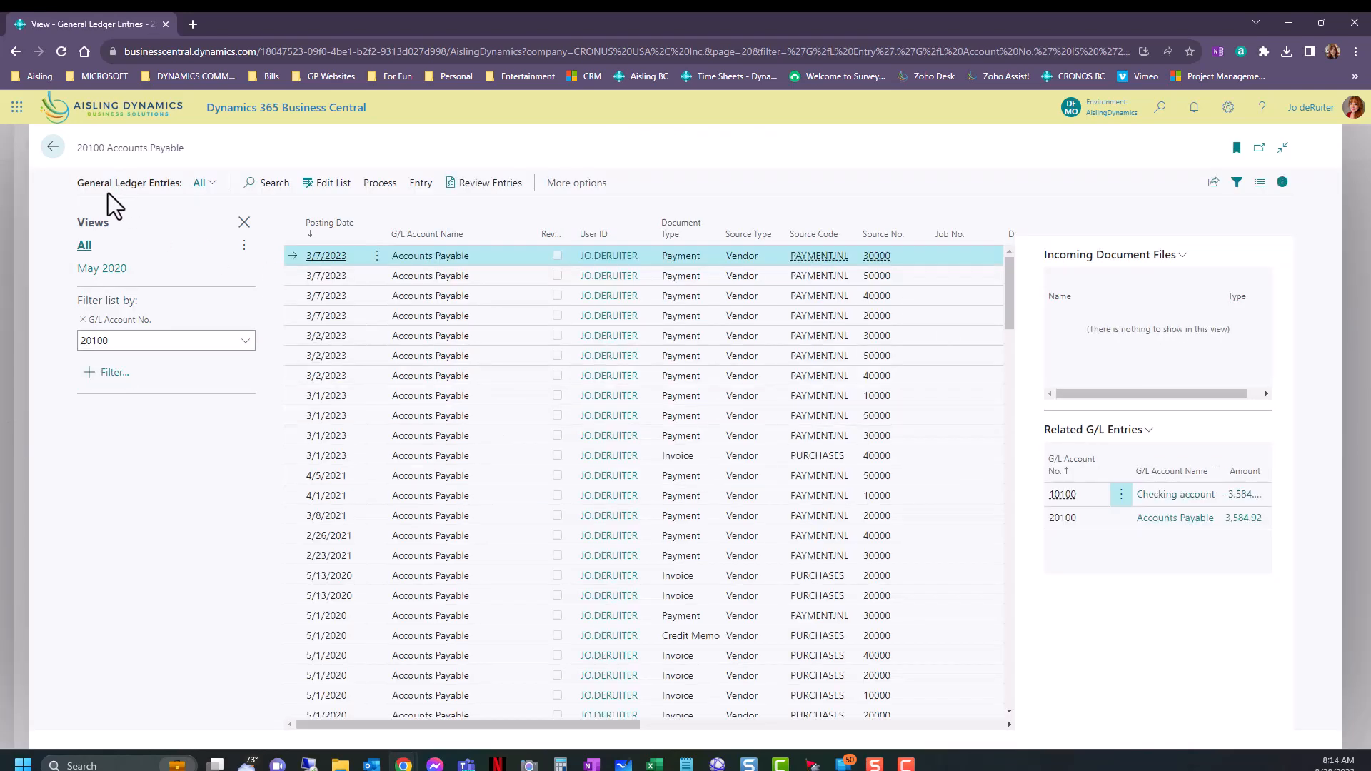
click(52, 148)
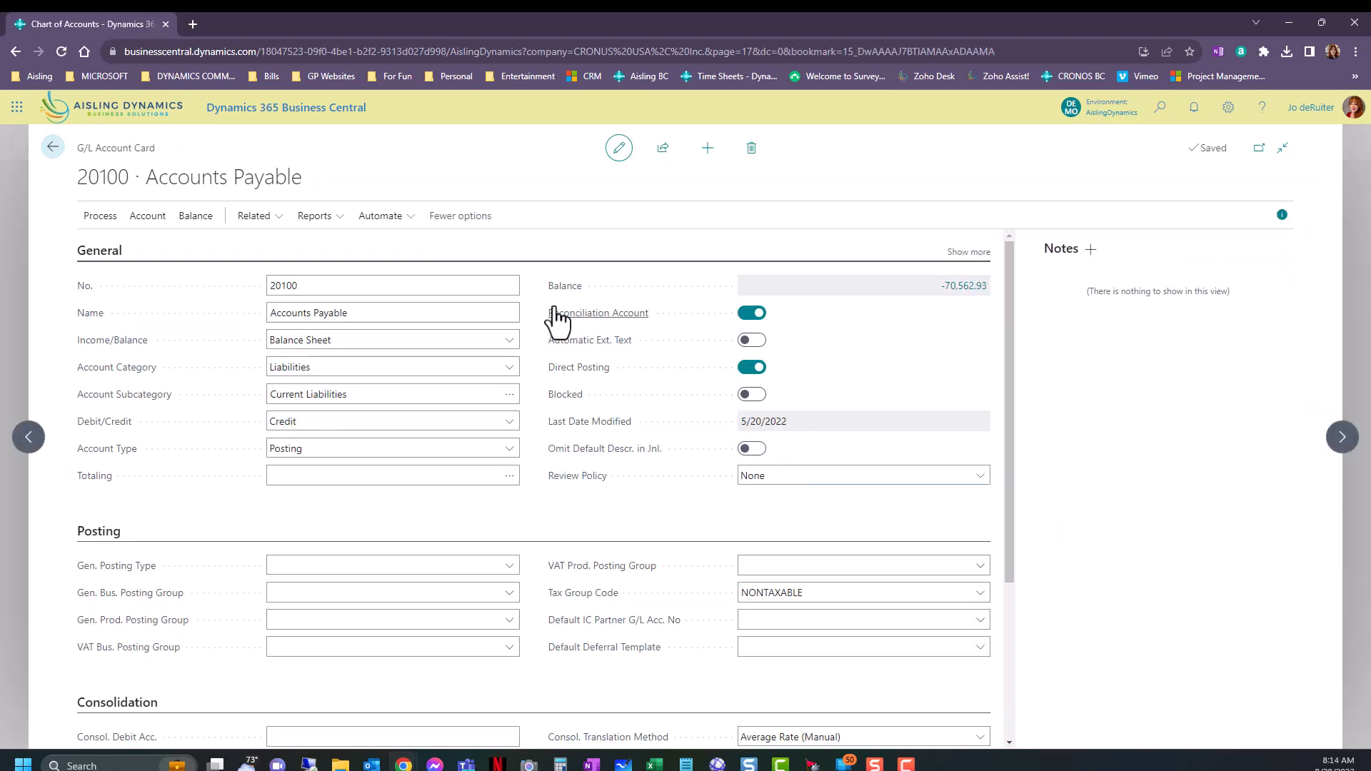
Try the Direct Posting and Blocked settings on the Accounts Payable card, restoring Direct Posting to on and Blocked to off.
mouse_move(571, 314)
click(760, 368)
click(761, 370)
click(751, 368)
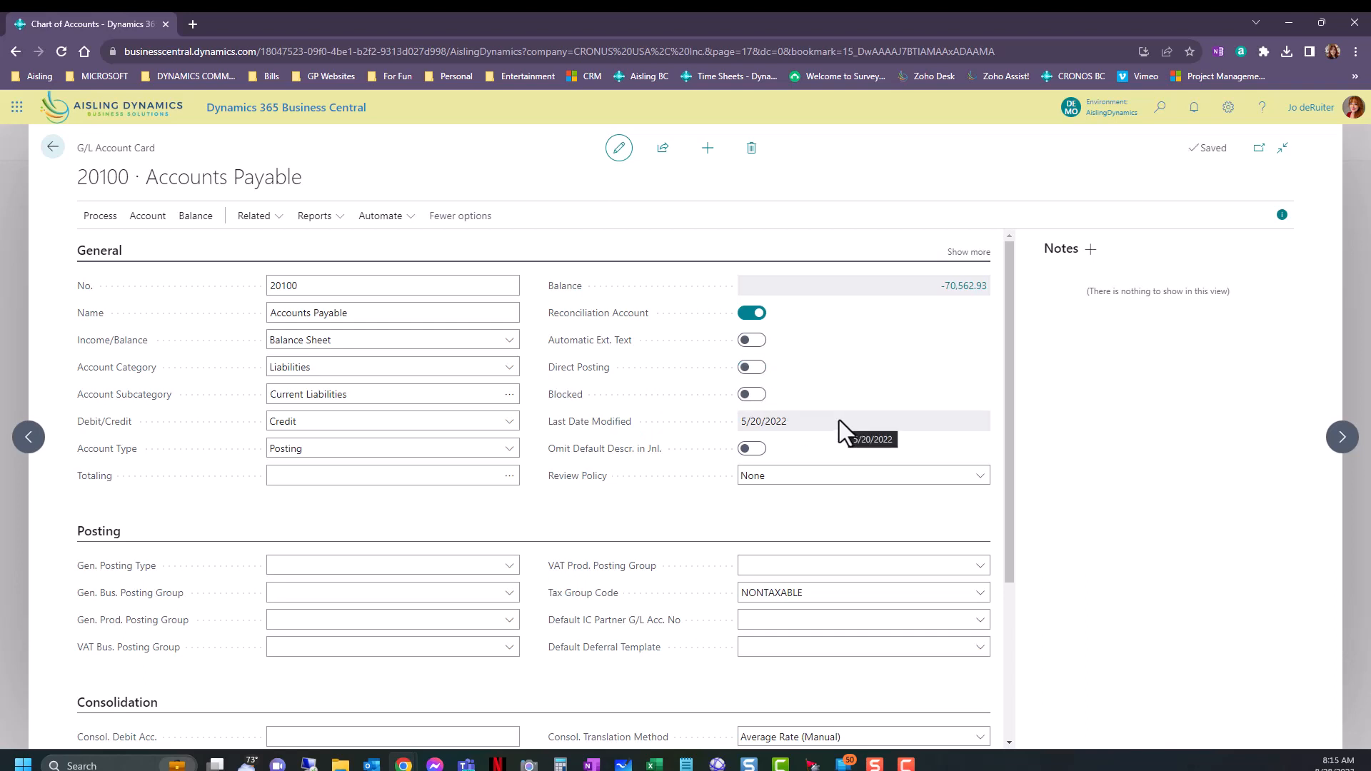
click(756, 369)
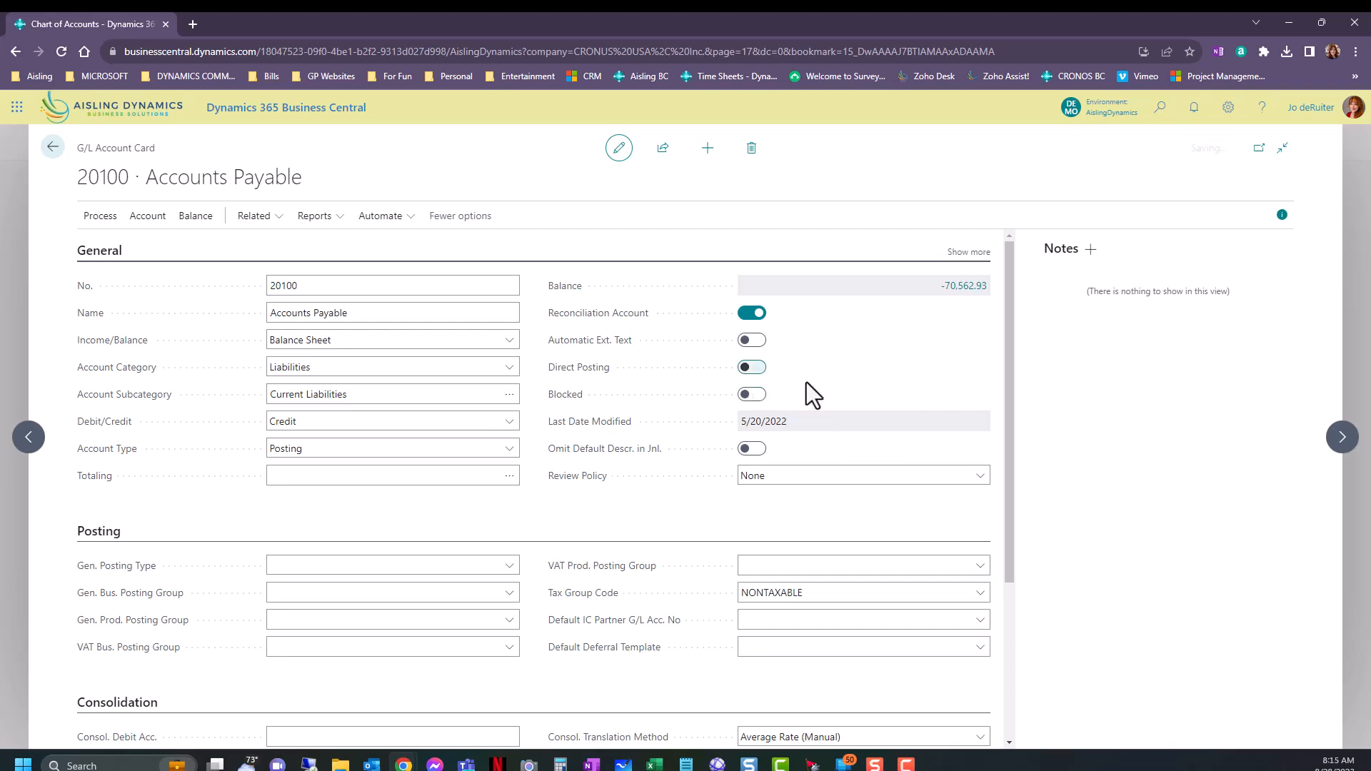
click(753, 394)
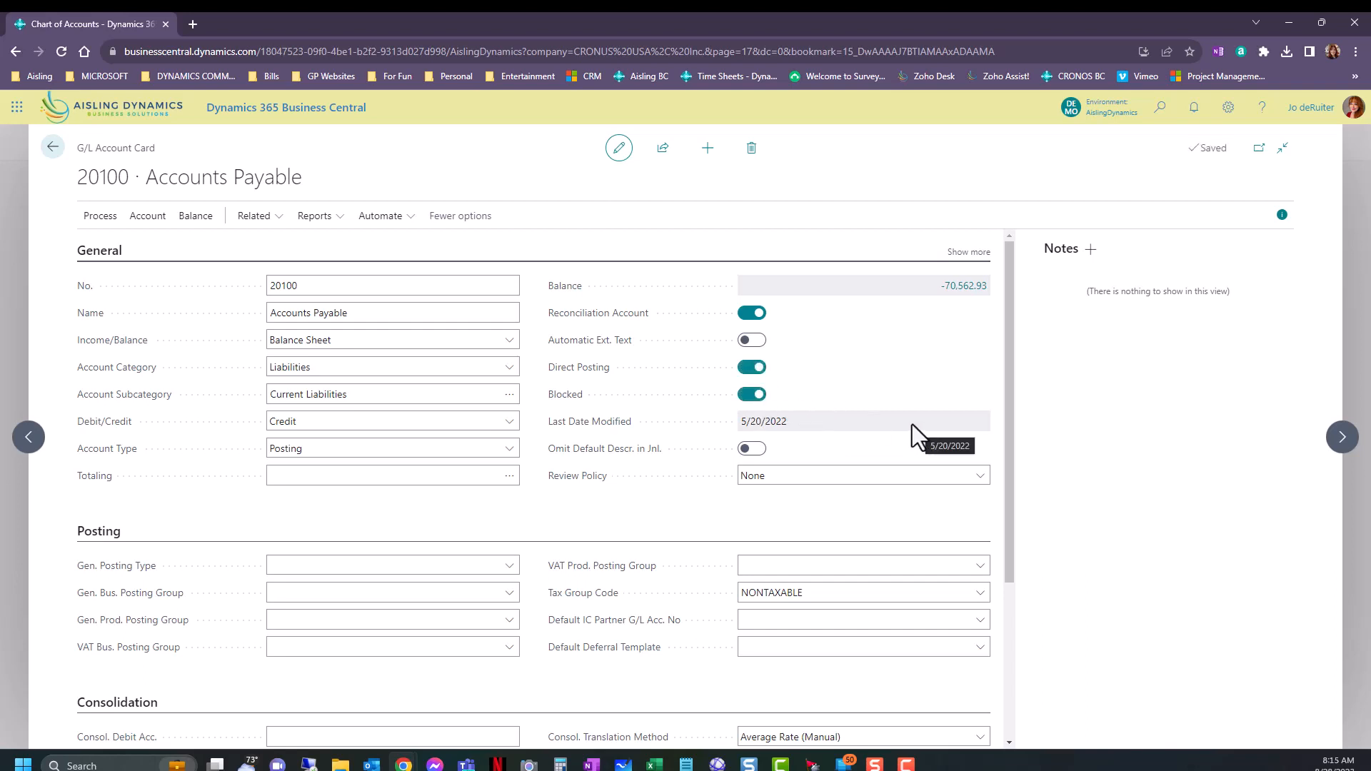
click(746, 396)
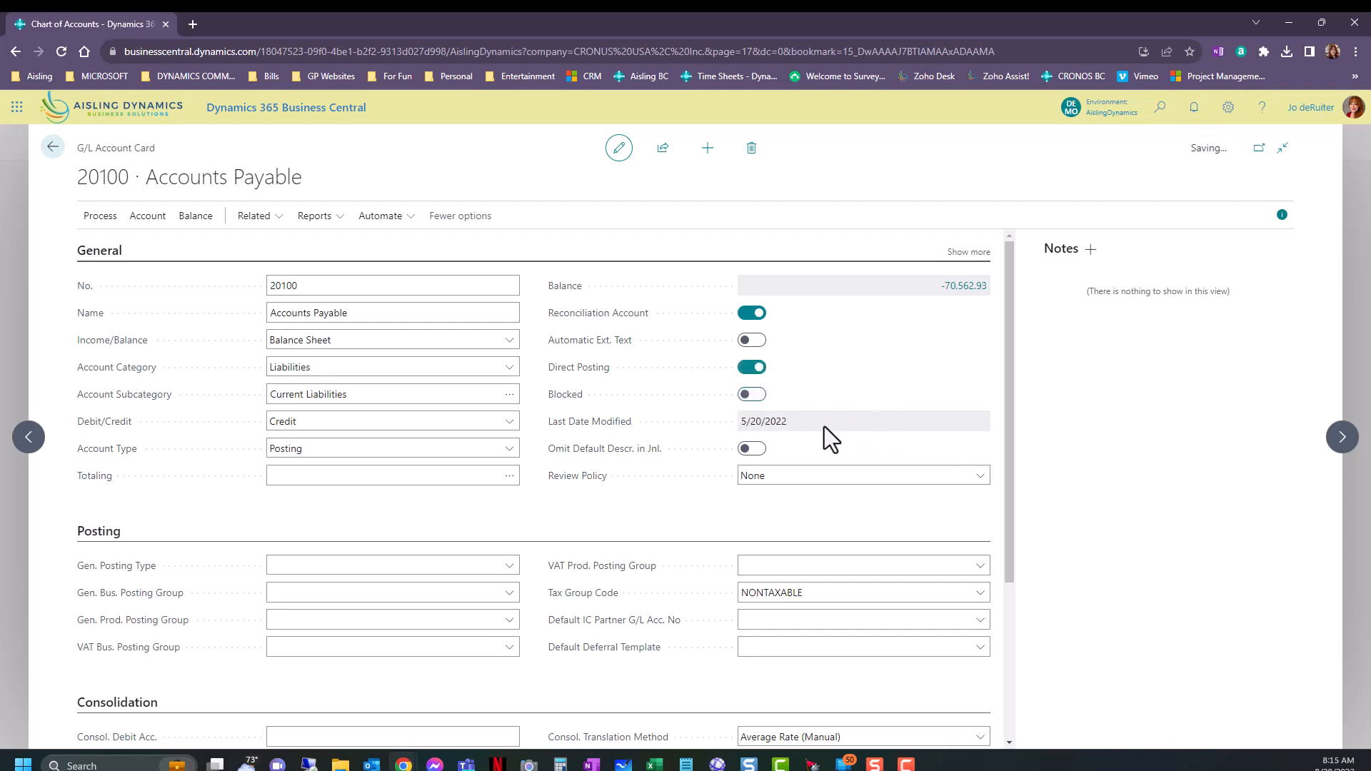
Show the additional General fields of the Accounts Payable card and examine its Name and Search Name.
click(984, 255)
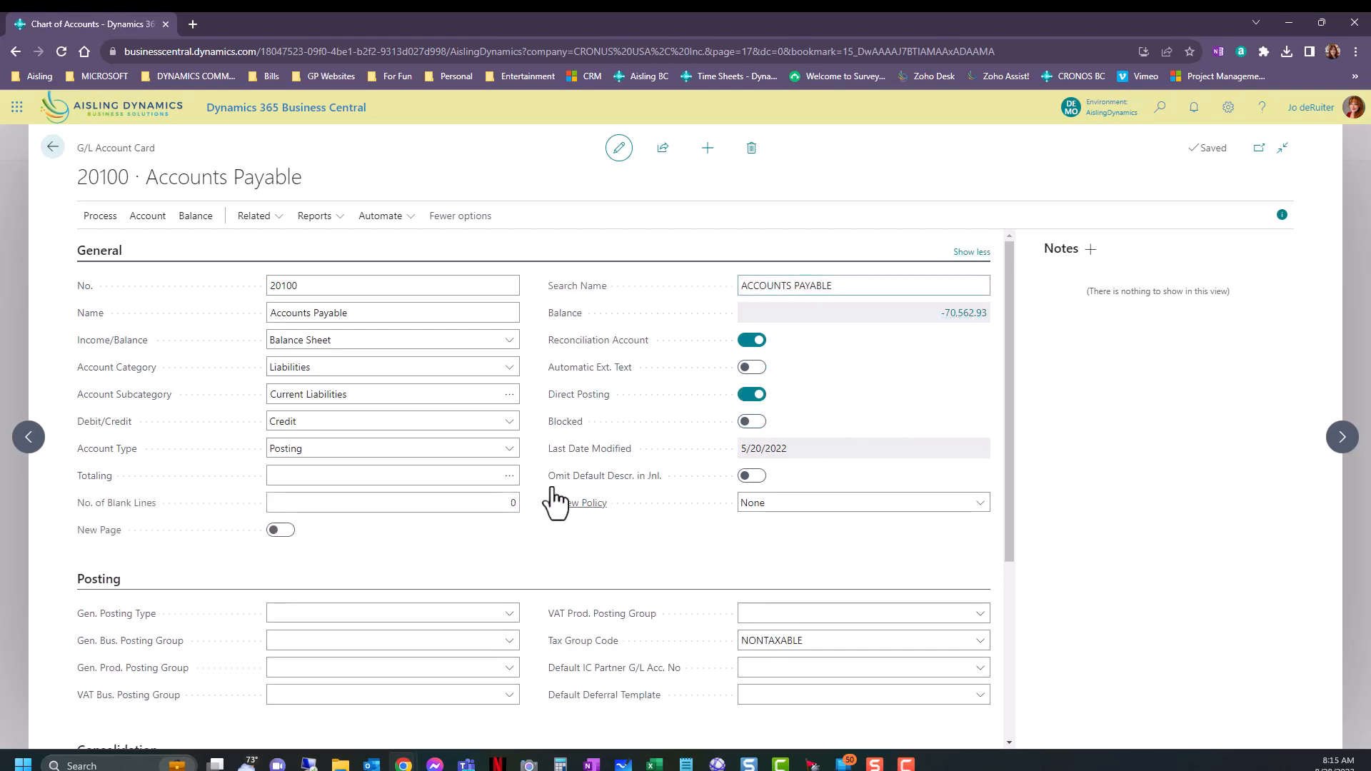
click(422, 313)
click(883, 286)
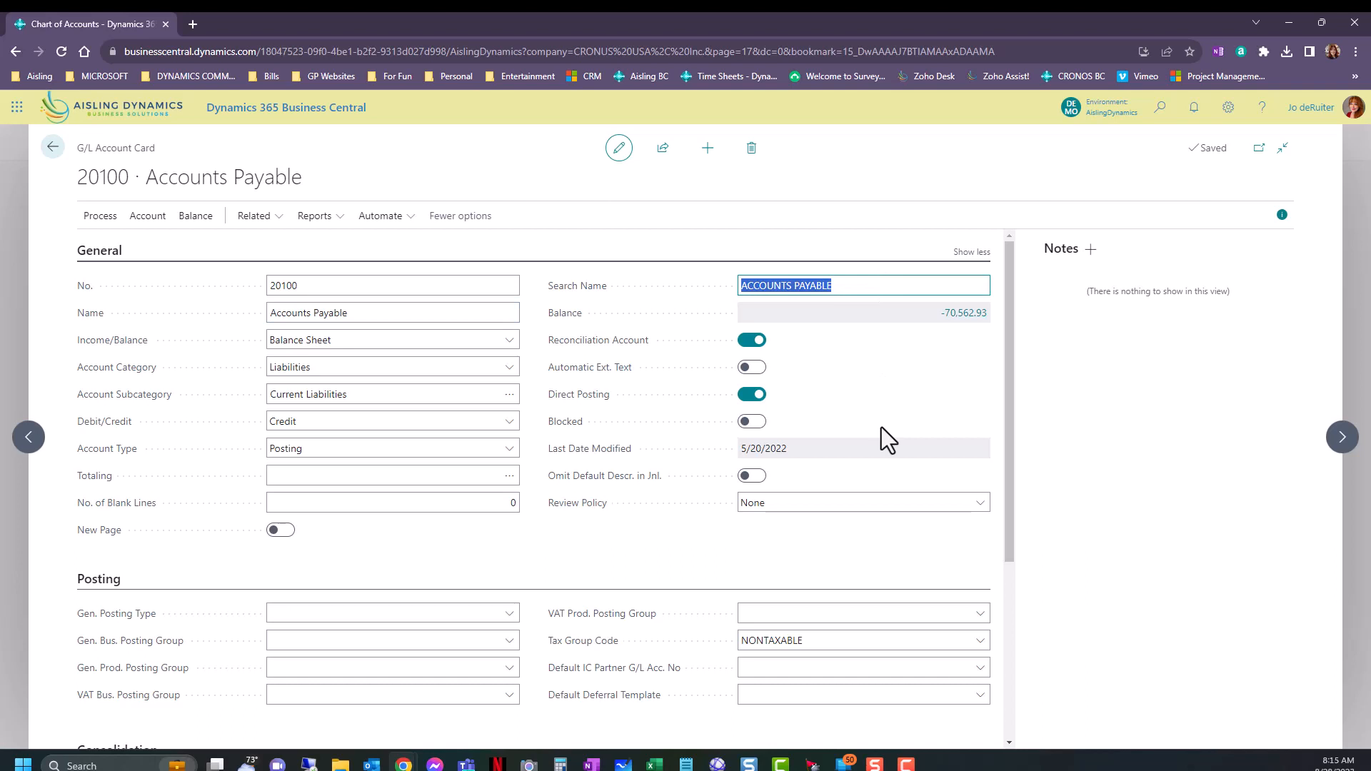
click(867, 286)
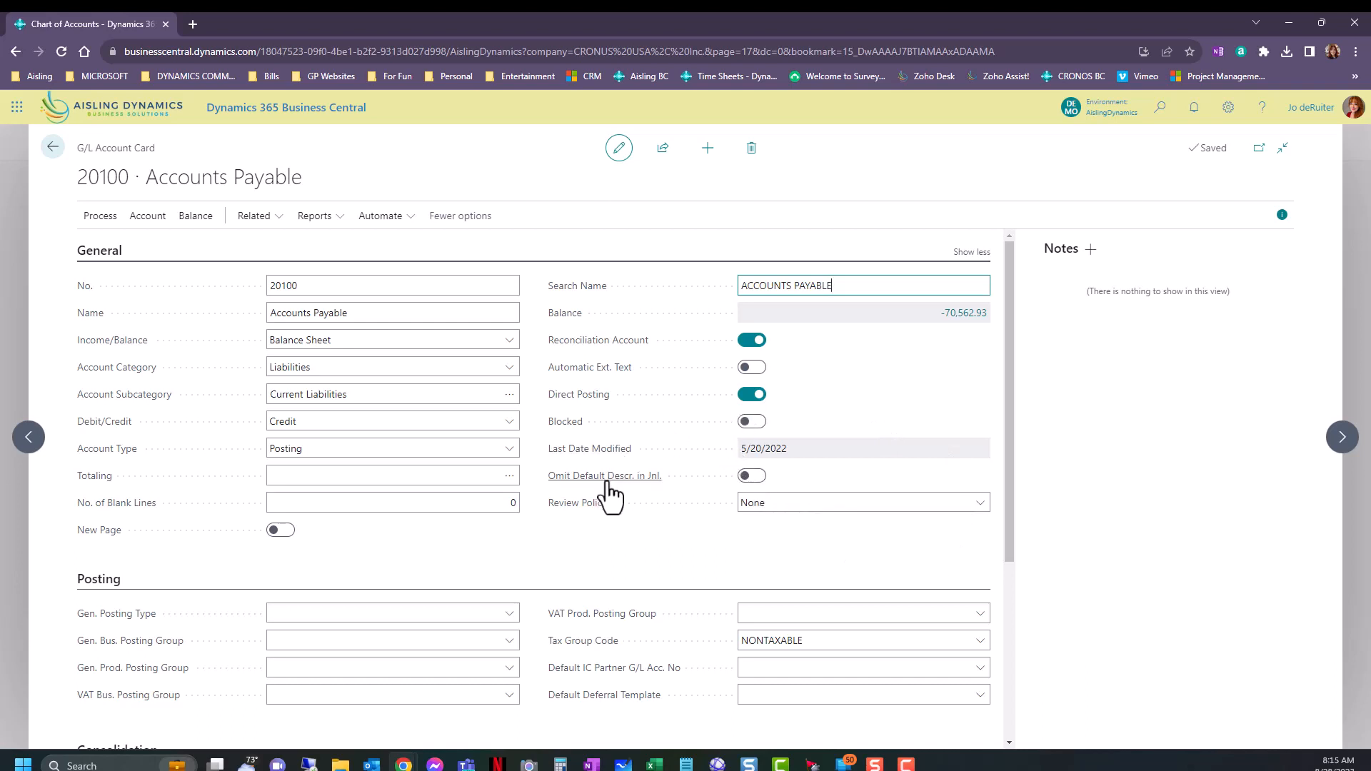
Turn Omit Default Descr. in Jnl. on and back off, and look at the Review Policy choices without changing them.
mouse_move(608, 484)
click(752, 475)
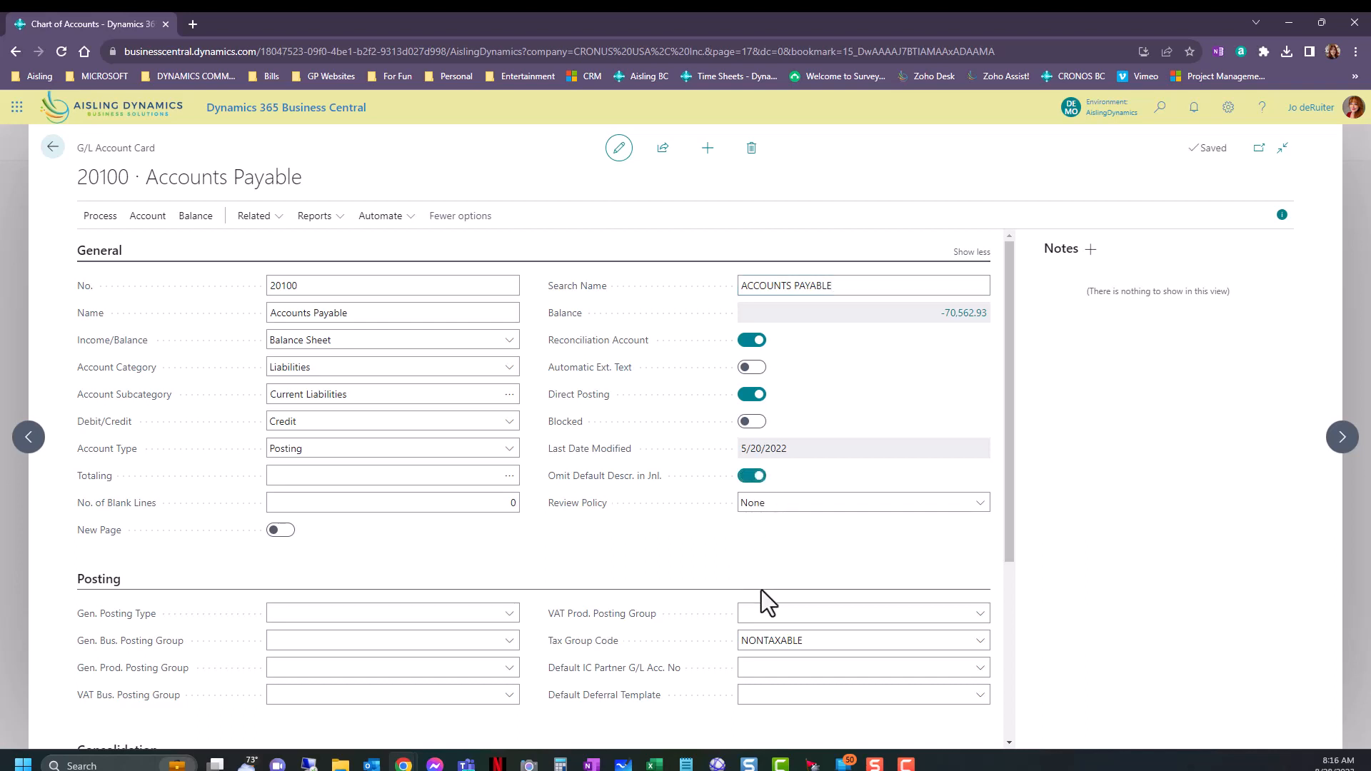
click(752, 476)
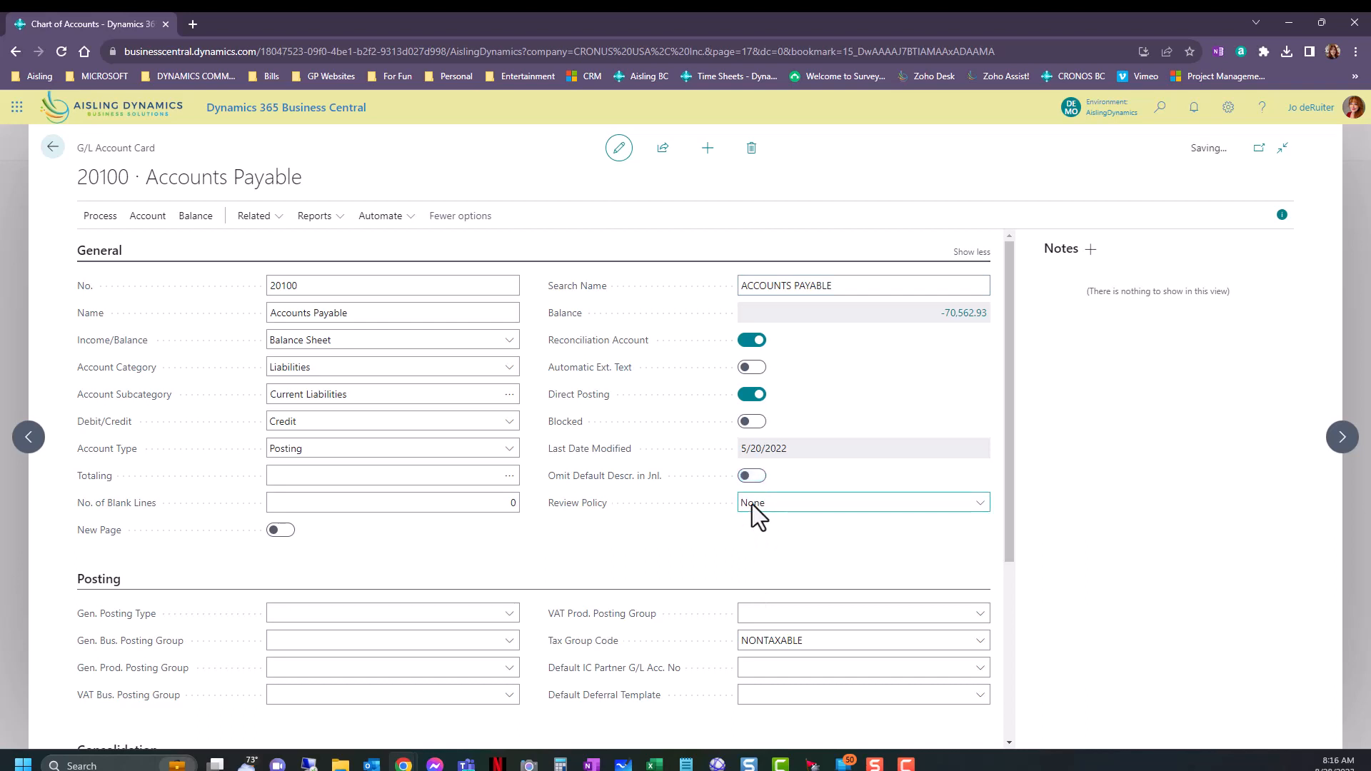
click(753, 503)
click(688, 521)
Look over the Posting, Consolidation and Reporting sections of the Accounts Payable card.
scroll(685, 546, down, 1)
scroll(684, 554, down, 2)
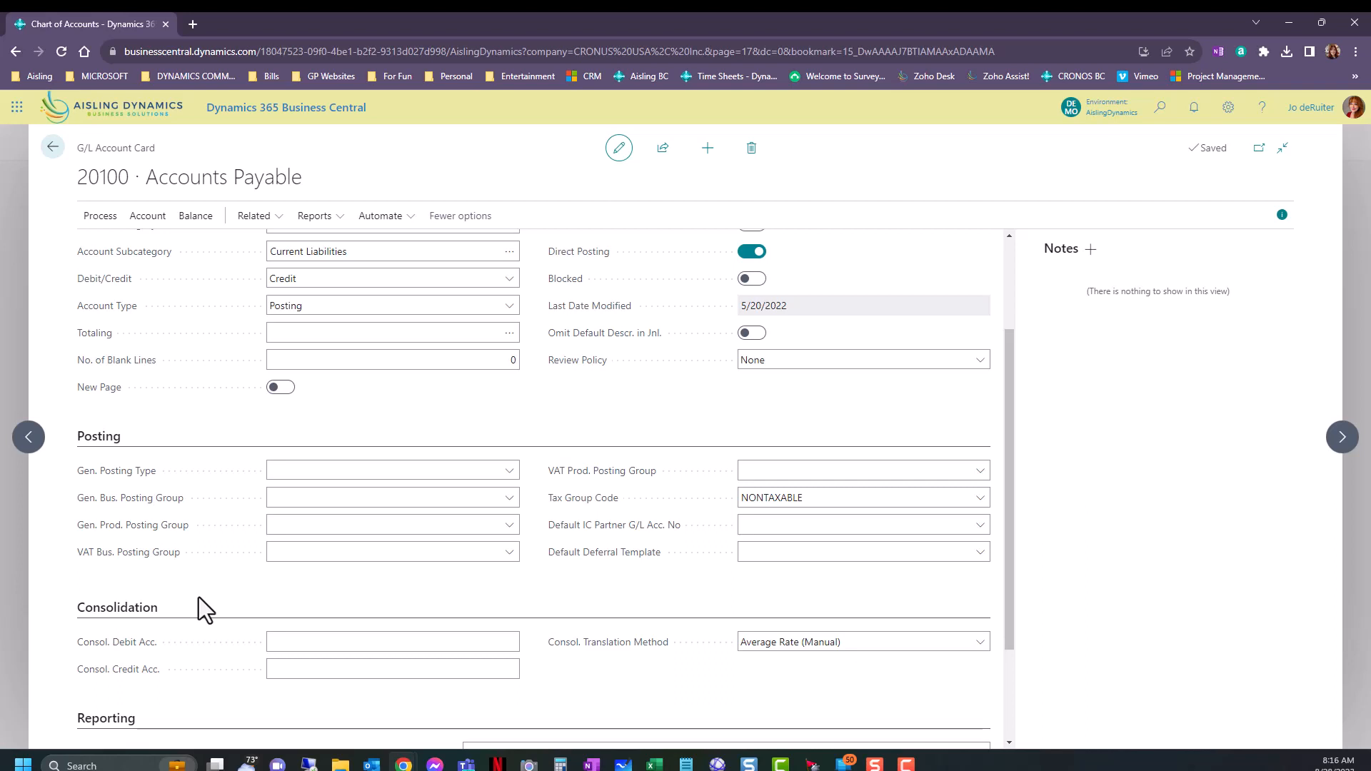
click(485, 641)
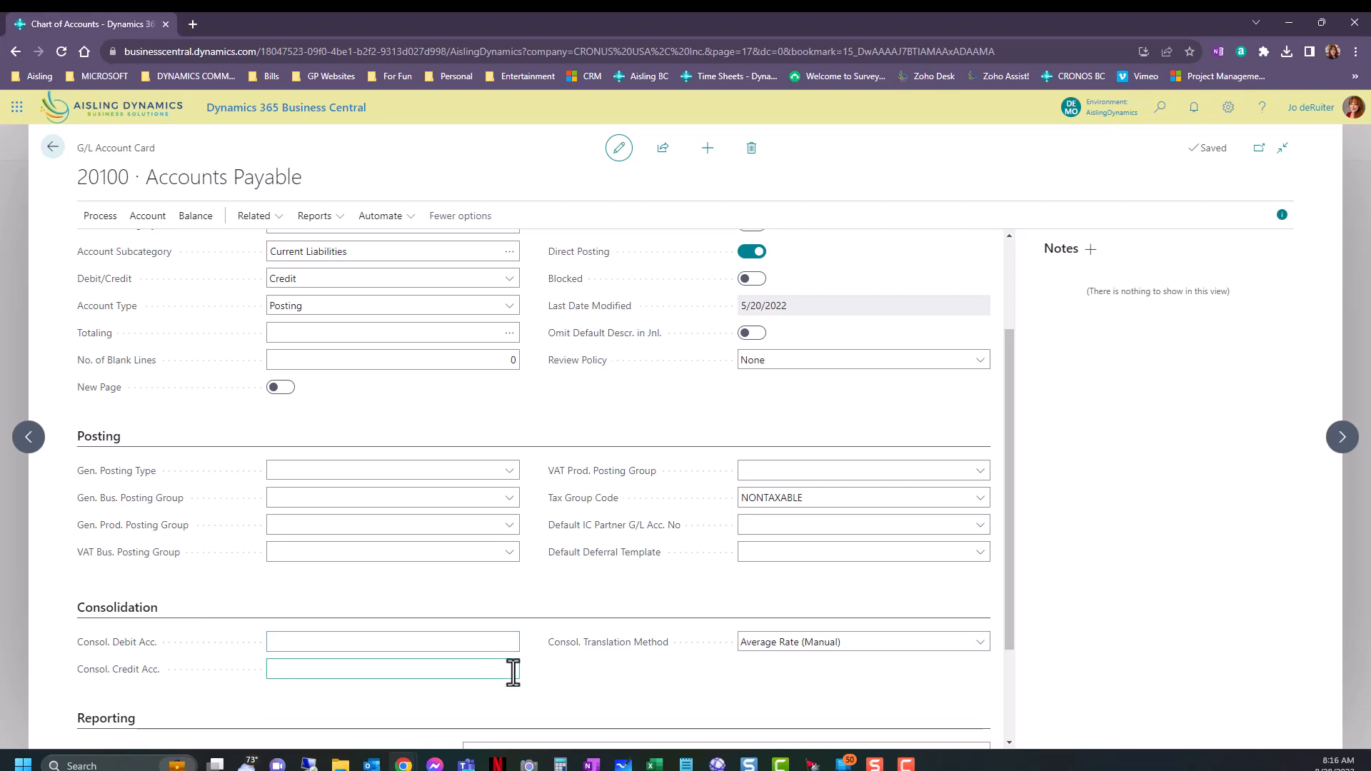
scroll(539, 675, down, 2)
scroll(658, 661, up, 3)
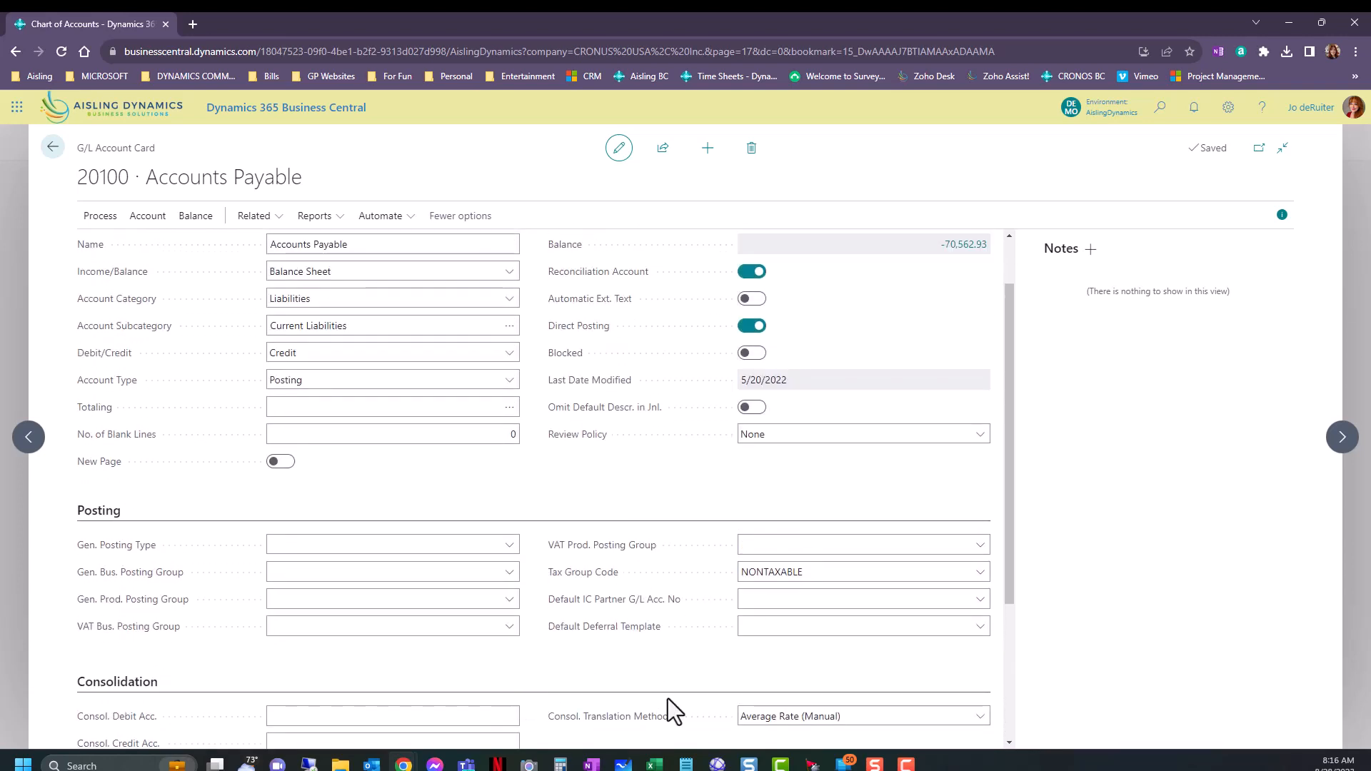
Review the account actions for Accounts Payable, view its default dimensions and return to the card.
click(164, 220)
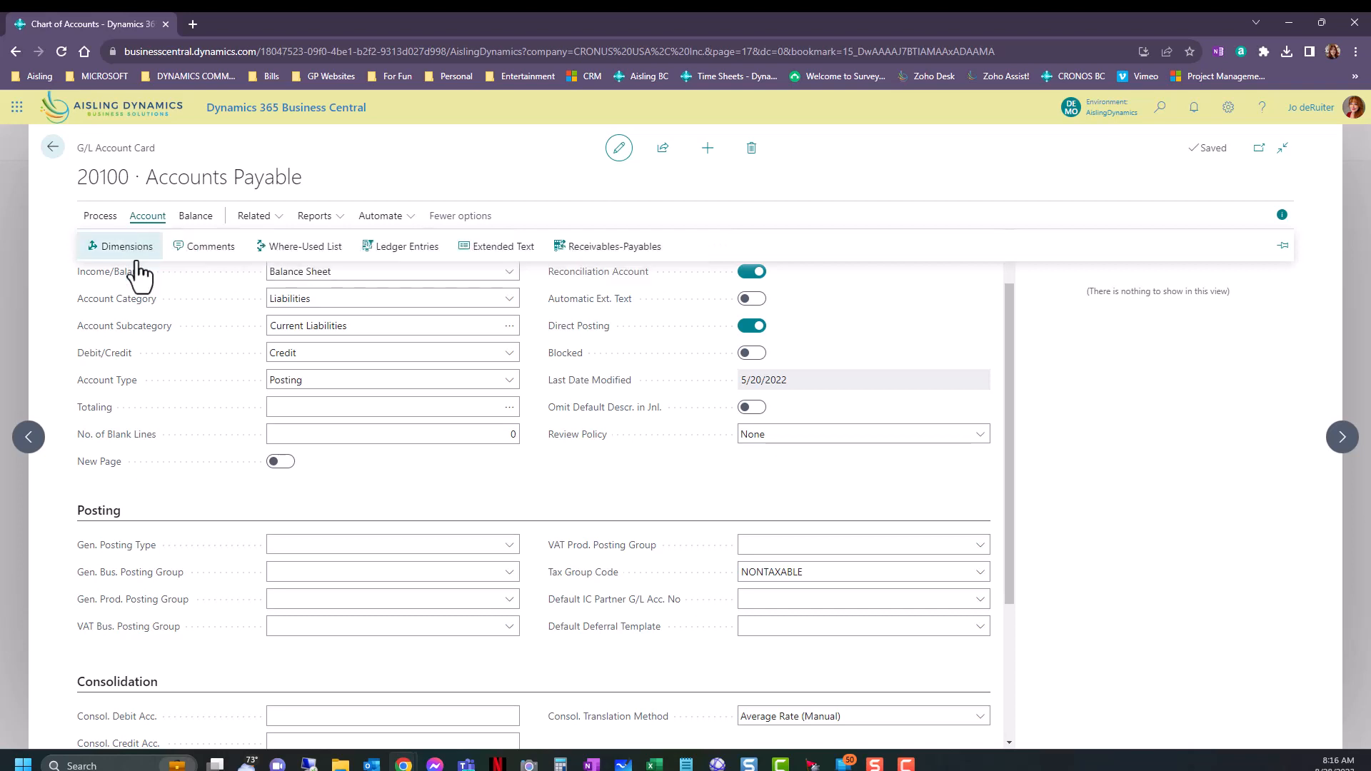
click(450, 474)
scroll(451, 502, up, 2)
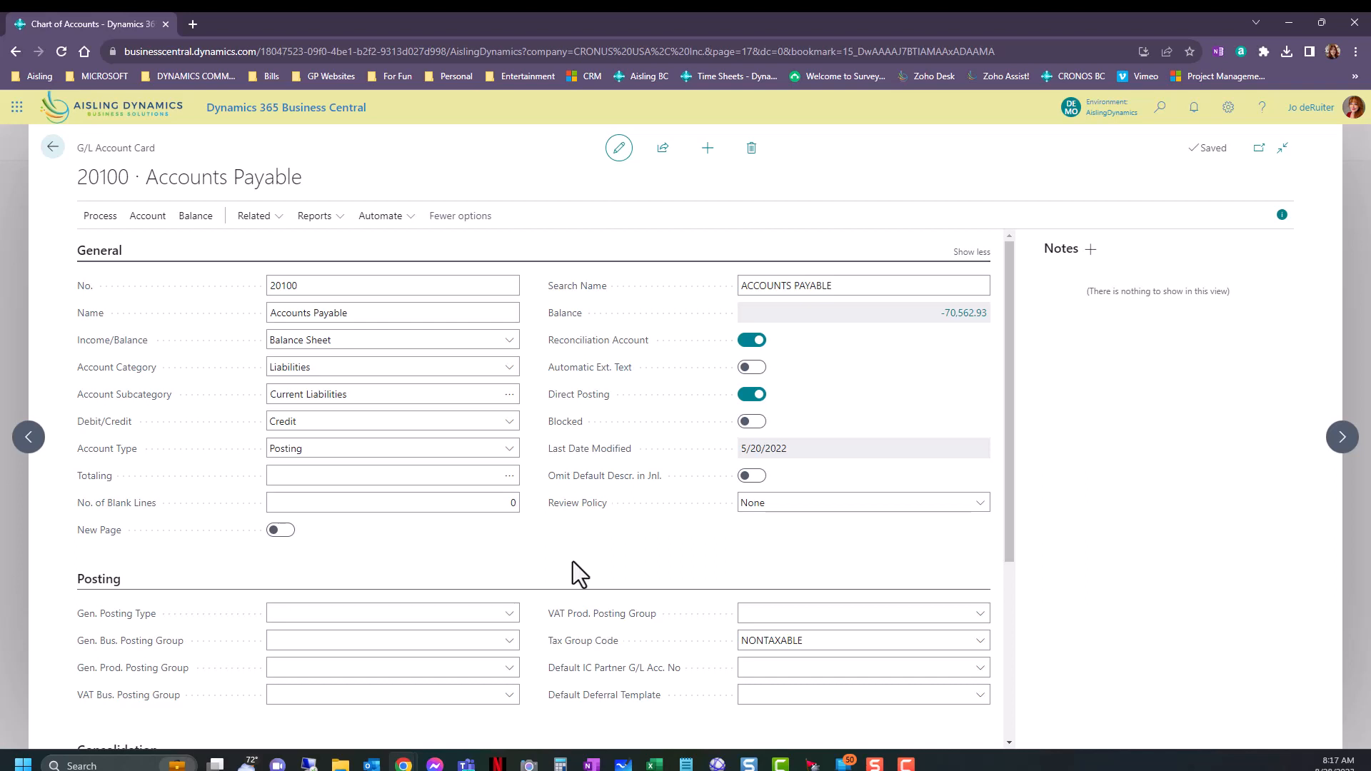
click(147, 216)
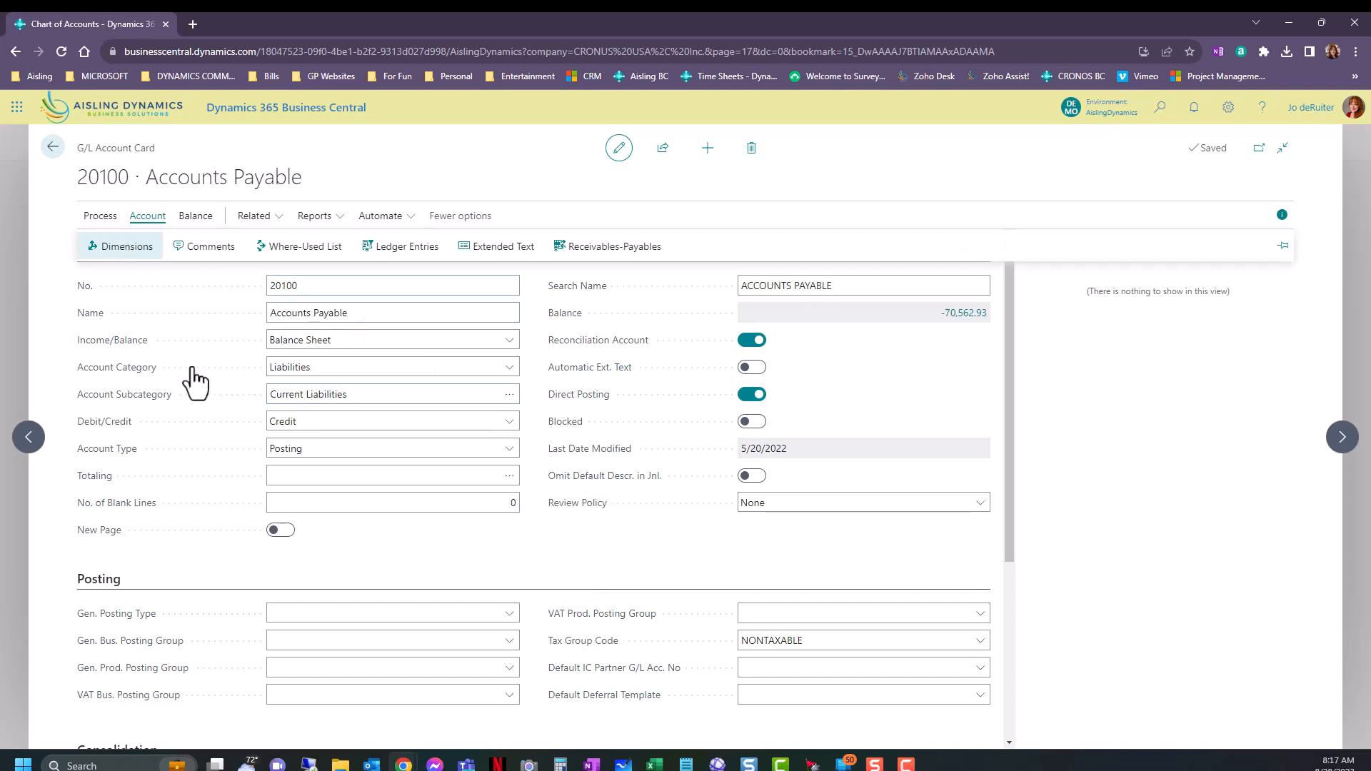
mouse_move(572, 462)
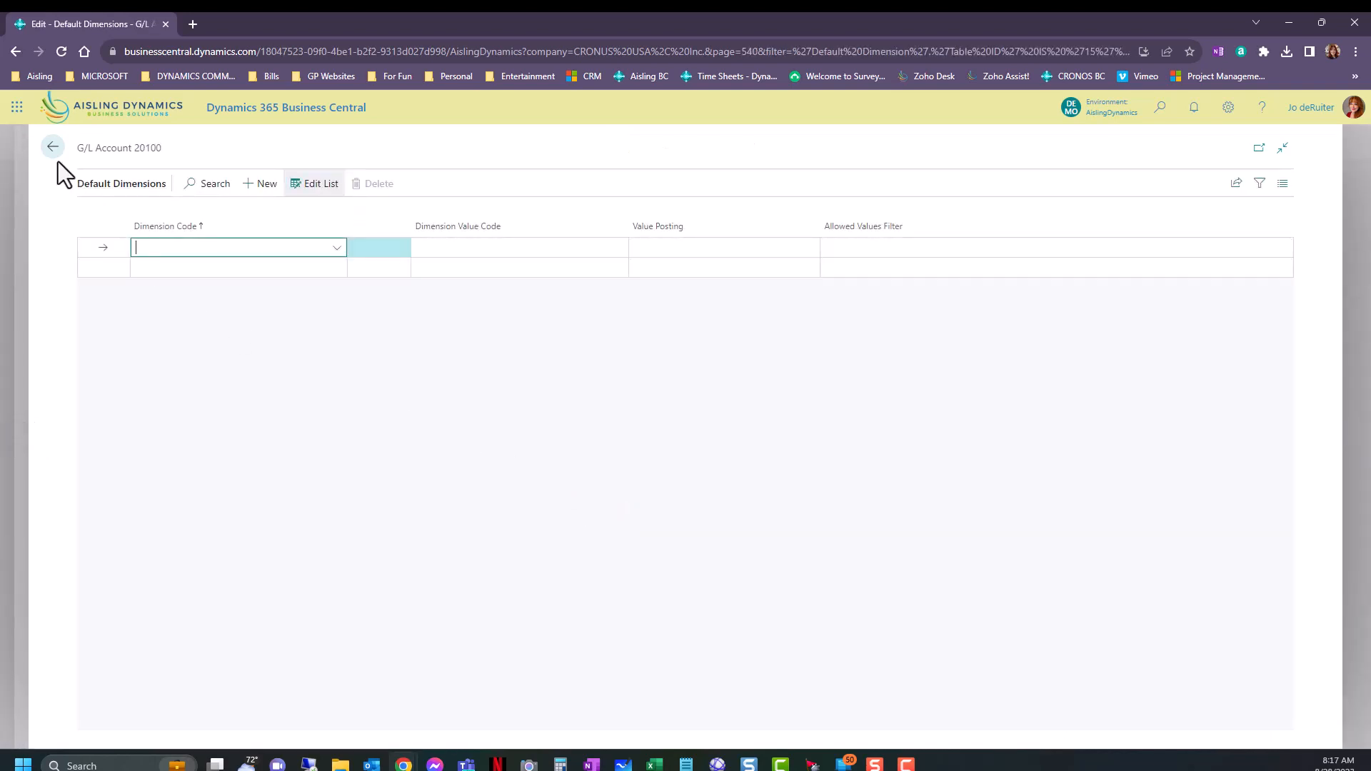
click(56, 152)
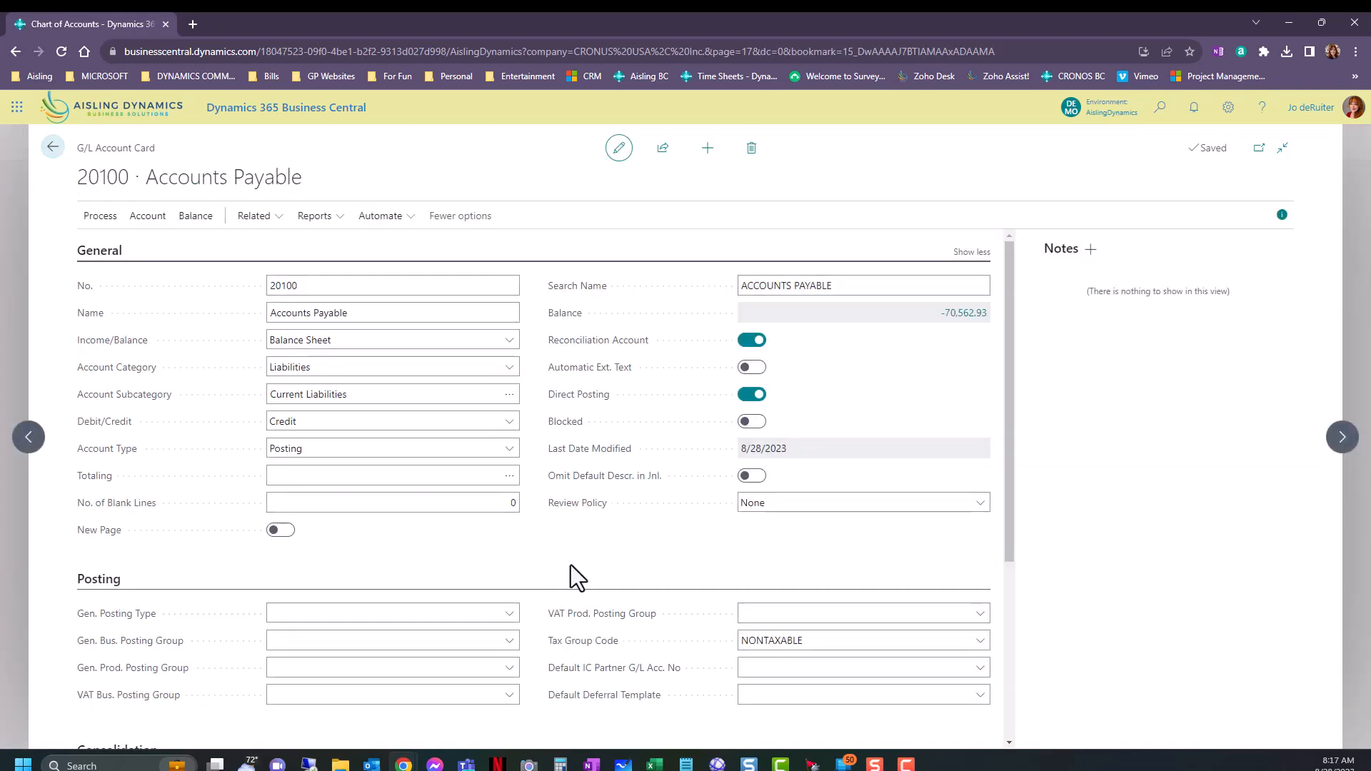
Review the Gen. Posting Type choices in the Posting section, leaving the field blank.
scroll(572, 565, down, 2)
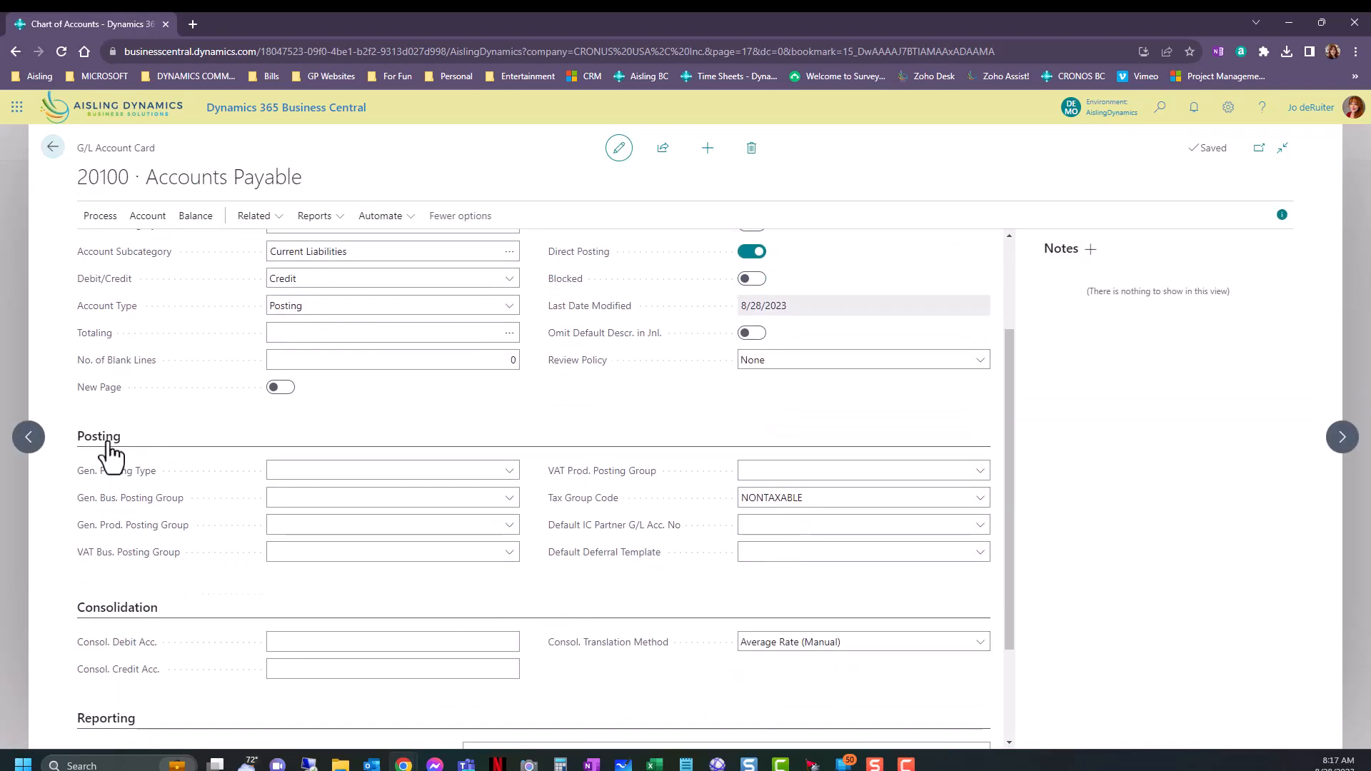
click(426, 465)
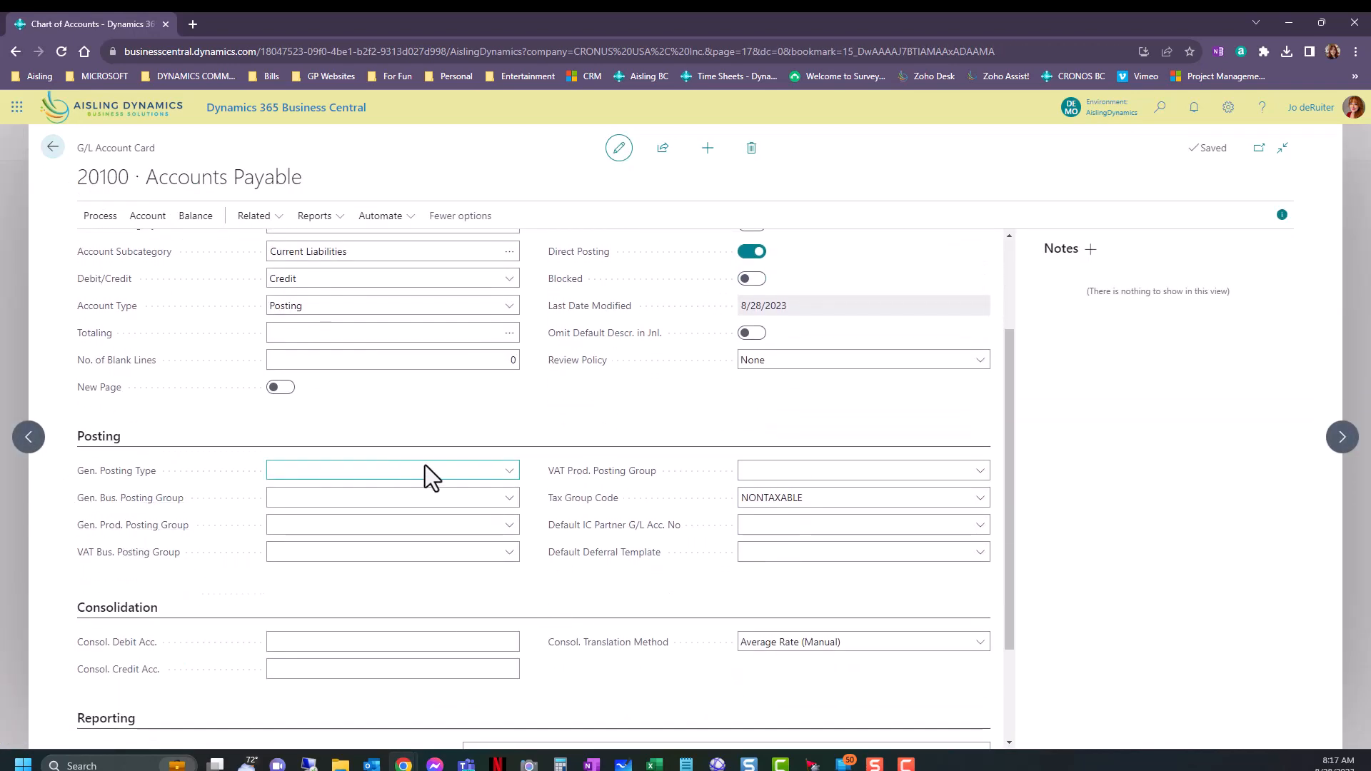
click(510, 472)
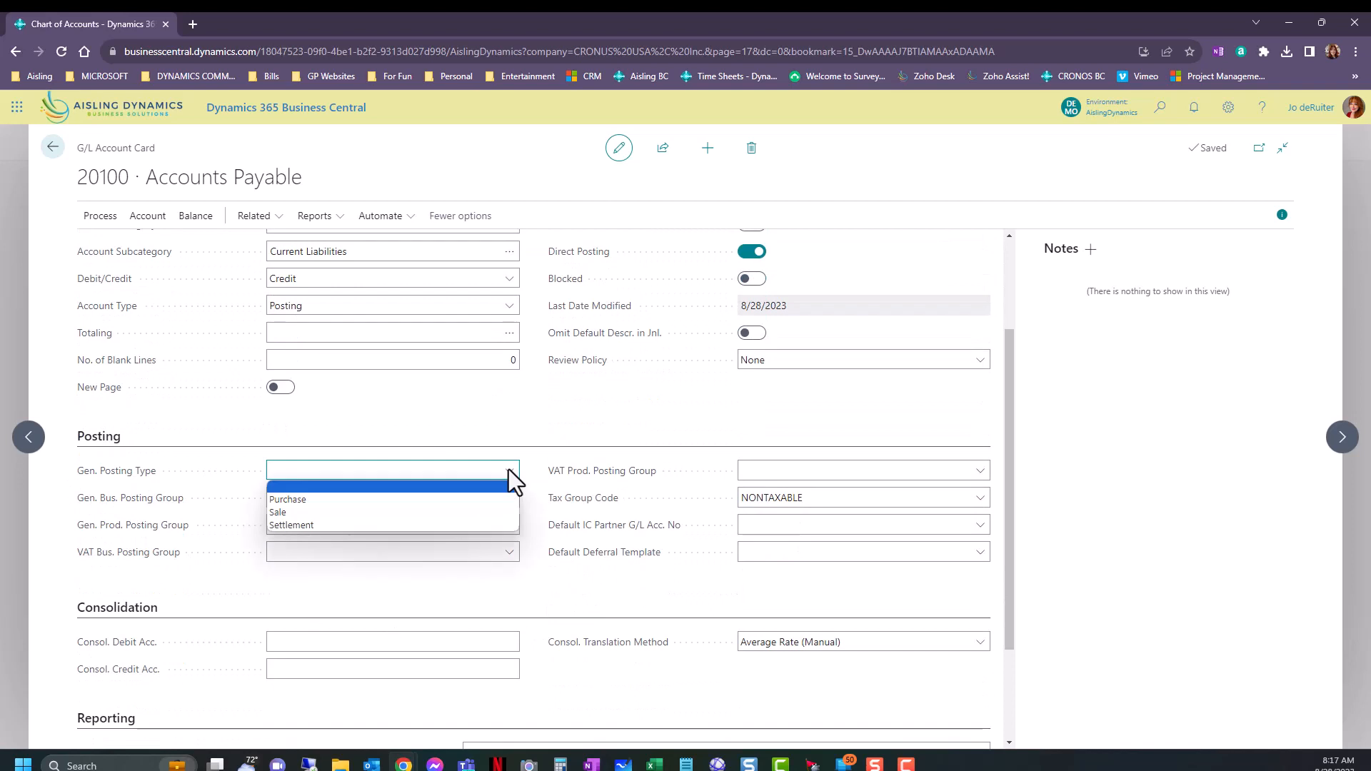
click(609, 585)
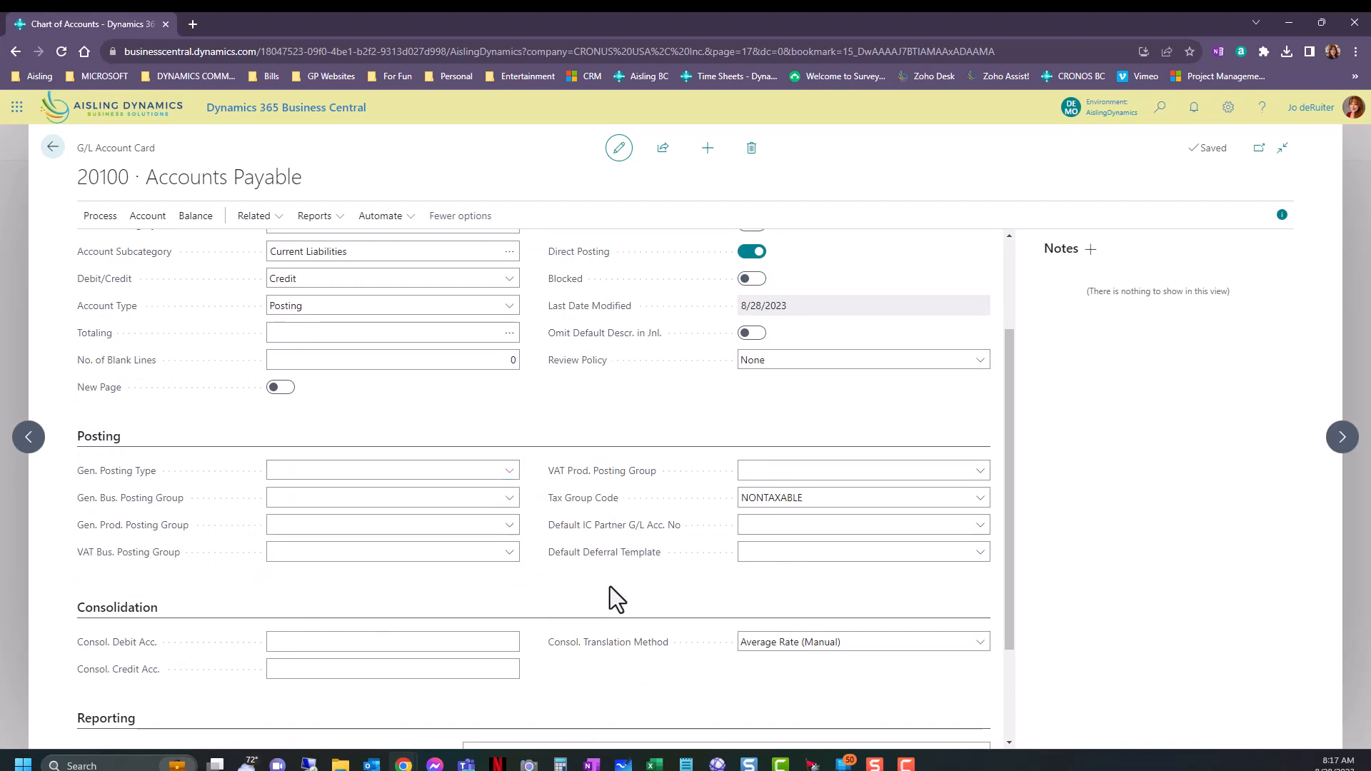
Try Purchase as the Gen. Posting Type and reset the field to blank.
click(512, 469)
click(503, 499)
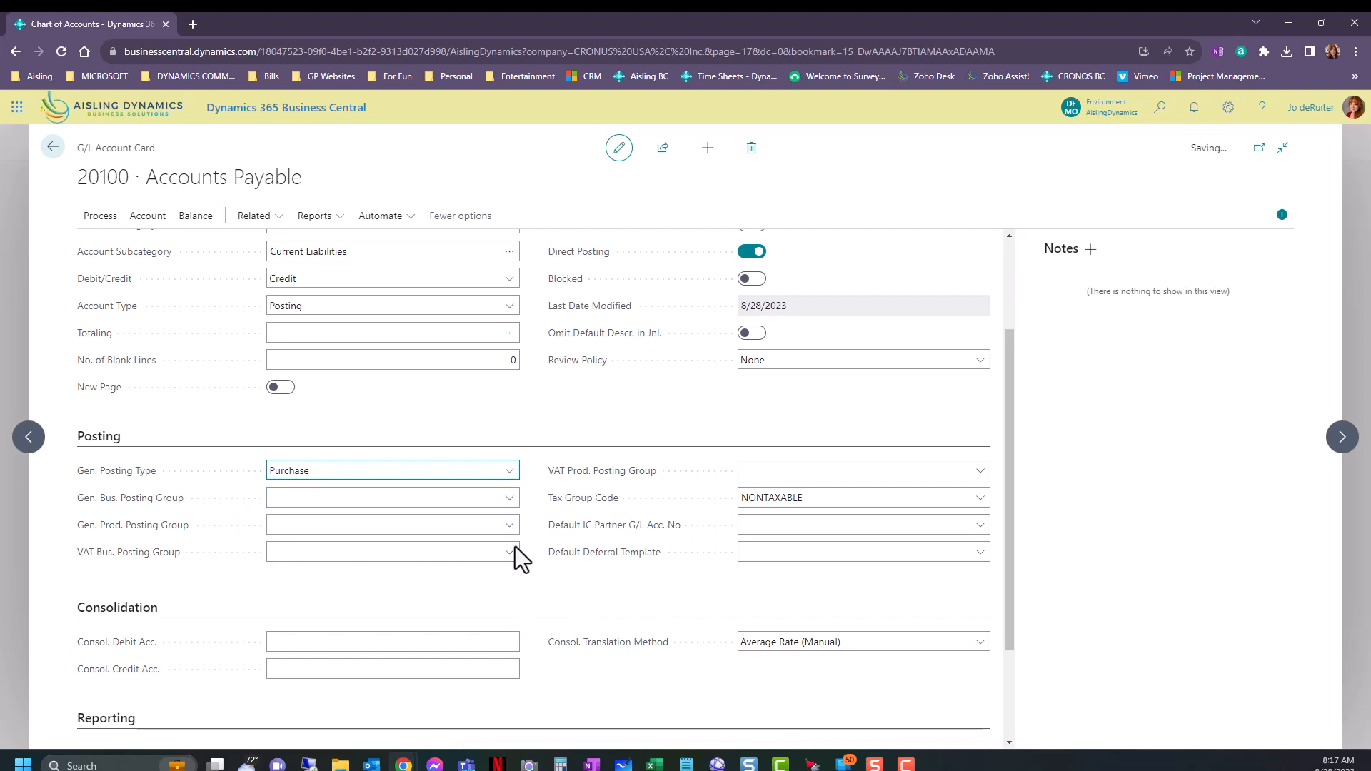
click(375, 469)
click(372, 487)
Clear the Tax Group Code to review the available codes, and restore it to NONTAXABLE.
mouse_move(123, 501)
click(750, 499)
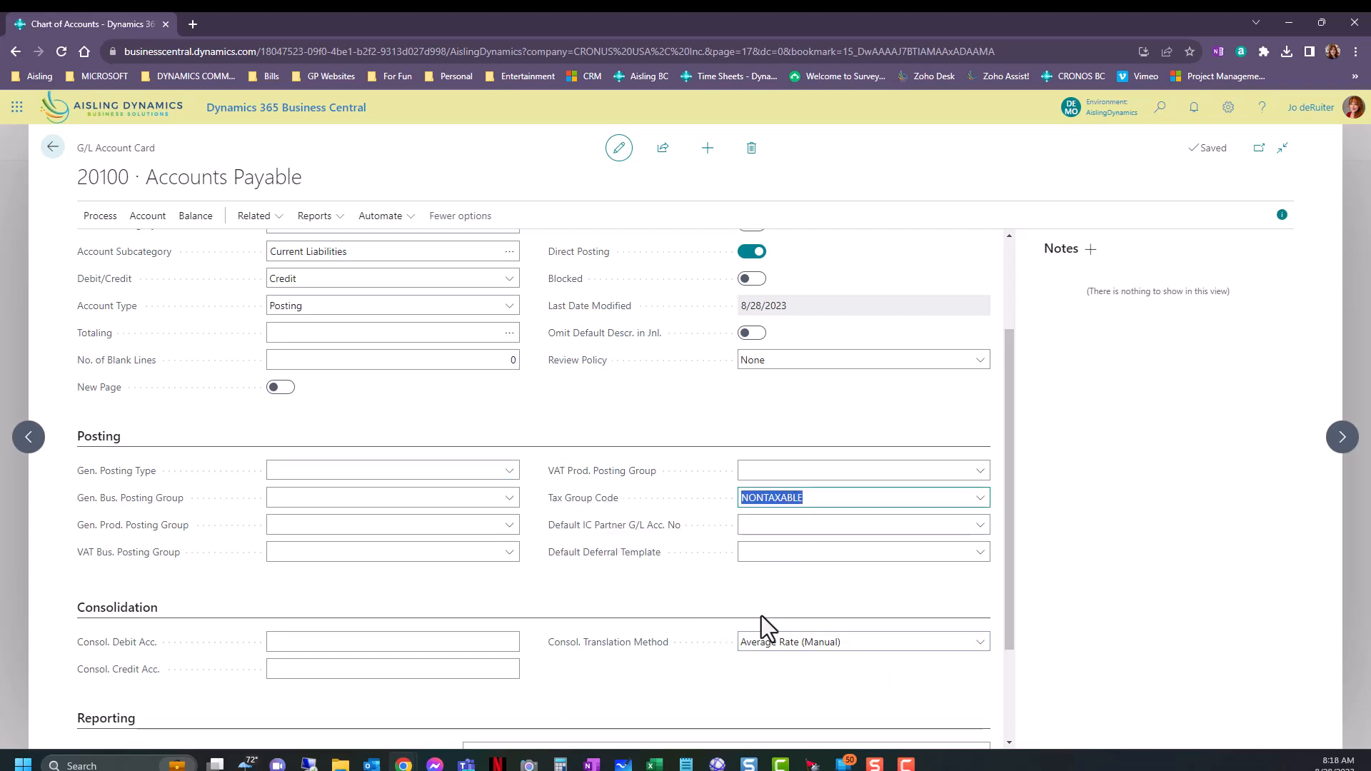
key(BackSpace)
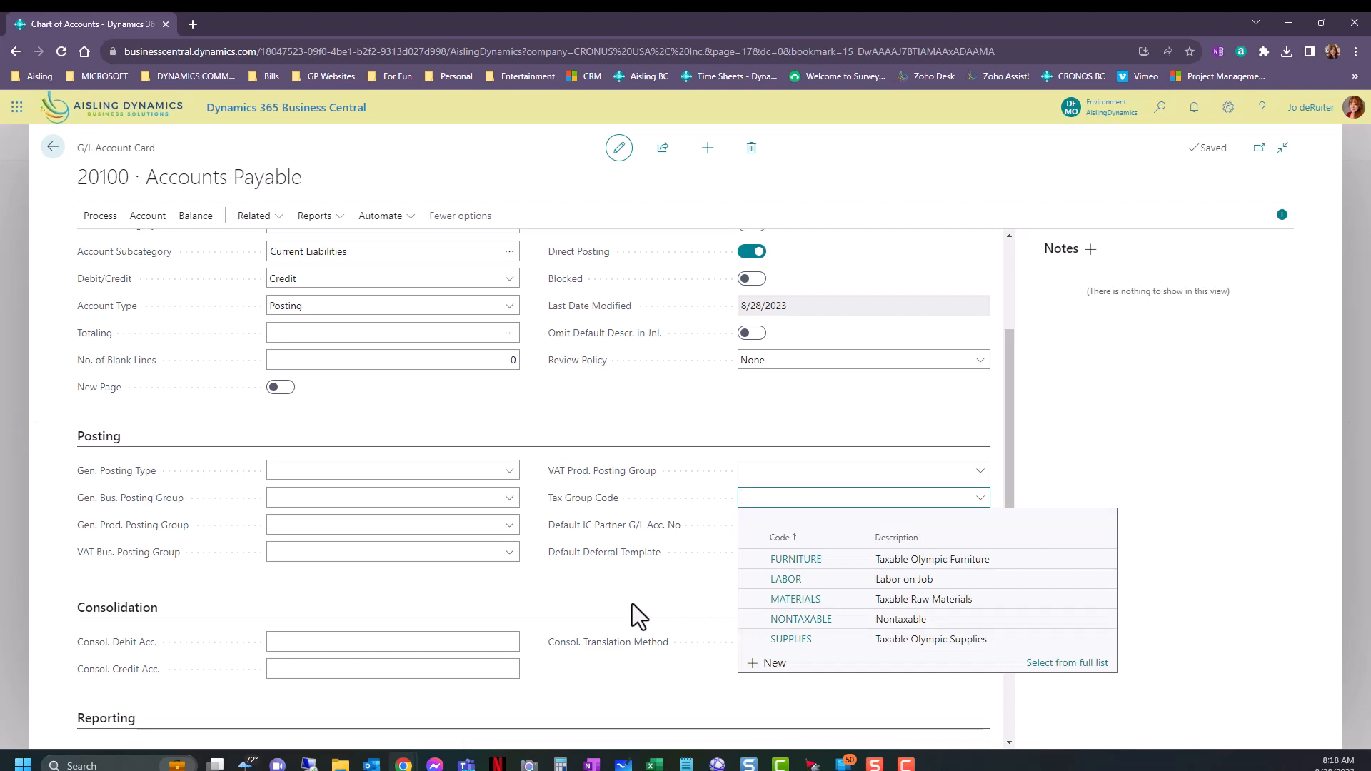
click(743, 619)
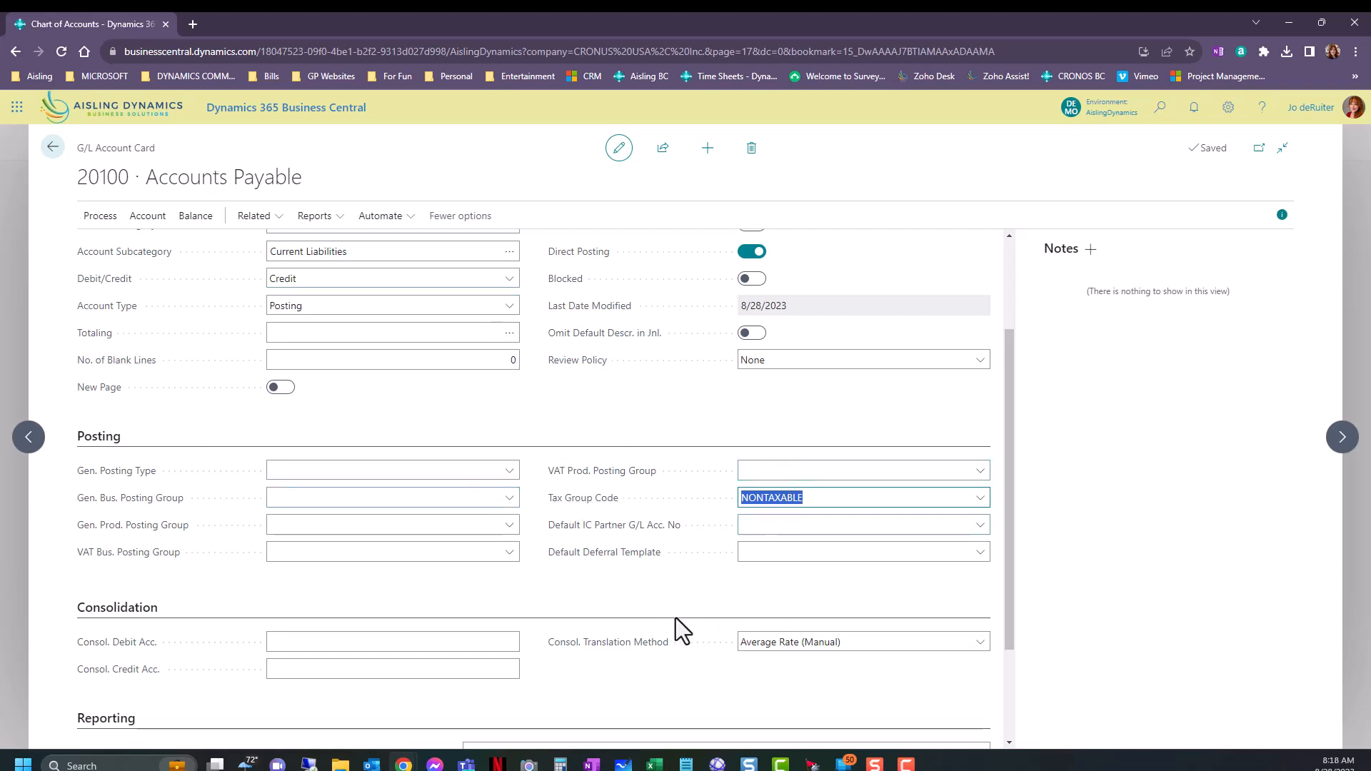
Examine the Consol. Debit Acc. and Consol. Translation Method fields in the Consolidation section without changing them.
scroll(675, 618, down, 3)
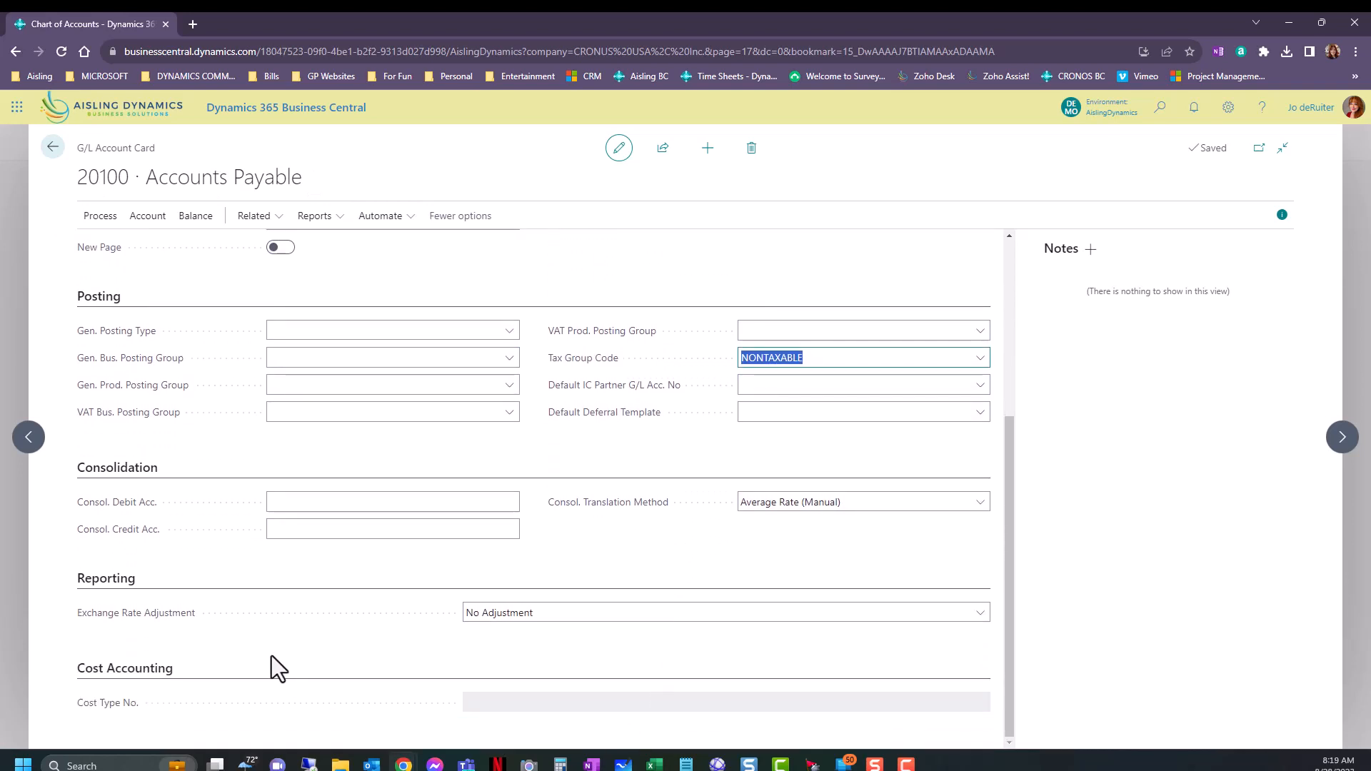
click(396, 504)
click(643, 550)
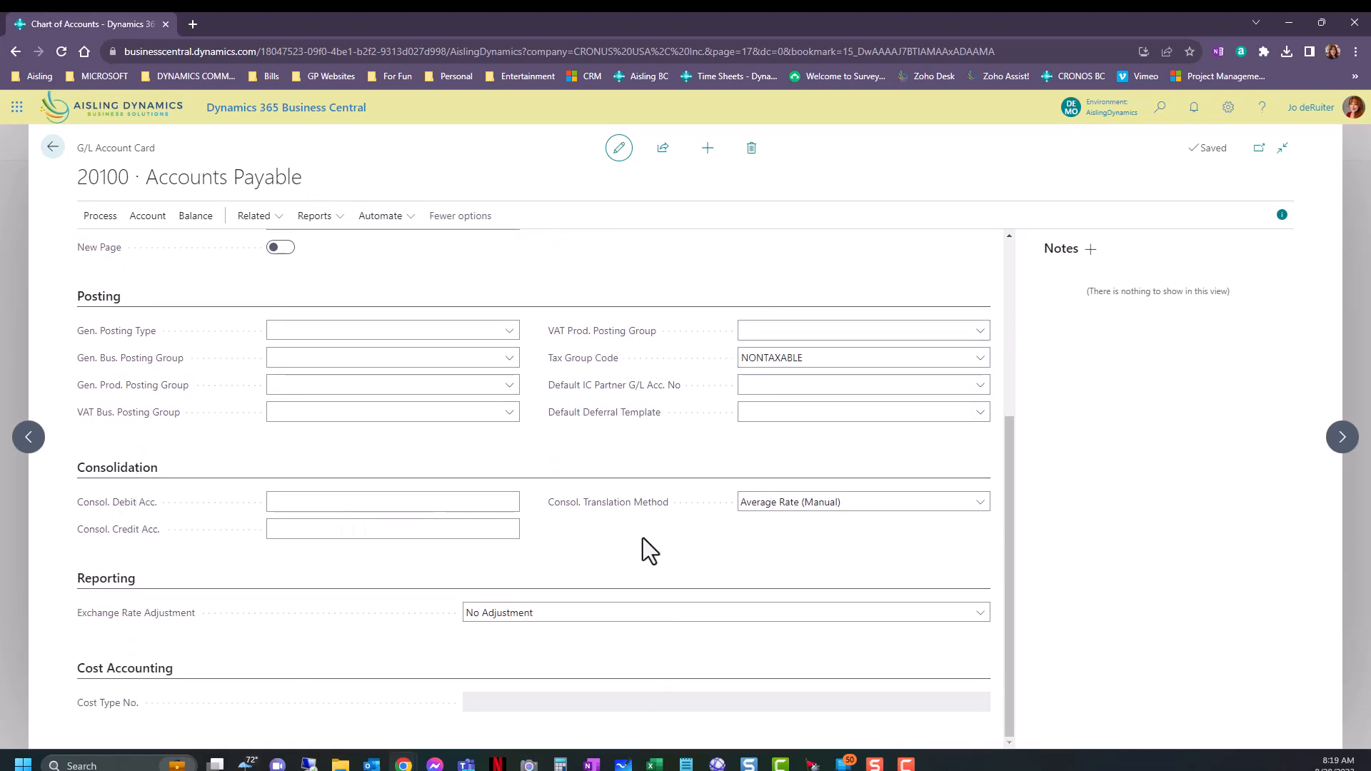
click(778, 504)
click(778, 504)
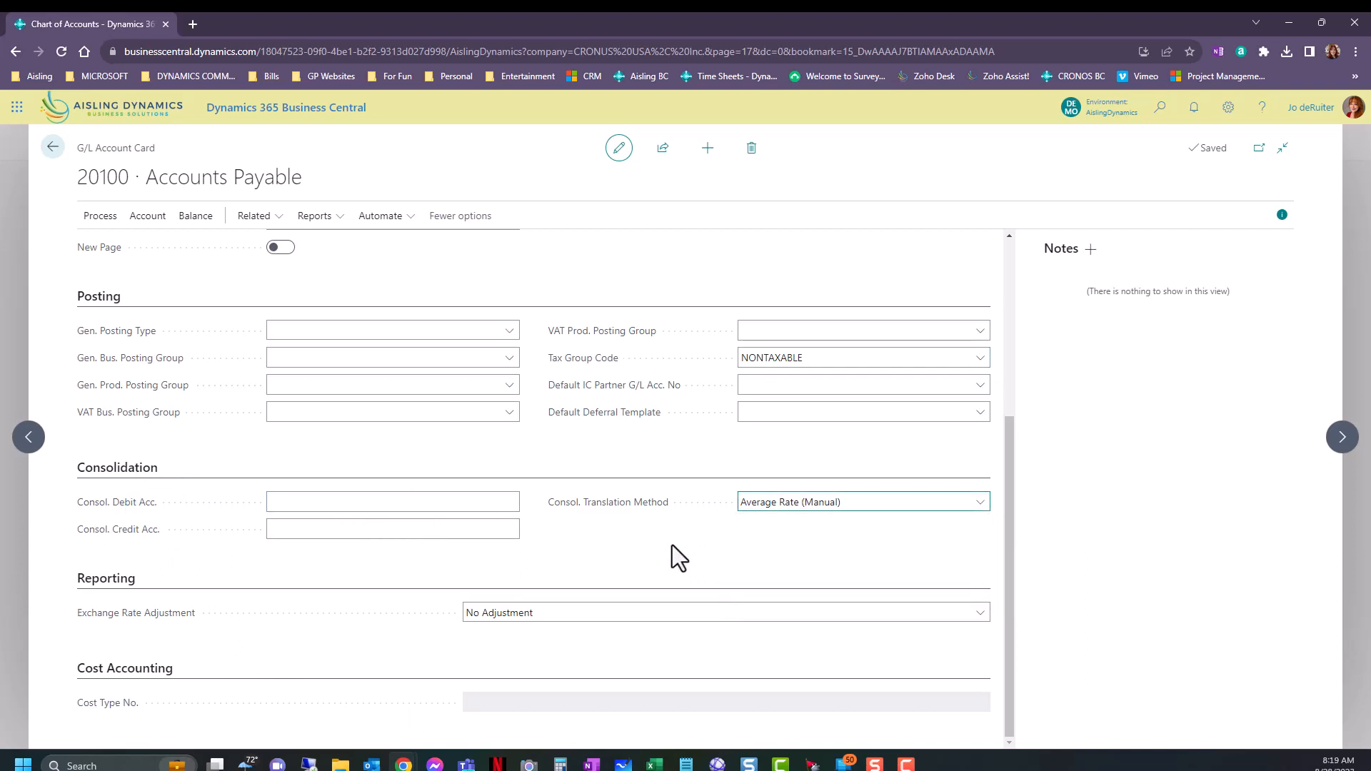
click(333, 505)
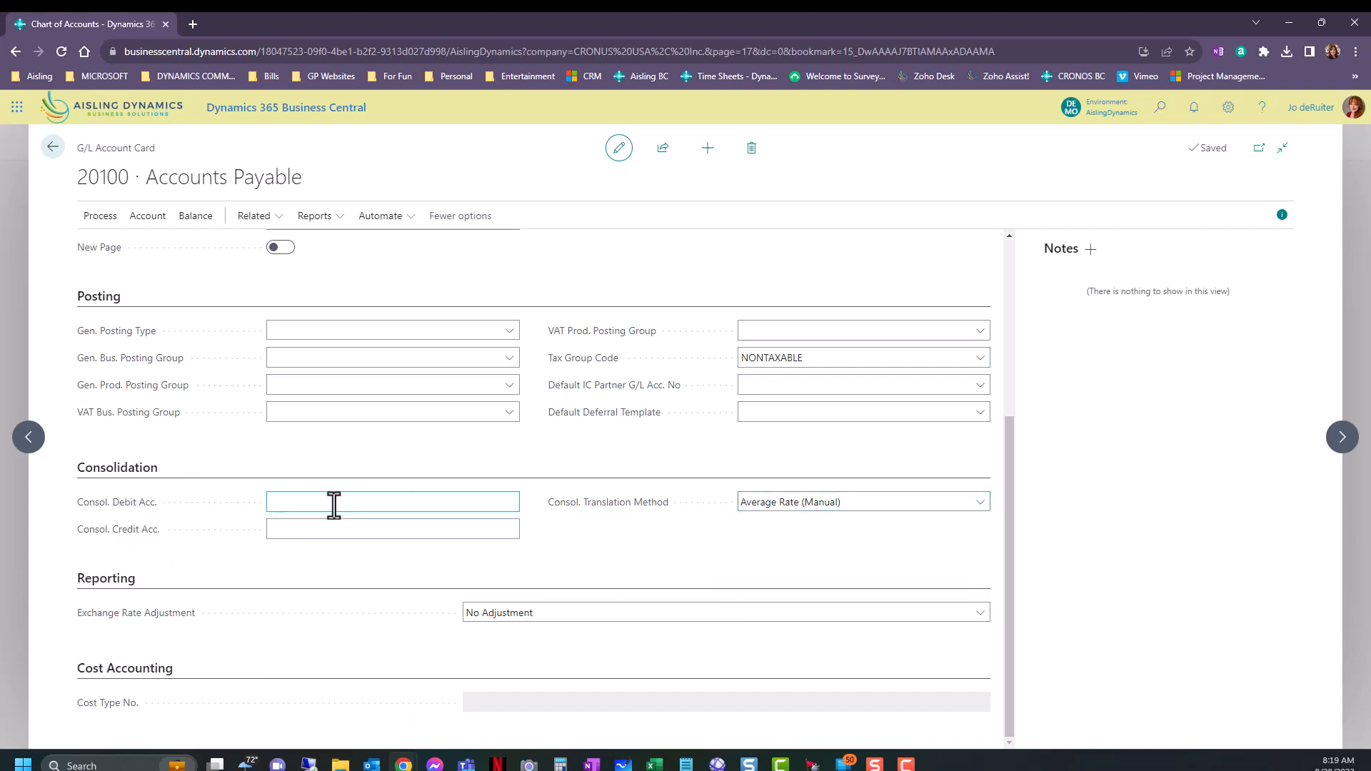
click(308, 505)
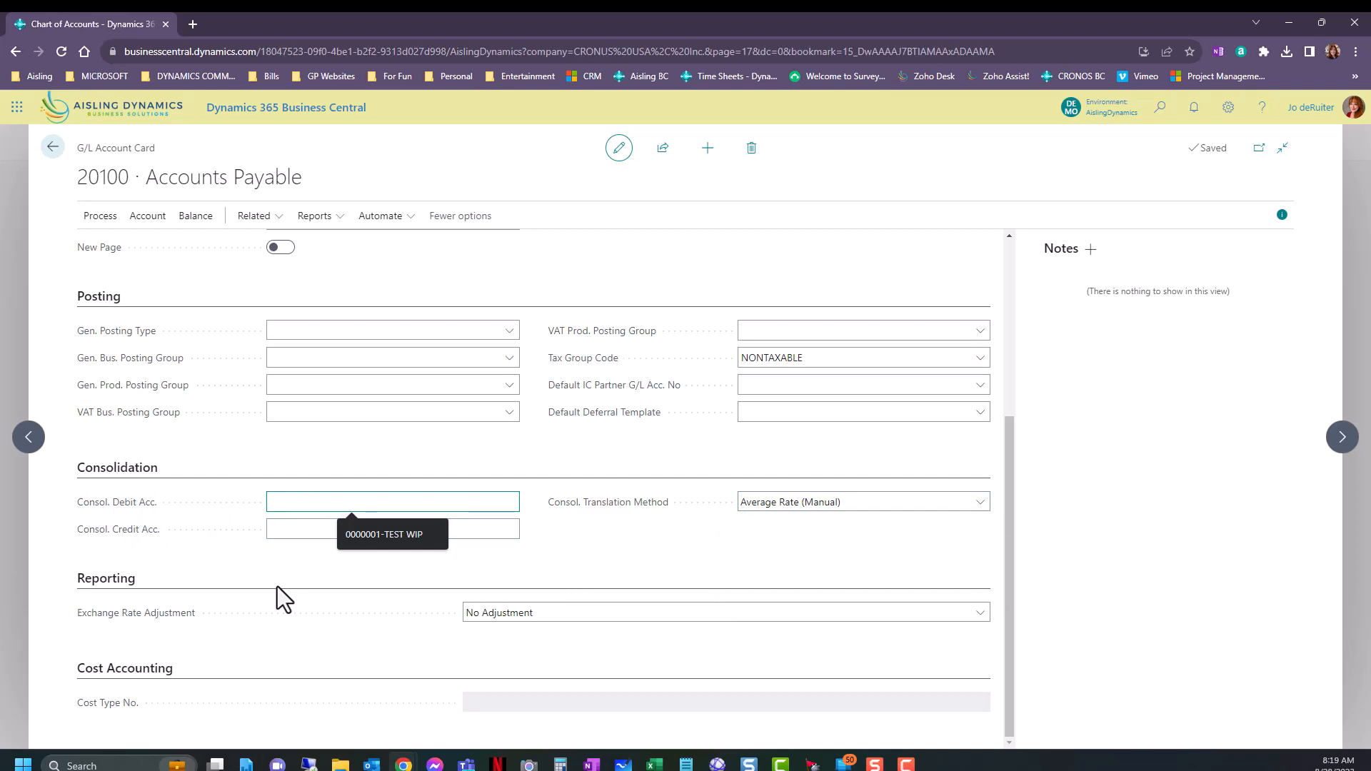
Review the Consol. Debit Acc. description and the available Exchange Rate Adjustment choices on the Accounts Payable card.
mouse_move(143, 509)
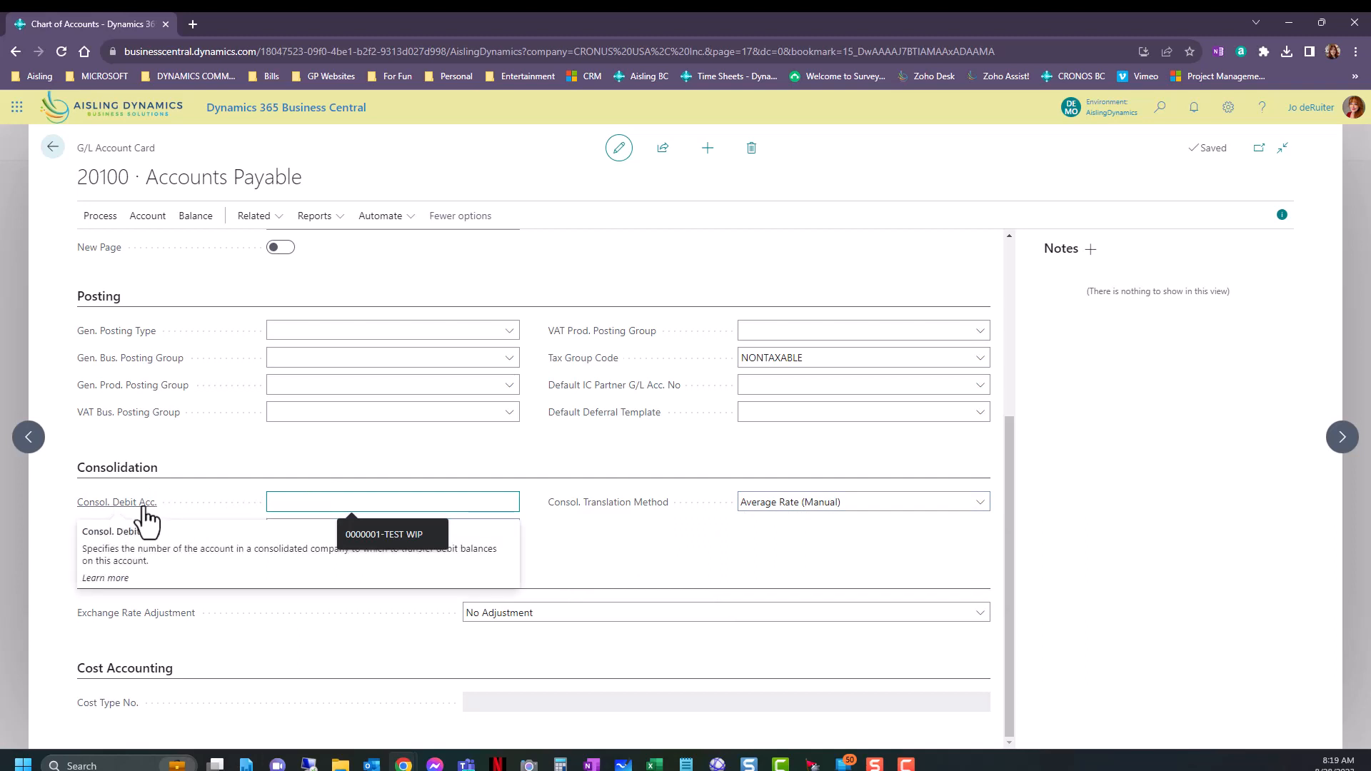
click(739, 582)
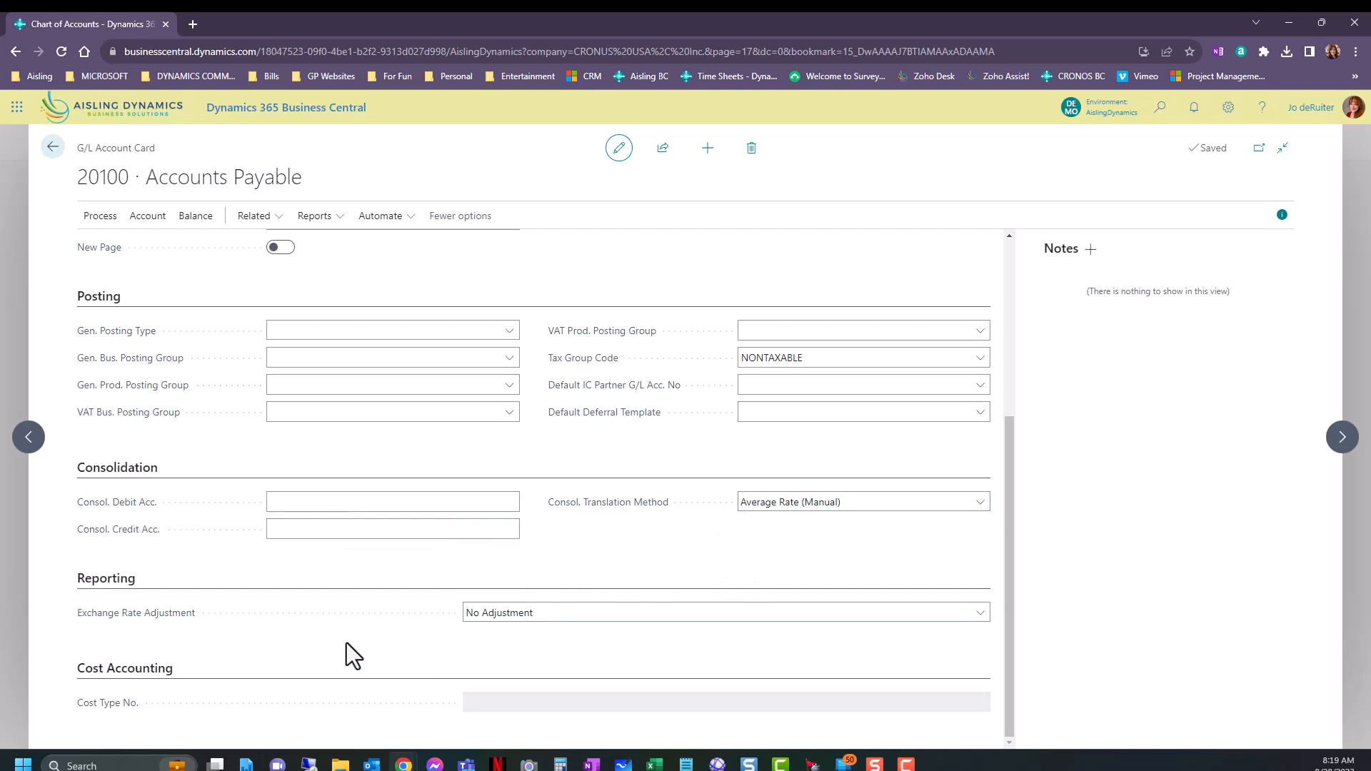
click(549, 615)
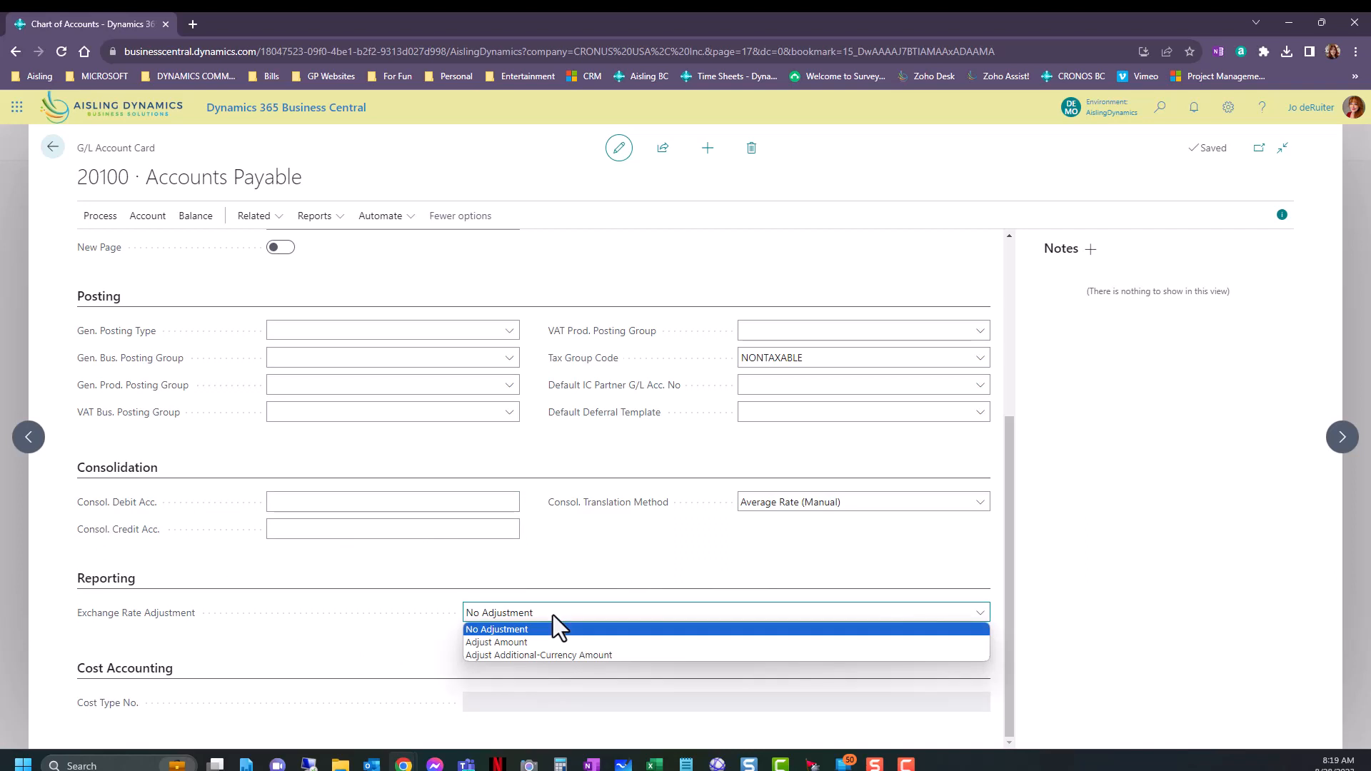
click(263, 637)
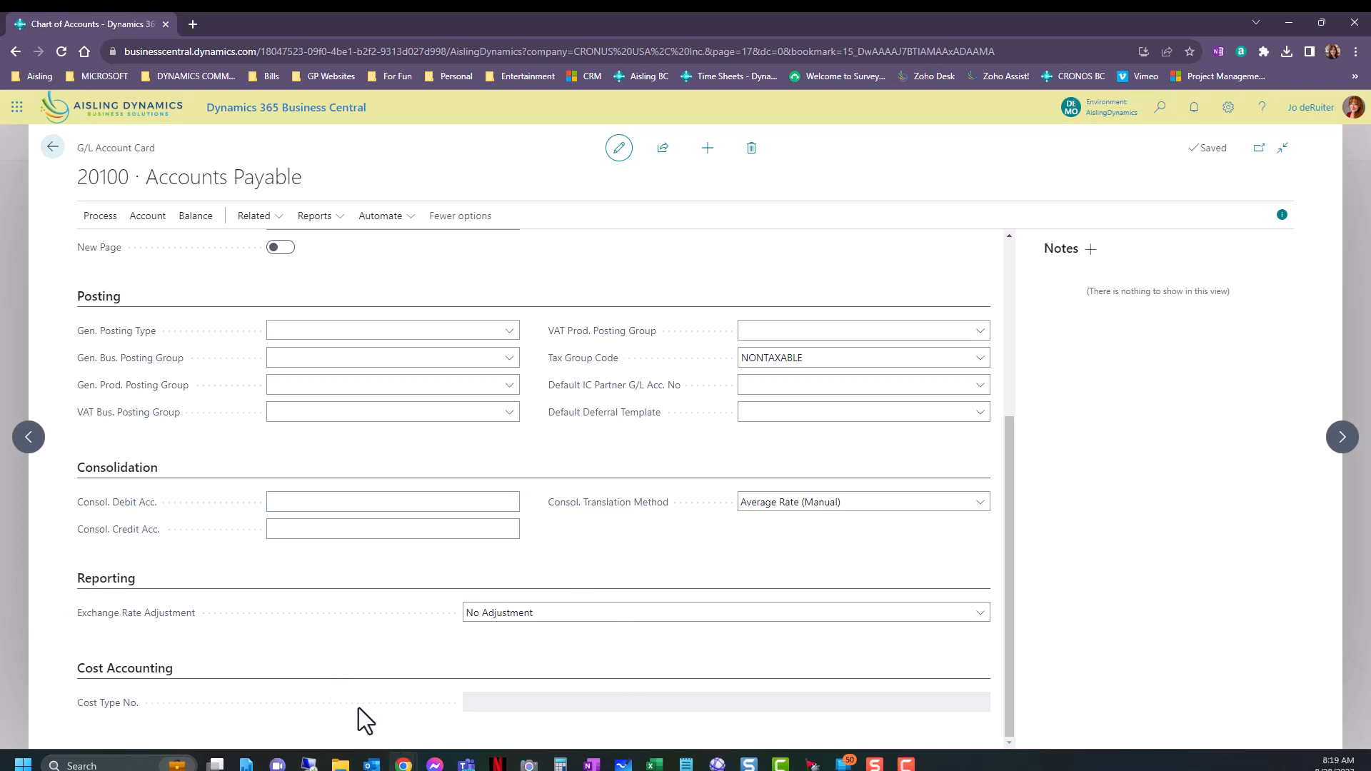
Examine the Accounts Payable card's process and account actions, including the View by choices on the Receivables-Payables page.
scroll(367, 673, up, 4)
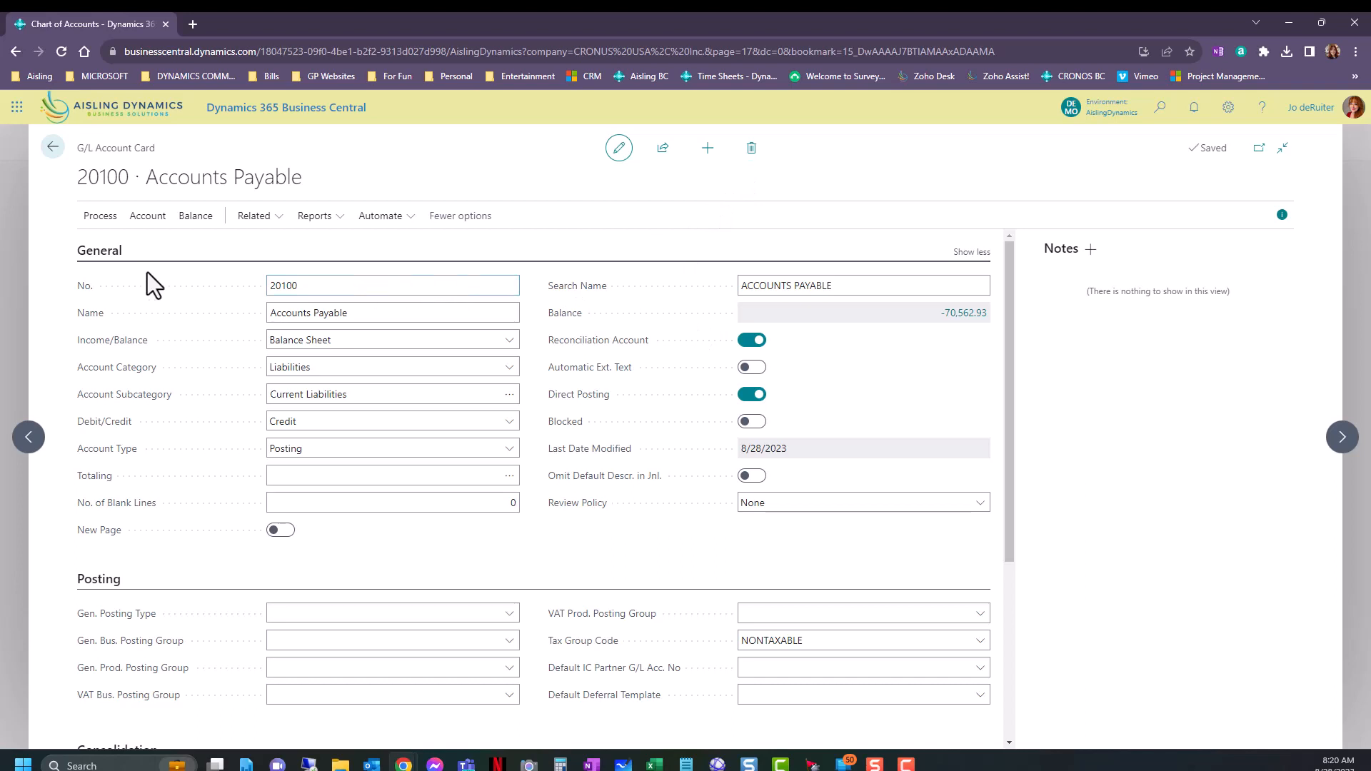
click(302, 284)
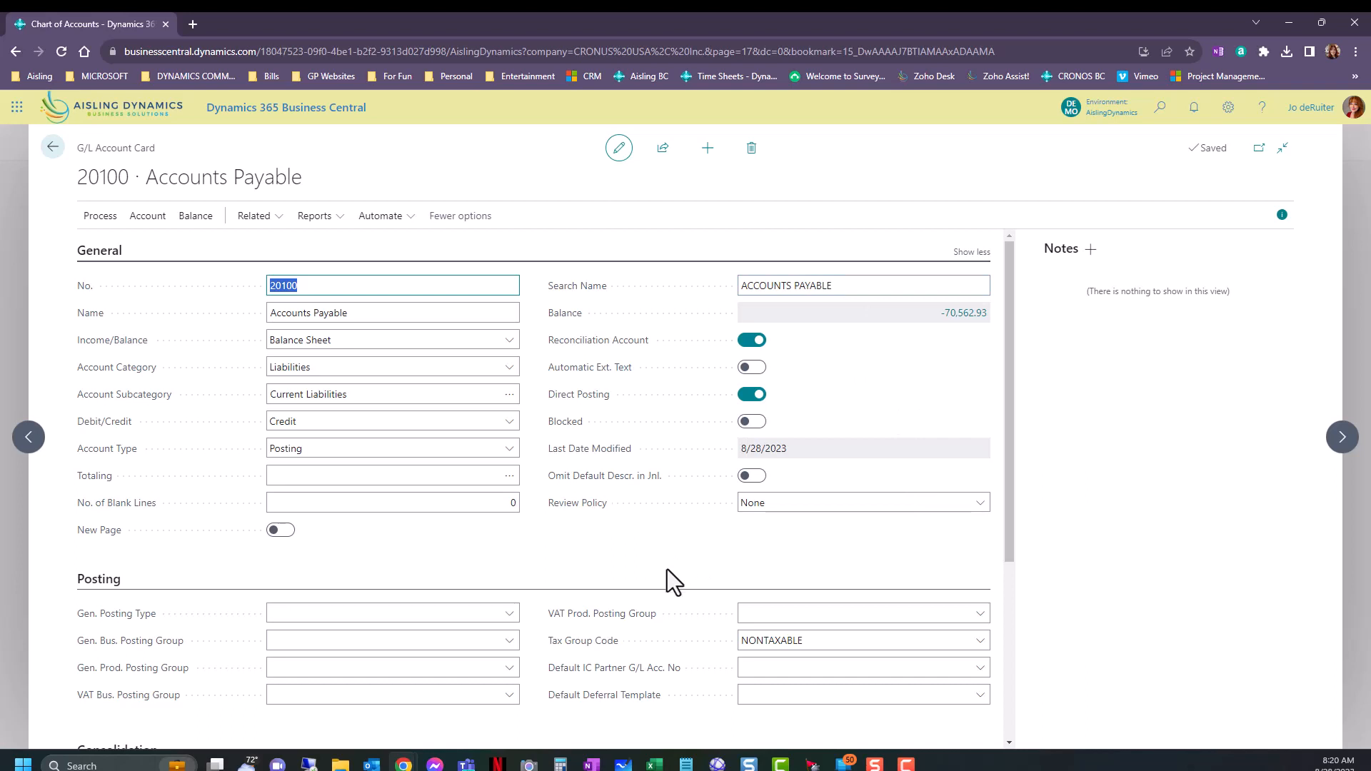
click(87, 217)
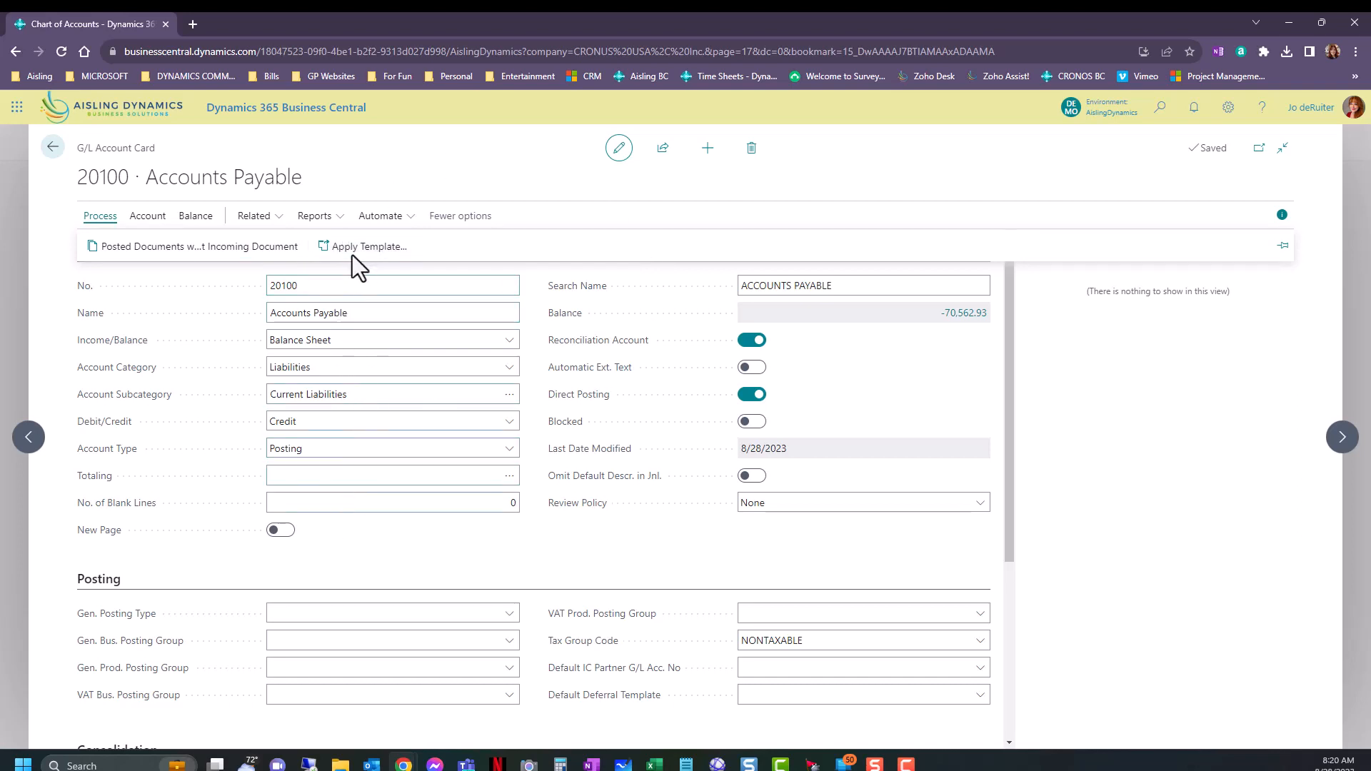
click(161, 221)
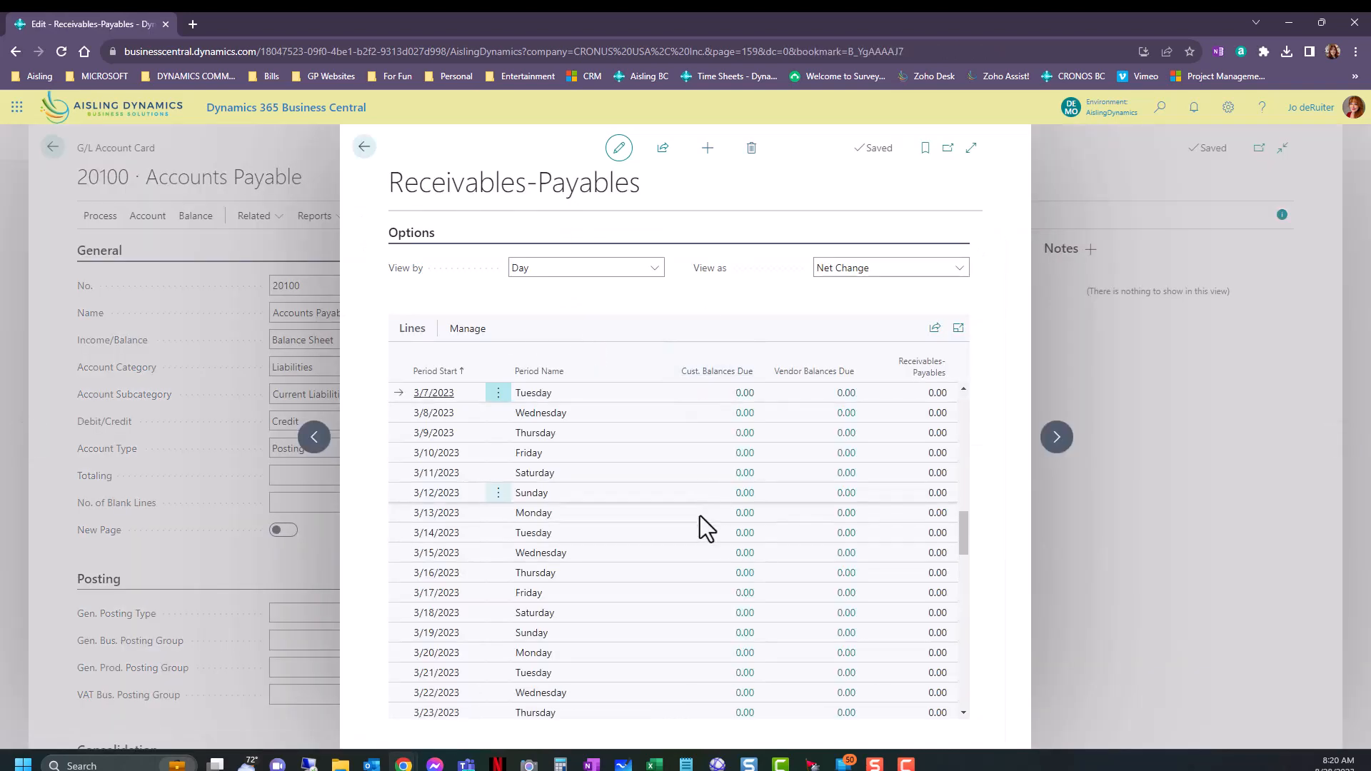
click(652, 267)
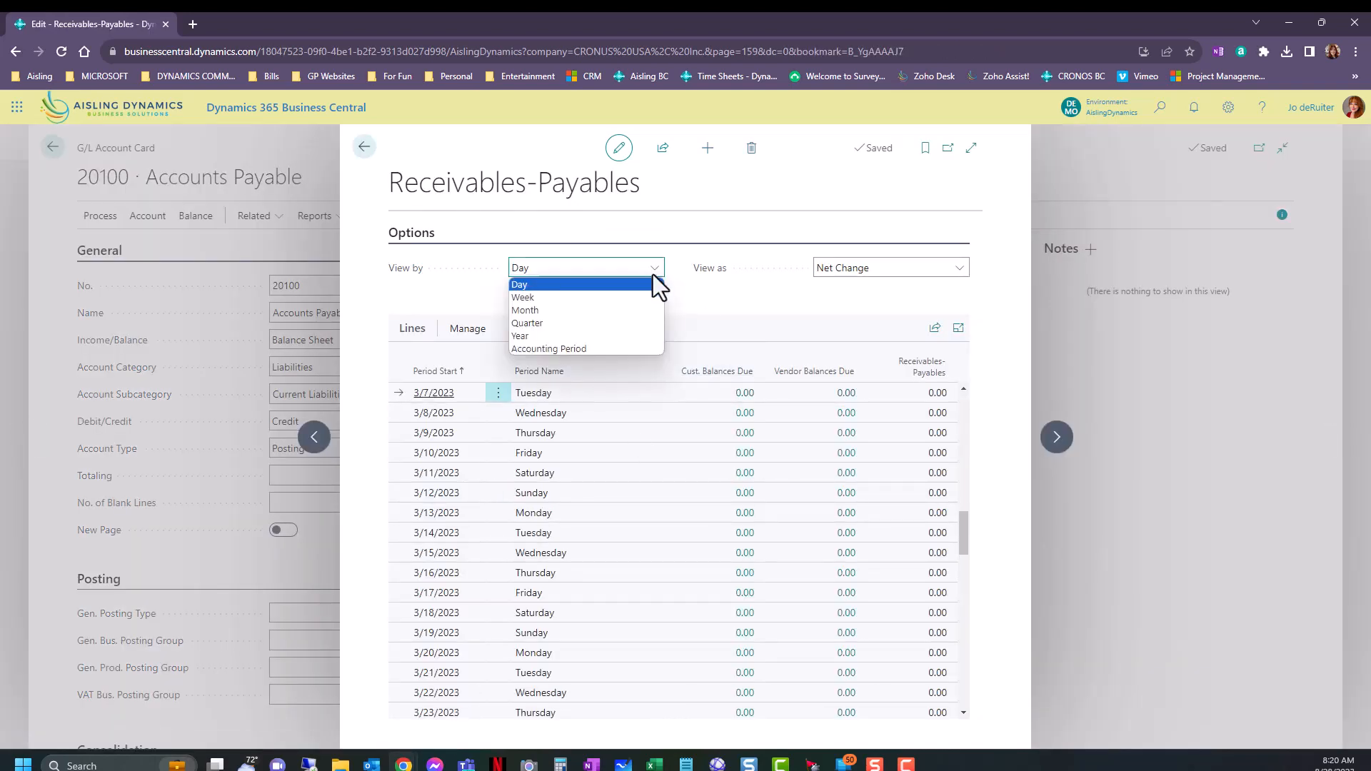
click(362, 148)
Review the balance, related and report actions available for the Accounts Payable account.
click(197, 218)
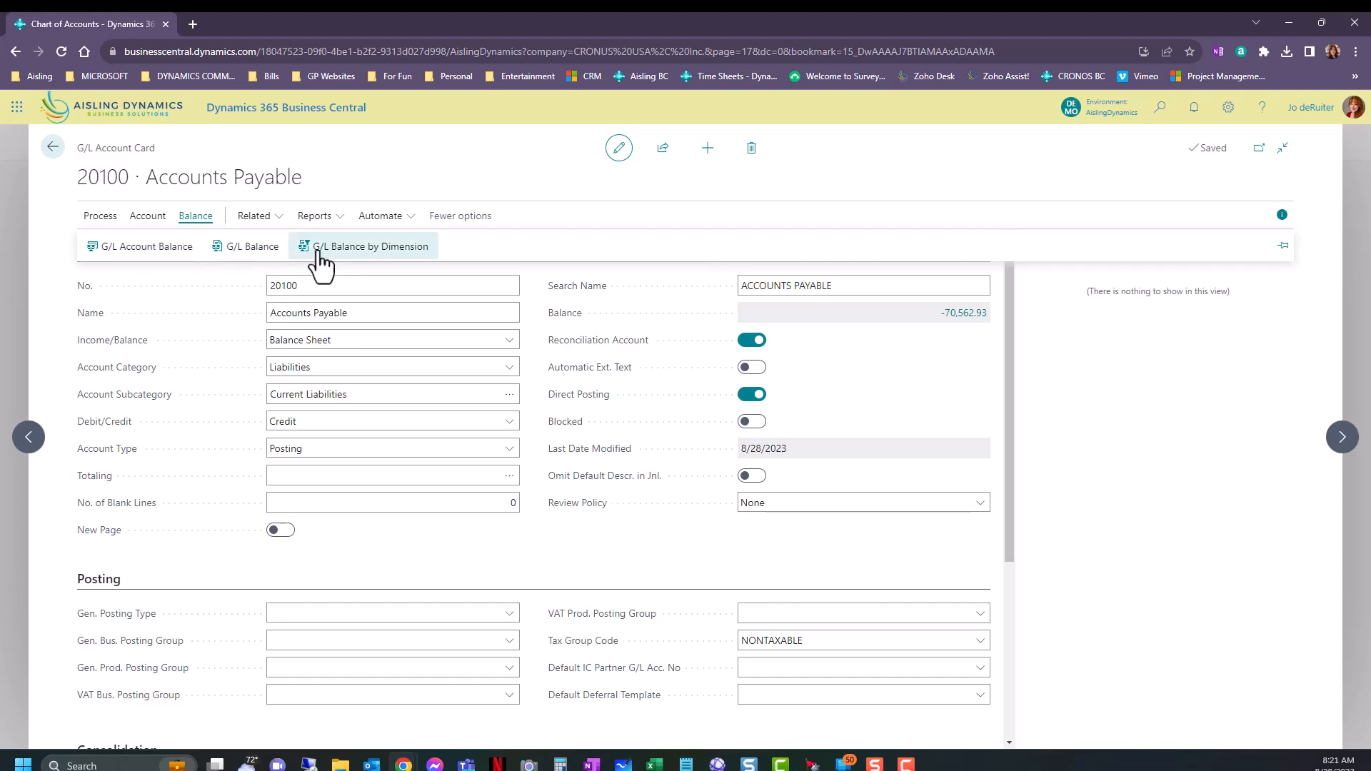
click(258, 218)
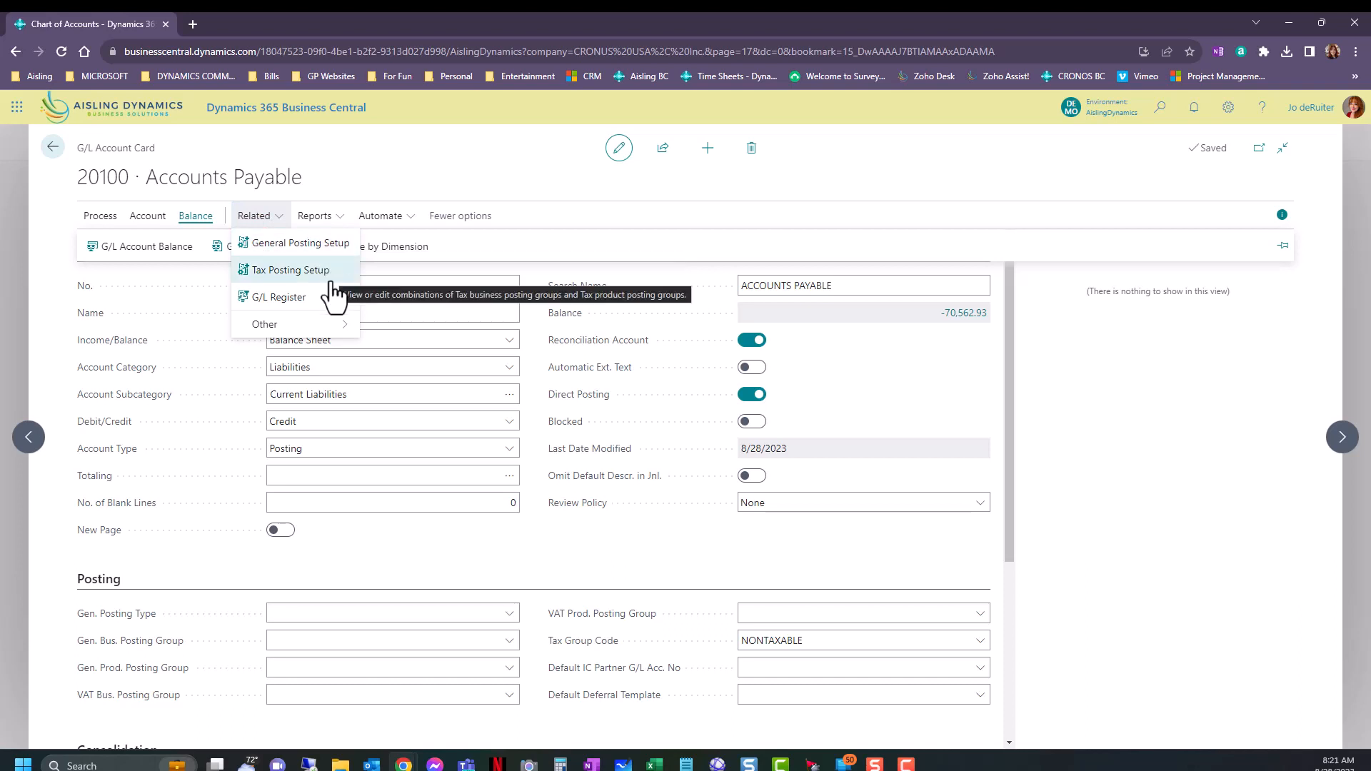
mouse_move(321, 336)
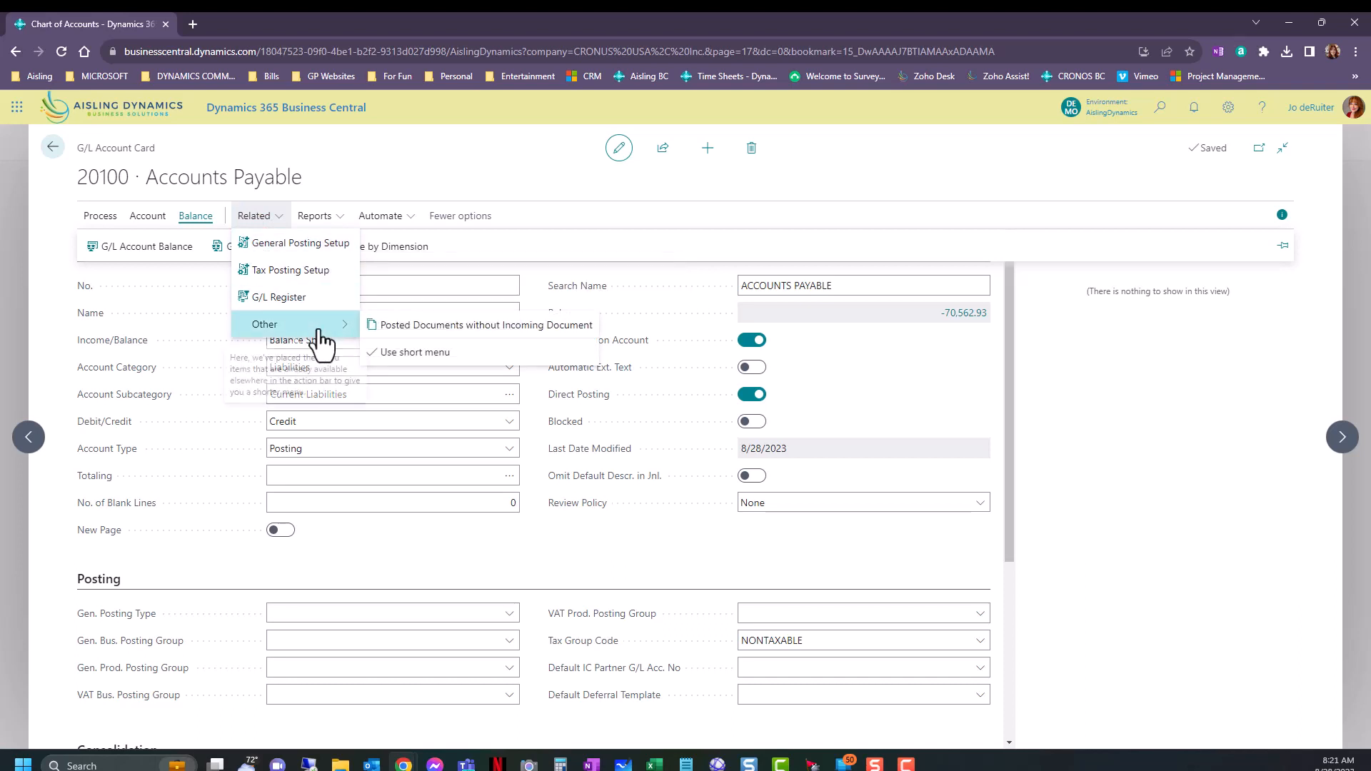
click(314, 216)
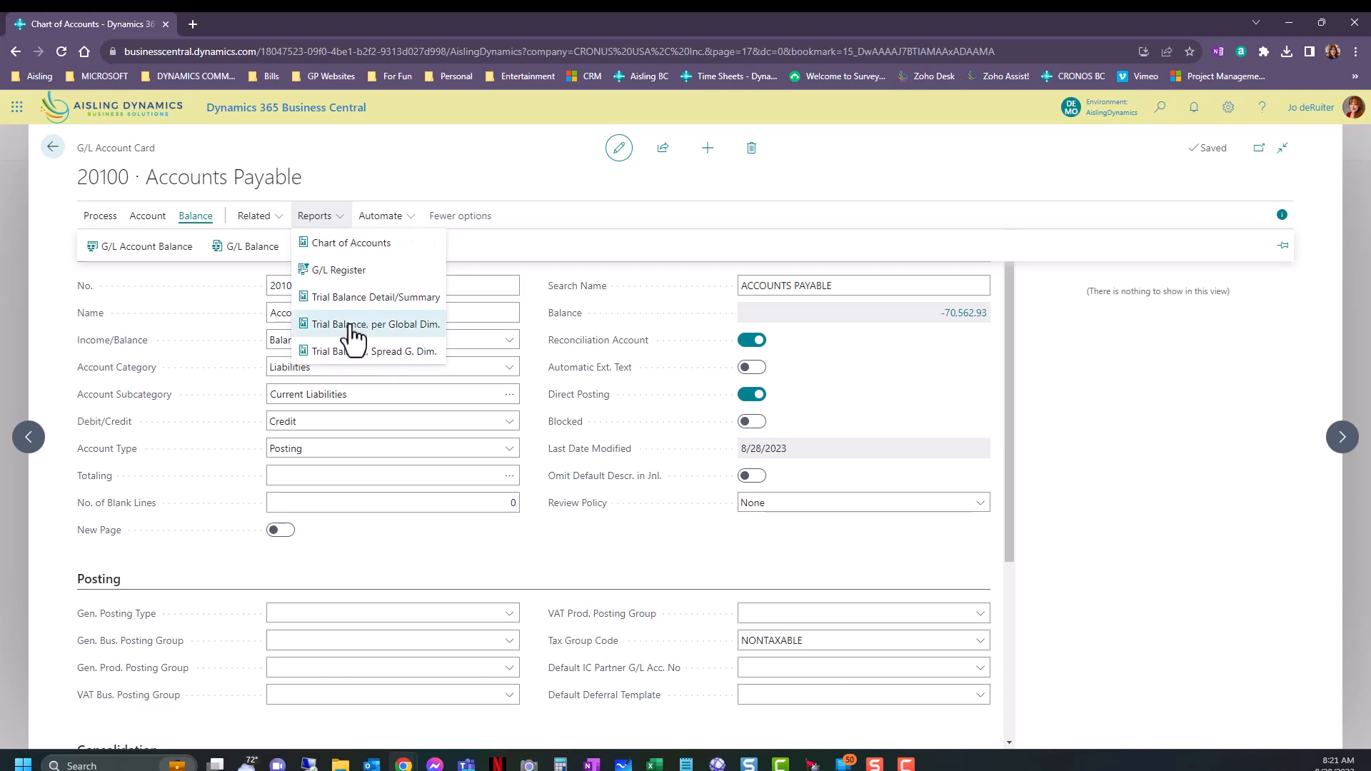
click(473, 165)
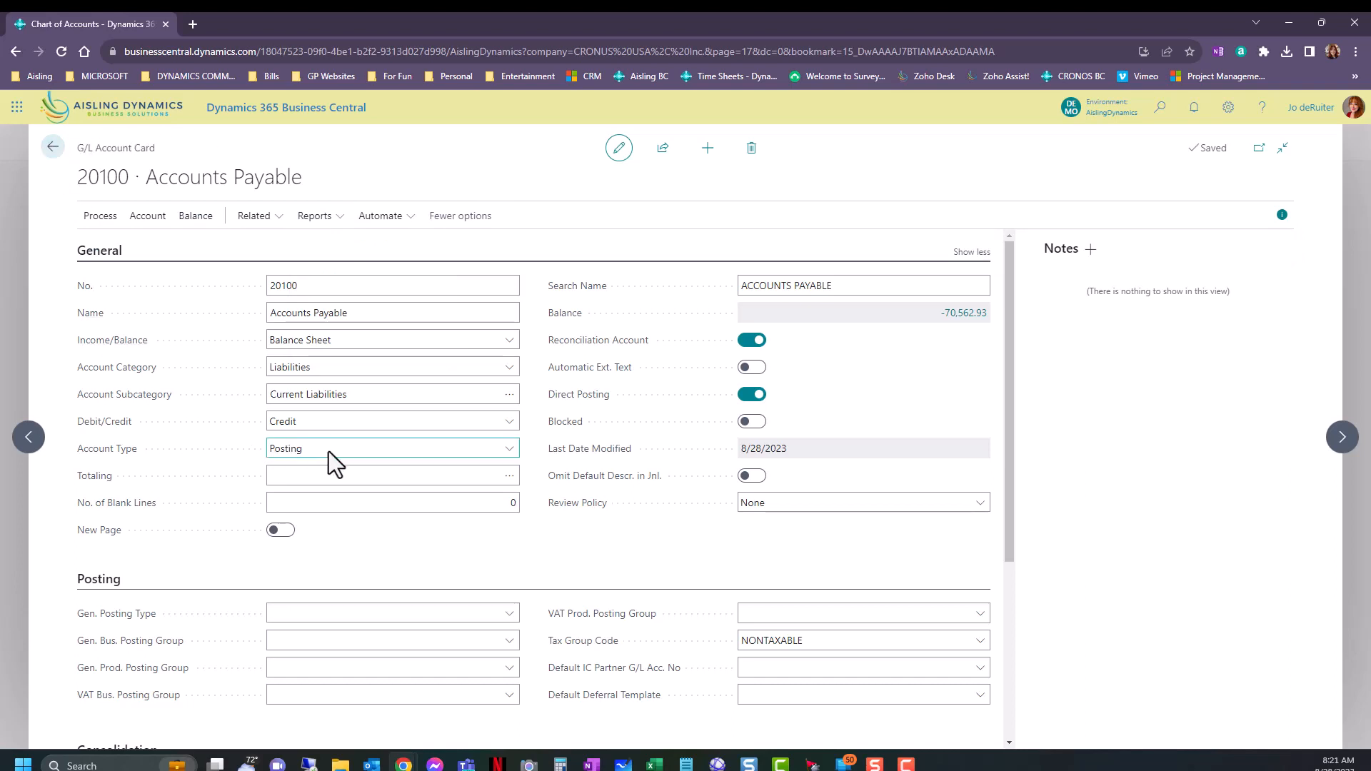
Return to the chart of accounts, revisit the card of account 20100, and view the Finance pages from the list.
click(52, 148)
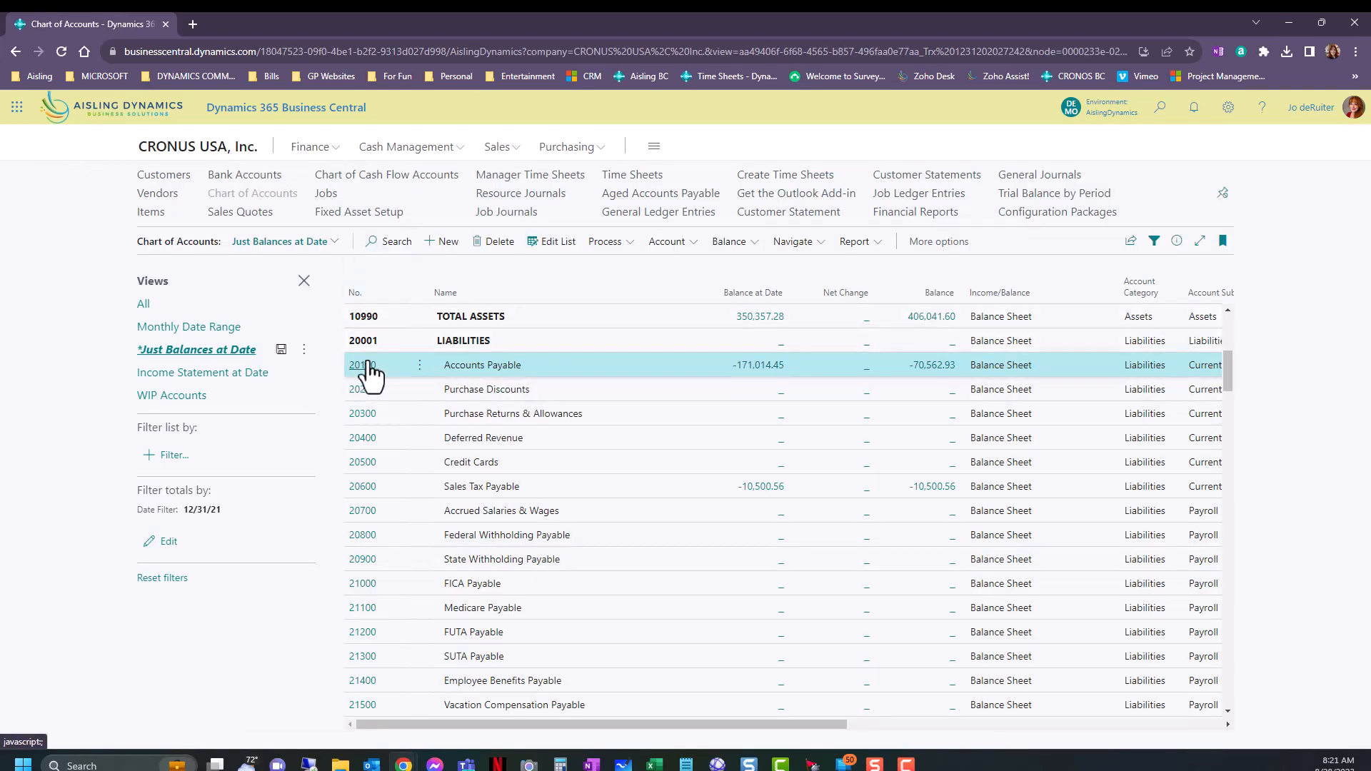
click(369, 364)
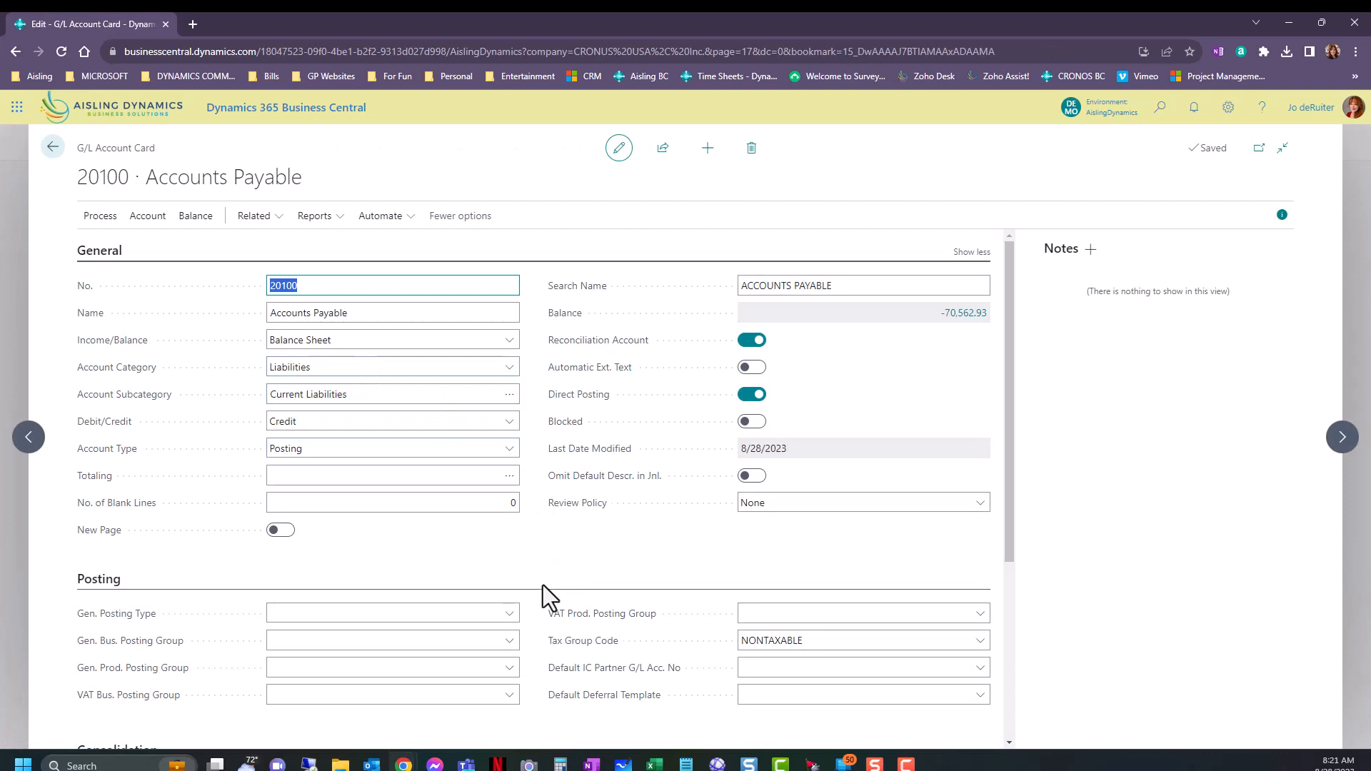
mouse_move(100, 450)
click(52, 147)
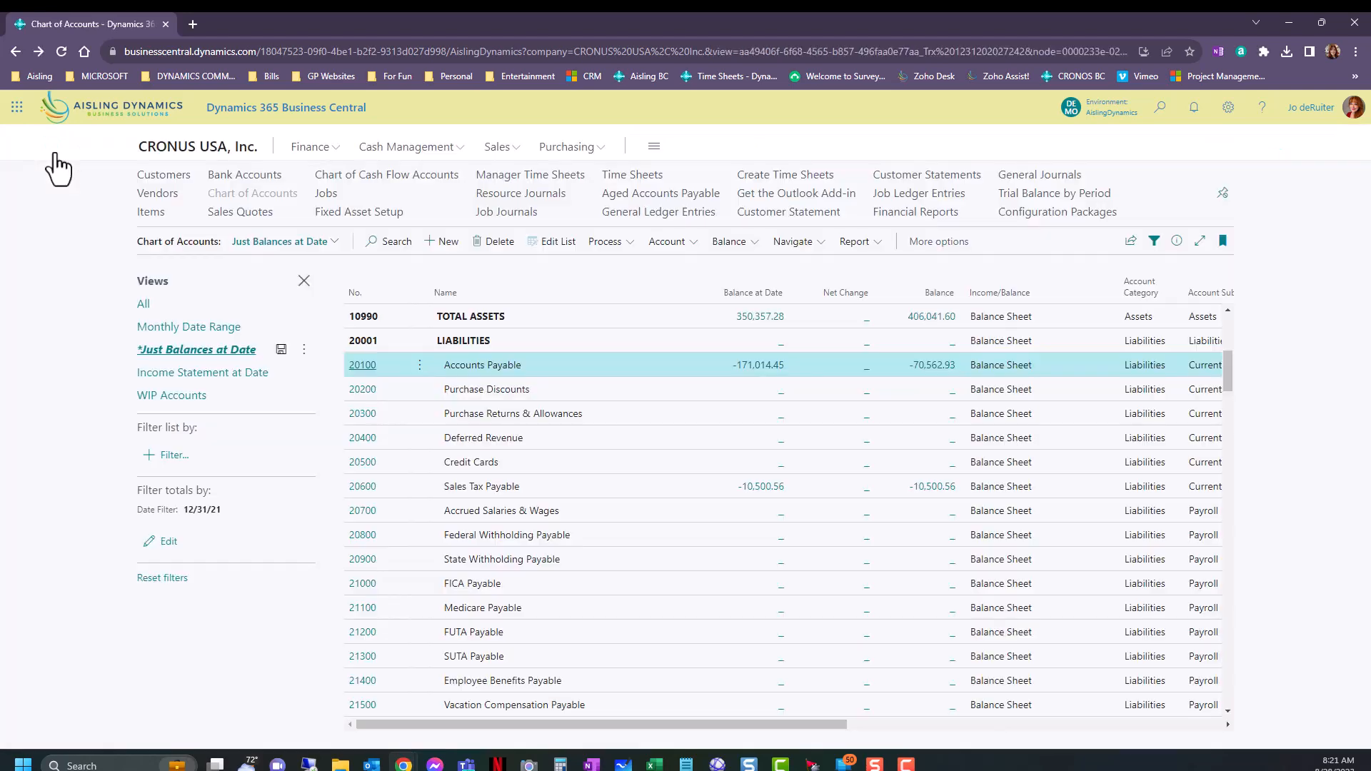
click(314, 149)
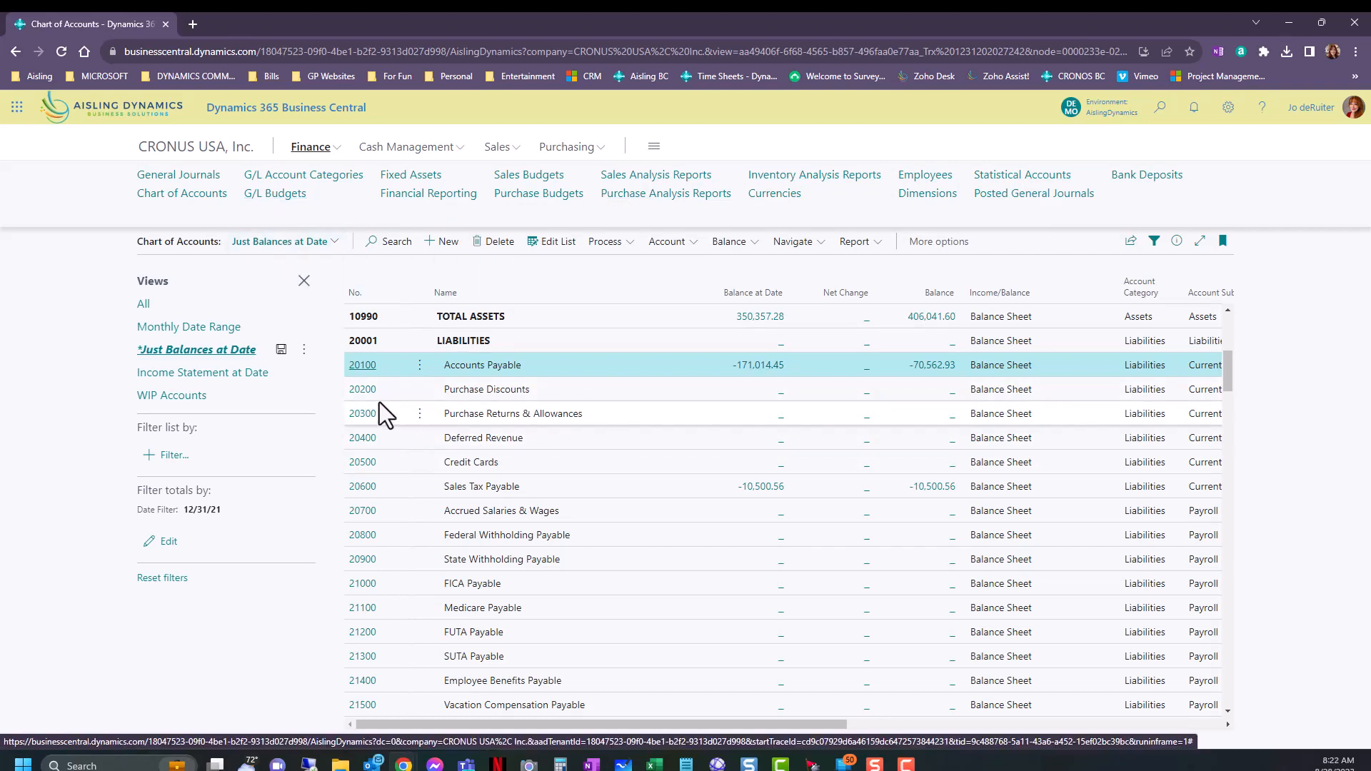
Open the card of account 20100 and review the categories offered for its Account Subcategory.
click(362, 365)
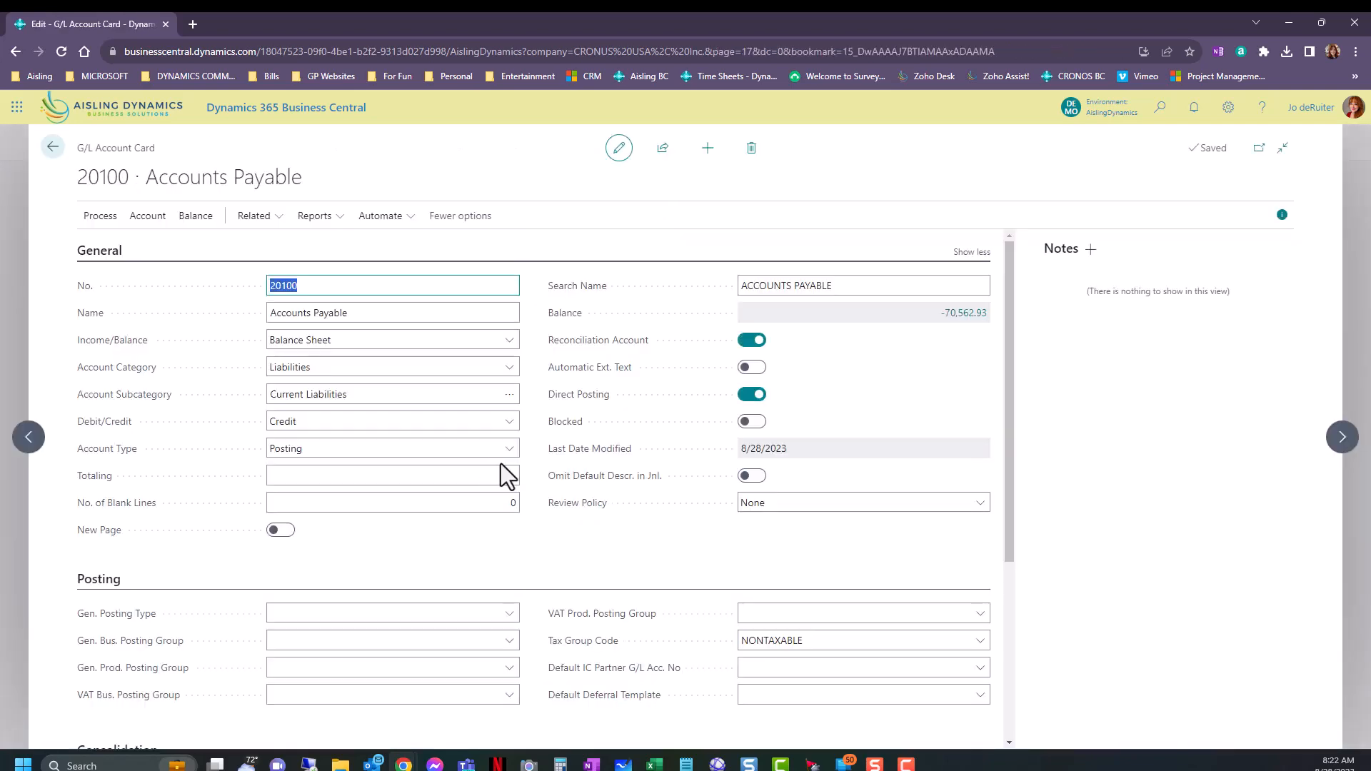
click(508, 395)
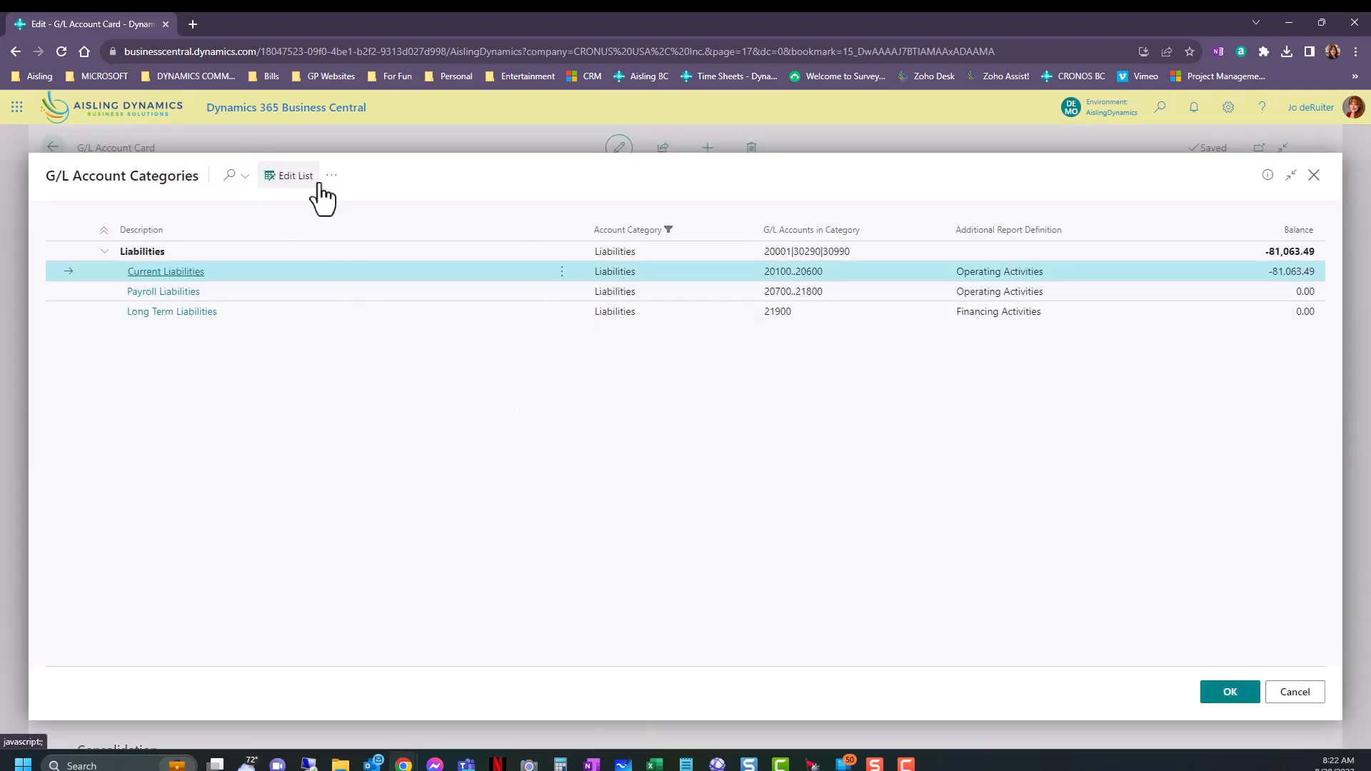
click(1314, 175)
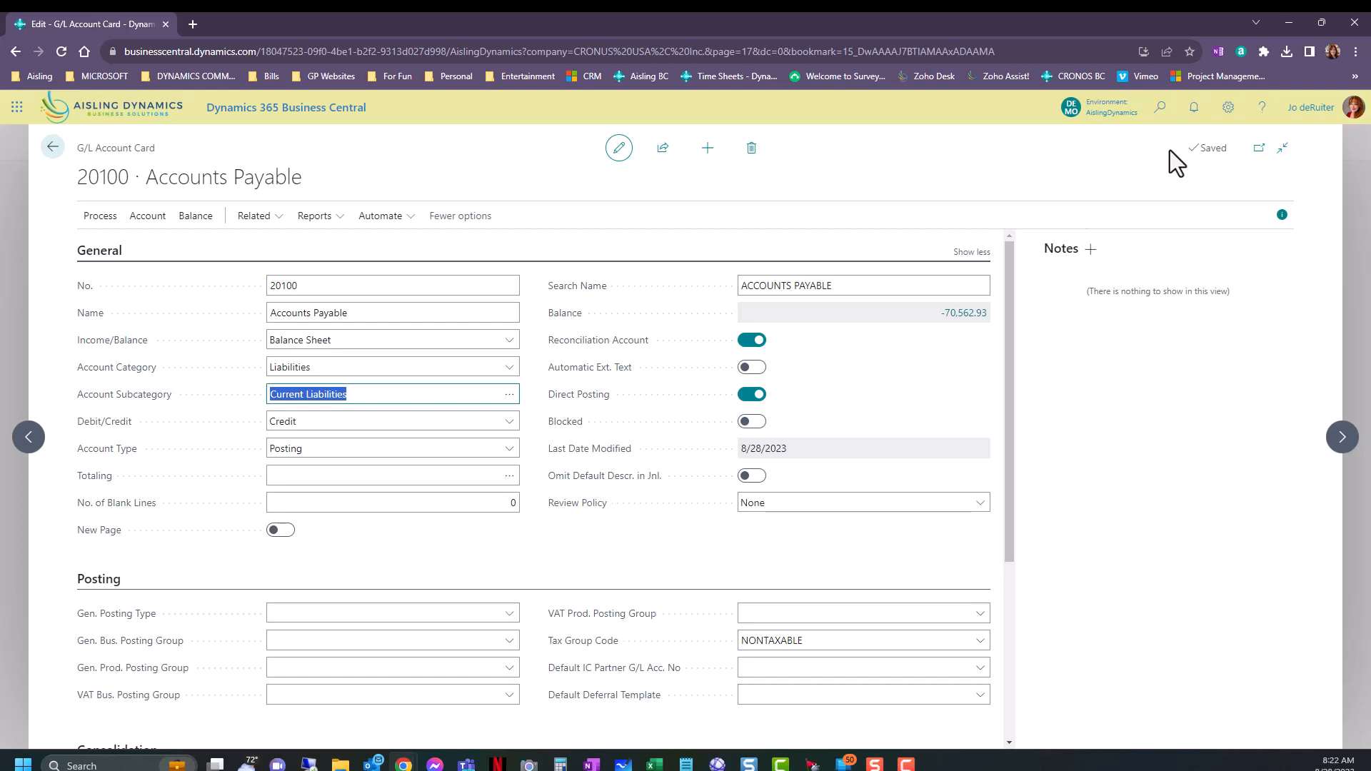
Search for "g/l cate" and open the G/L Account Categories page.
click(1164, 114)
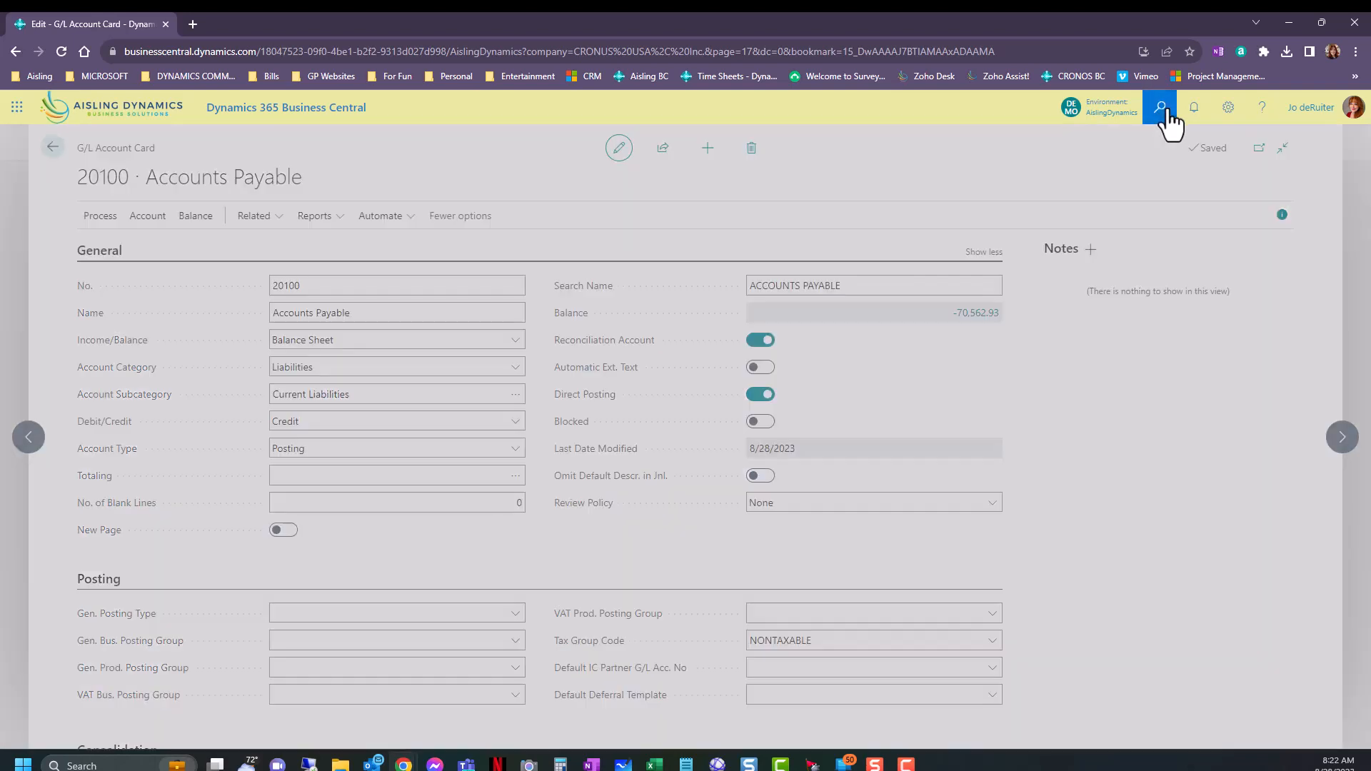
text(g/l cate)
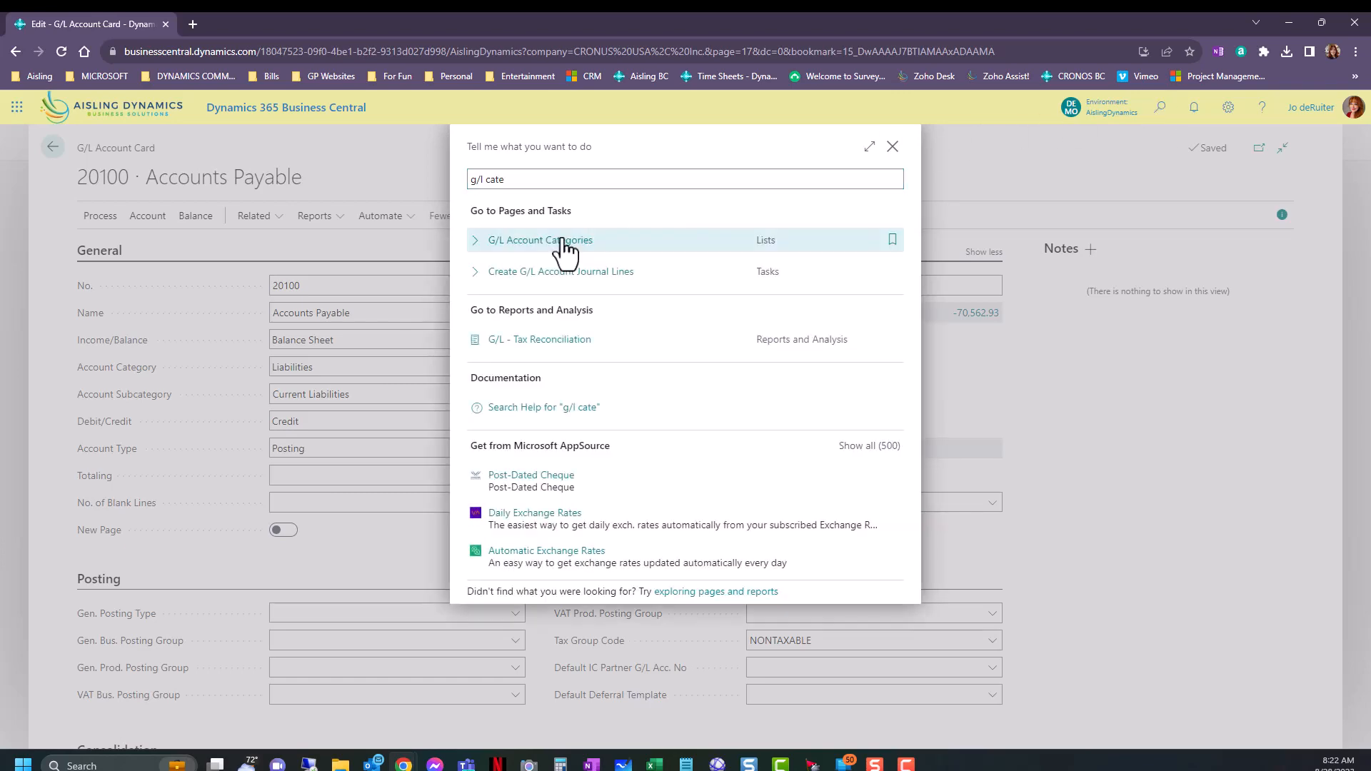
click(563, 242)
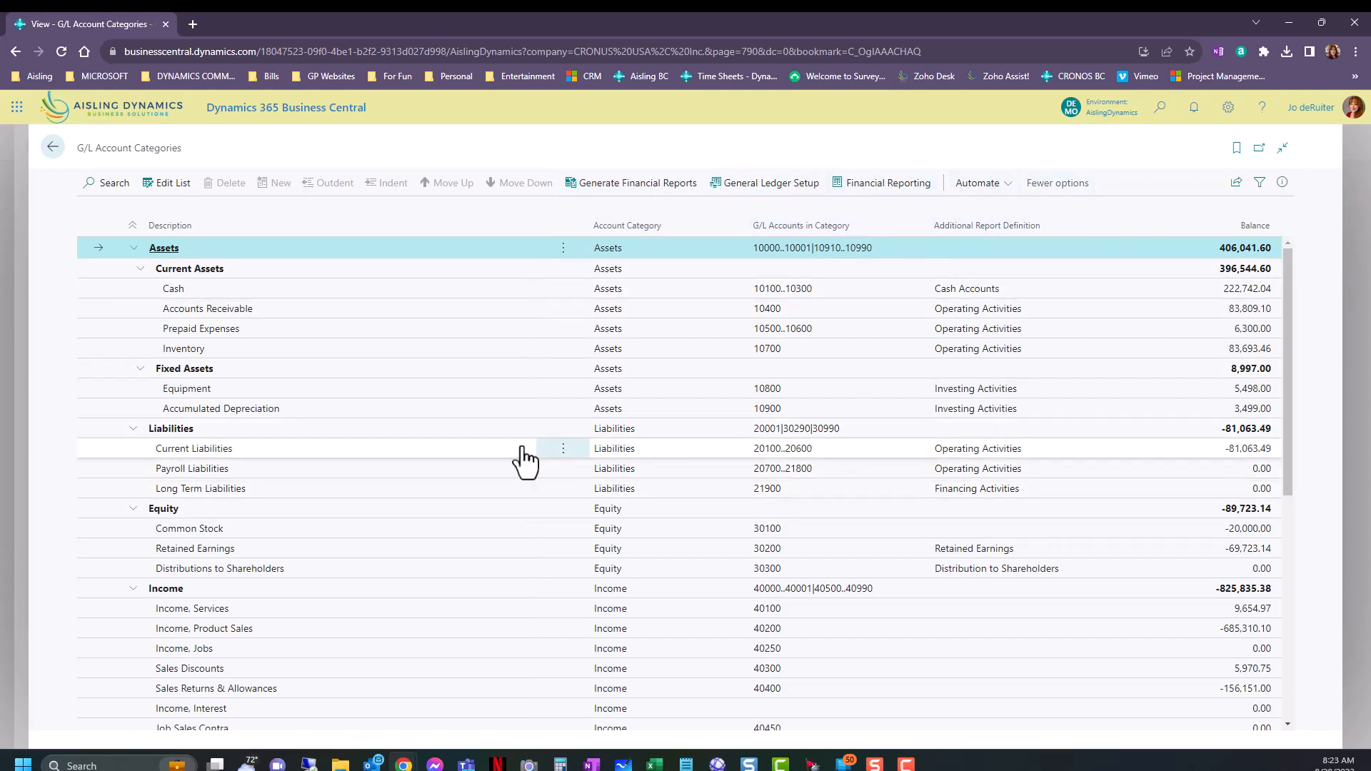
Make the category list editable and add an asset category named "Current Asst" directly below Accounts Receivable.
click(166, 188)
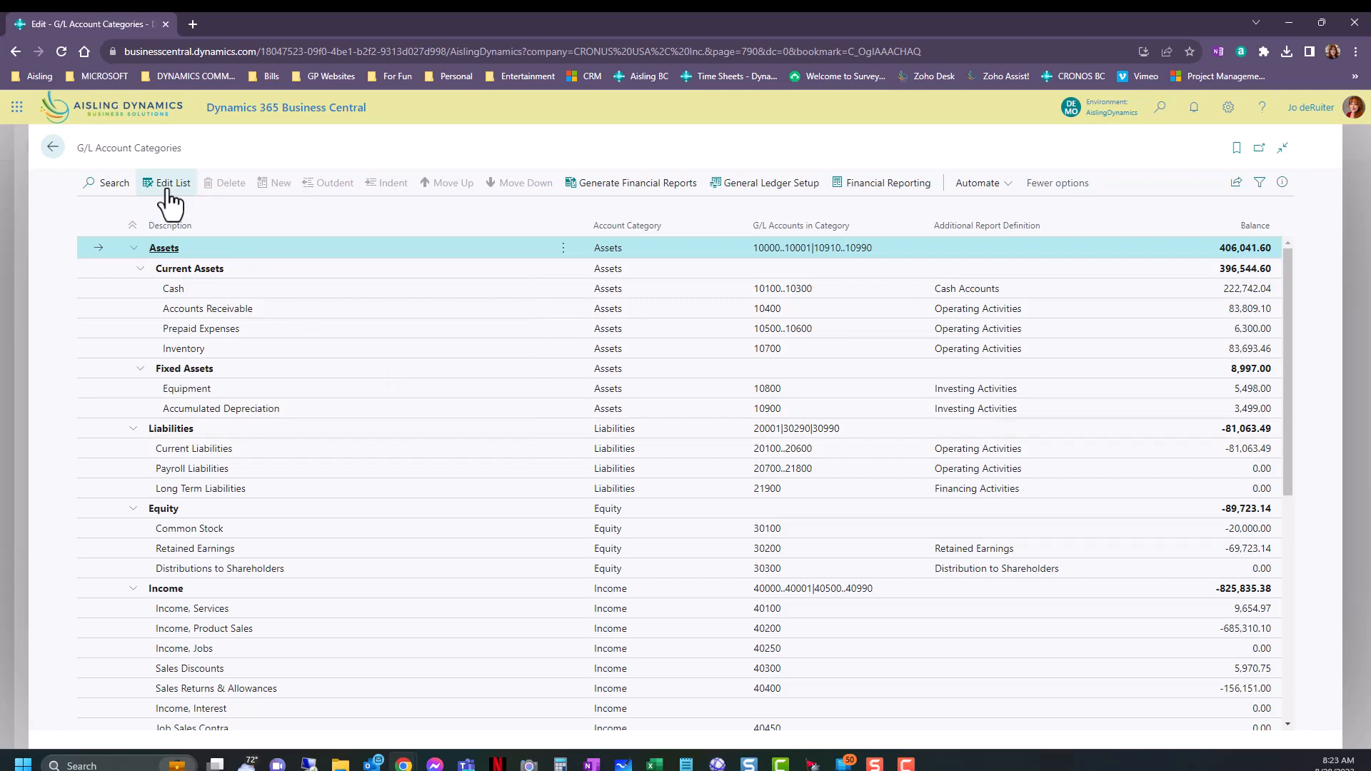
click(564, 308)
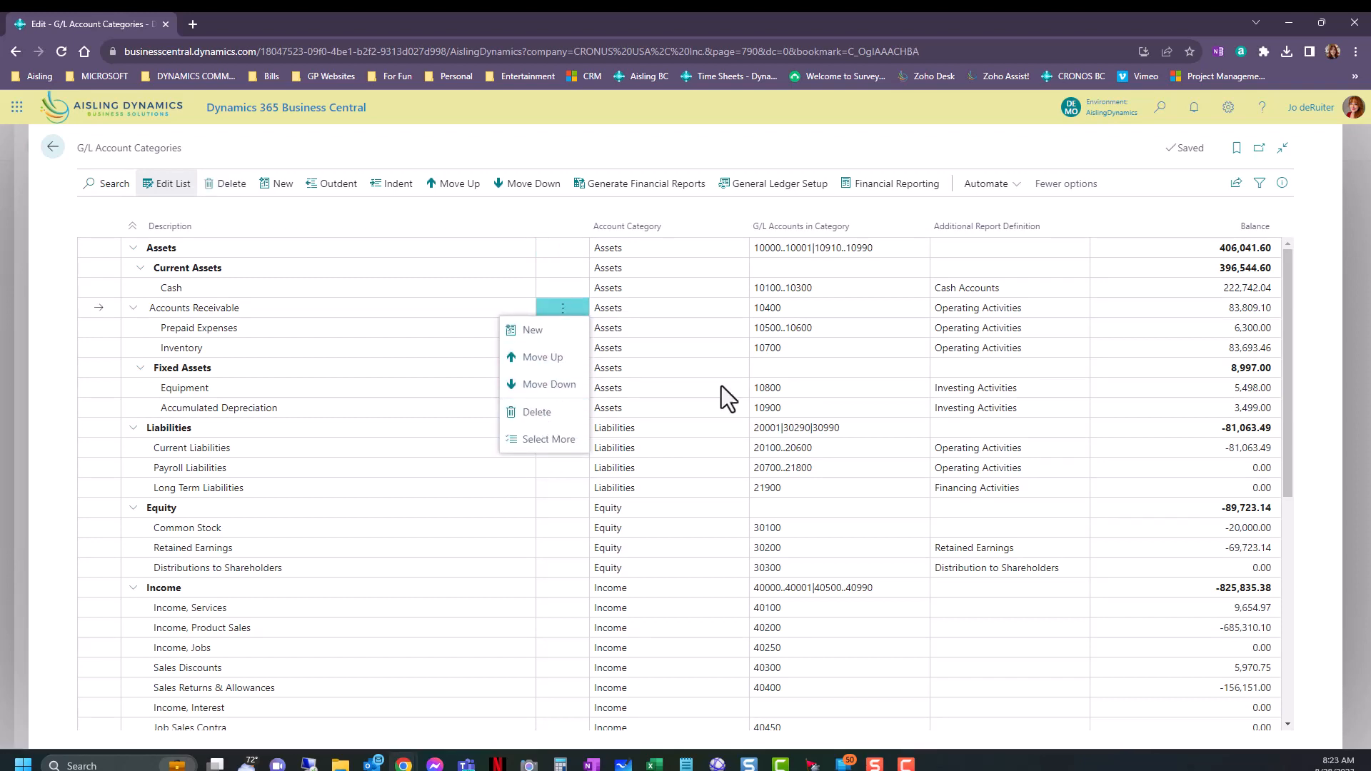
click(505, 225)
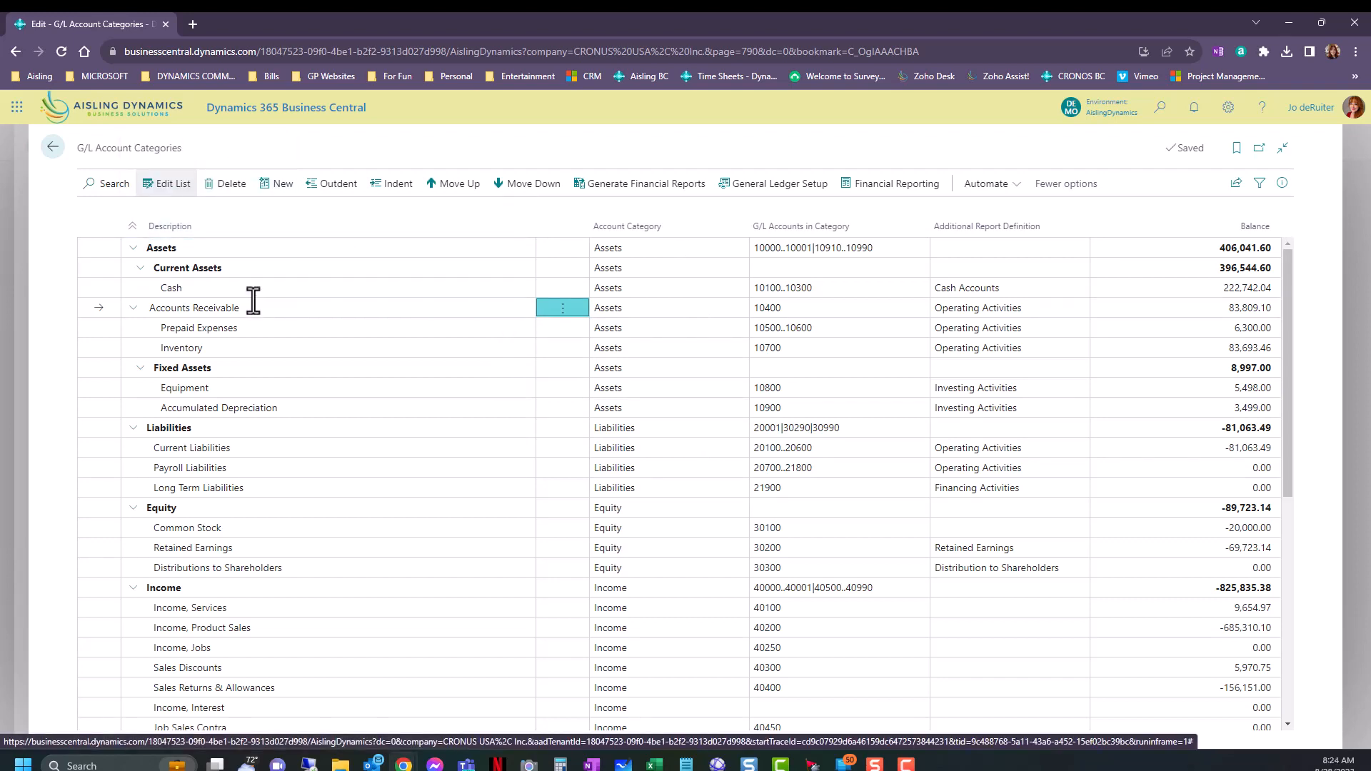
click(276, 185)
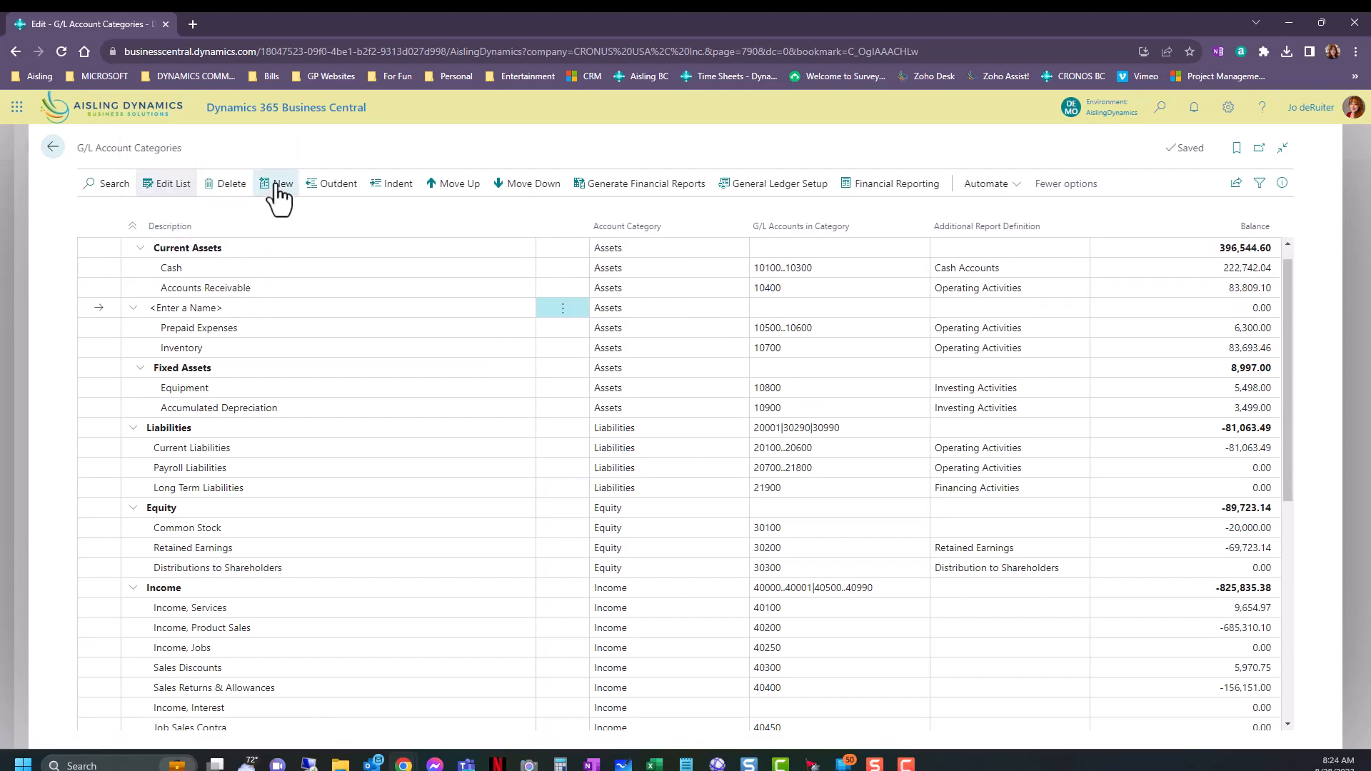
click(311, 315)
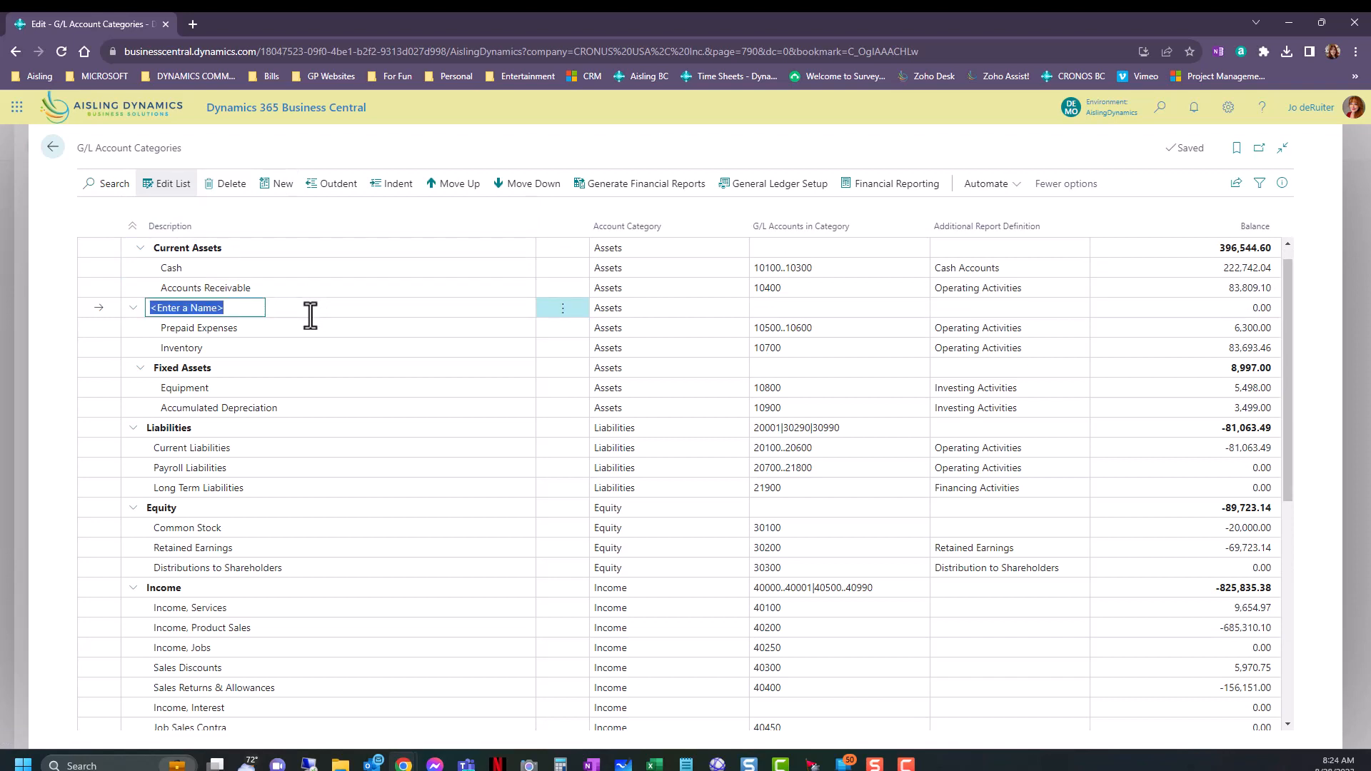
text(Current )
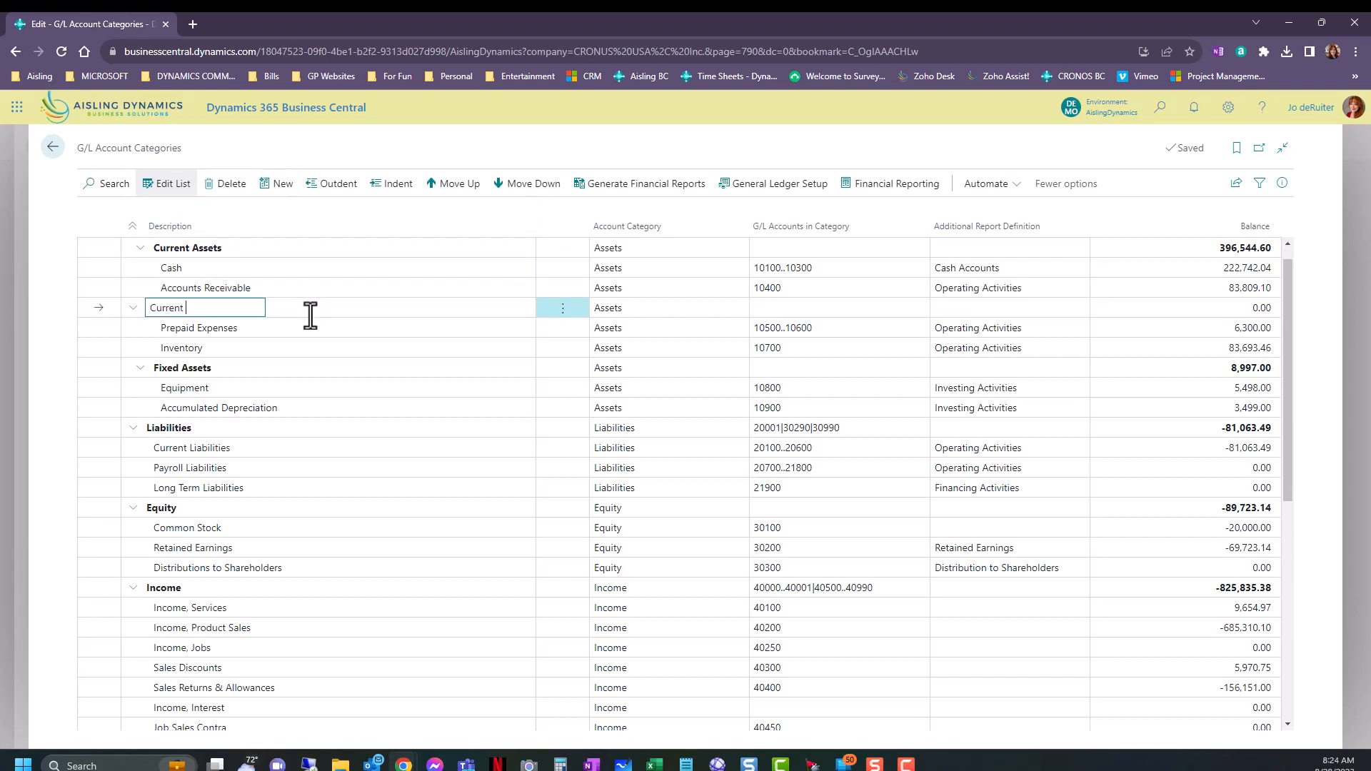
text(Asst)
key(Tab)
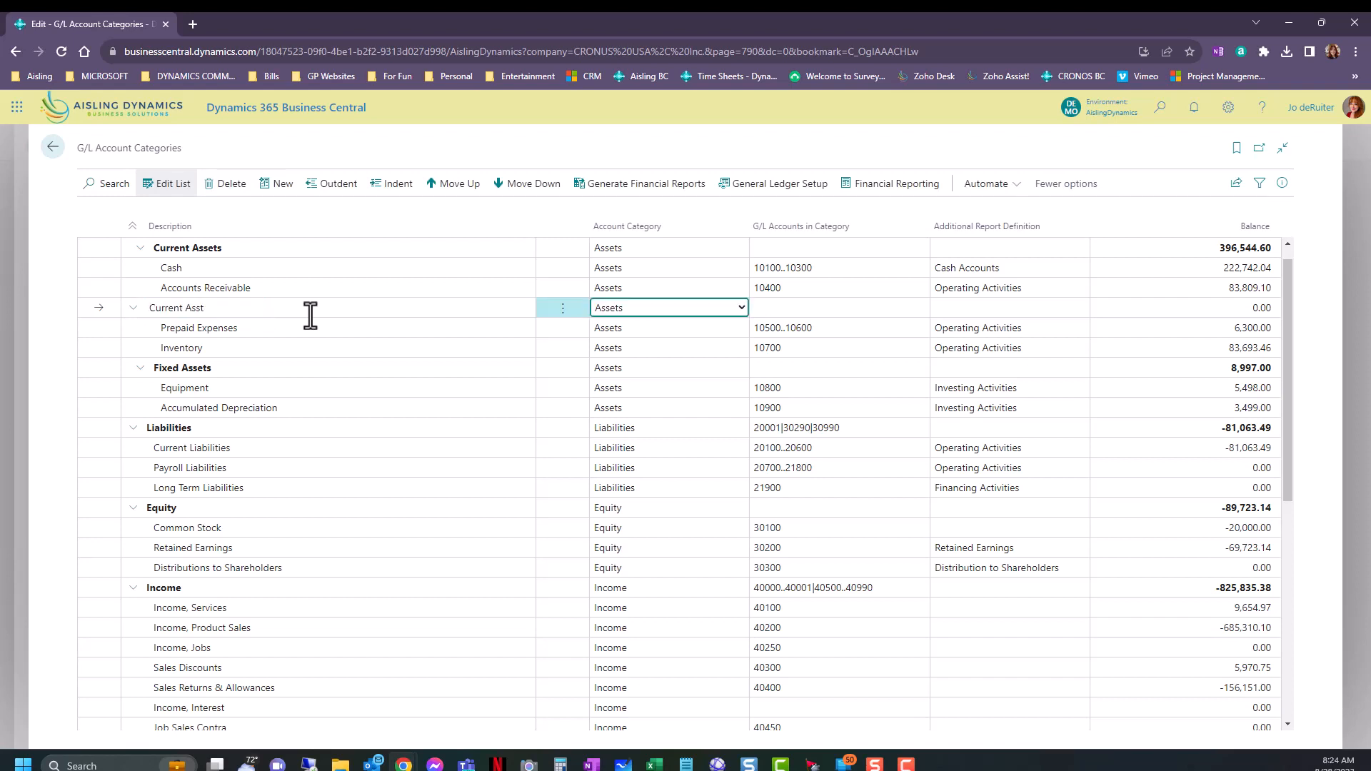
Indent the Current Asst category under Accounts Receivable, and outdent it again.
click(246, 312)
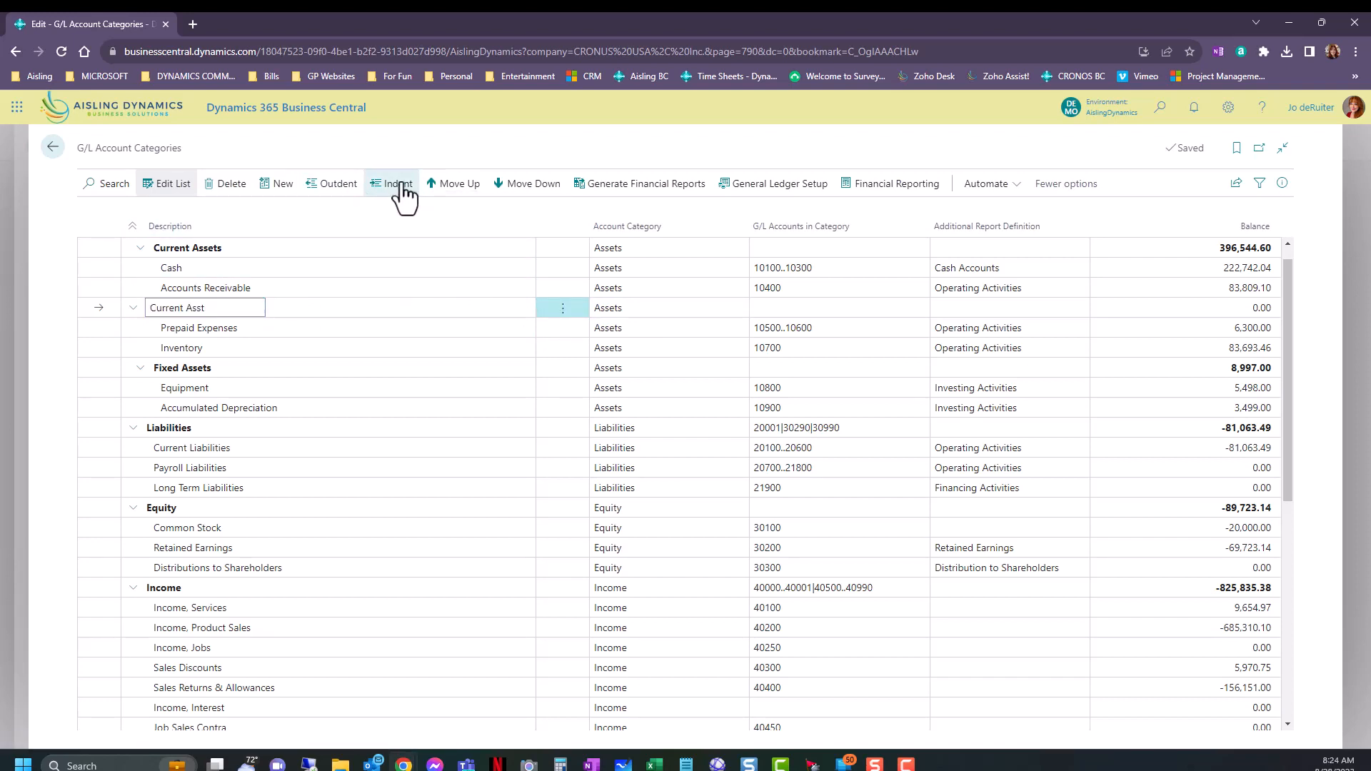
click(400, 187)
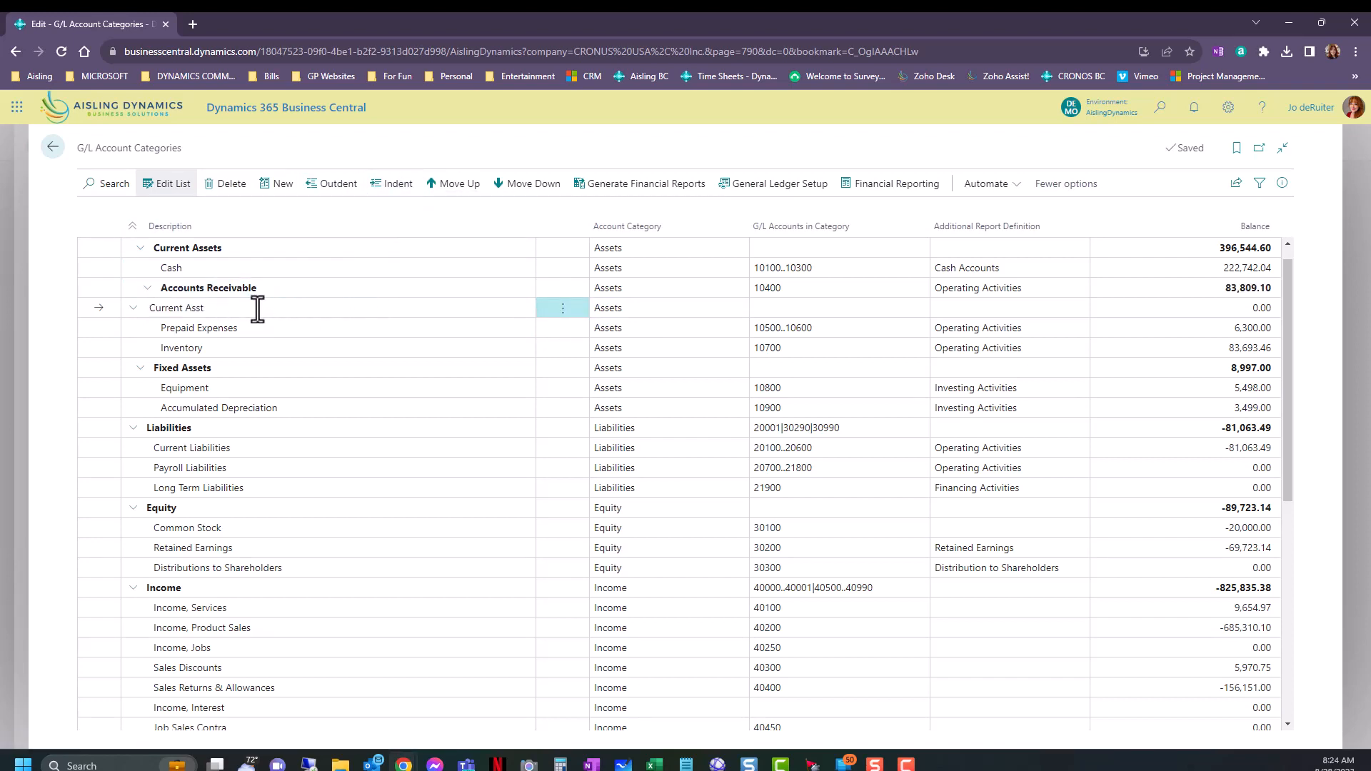
click(300, 344)
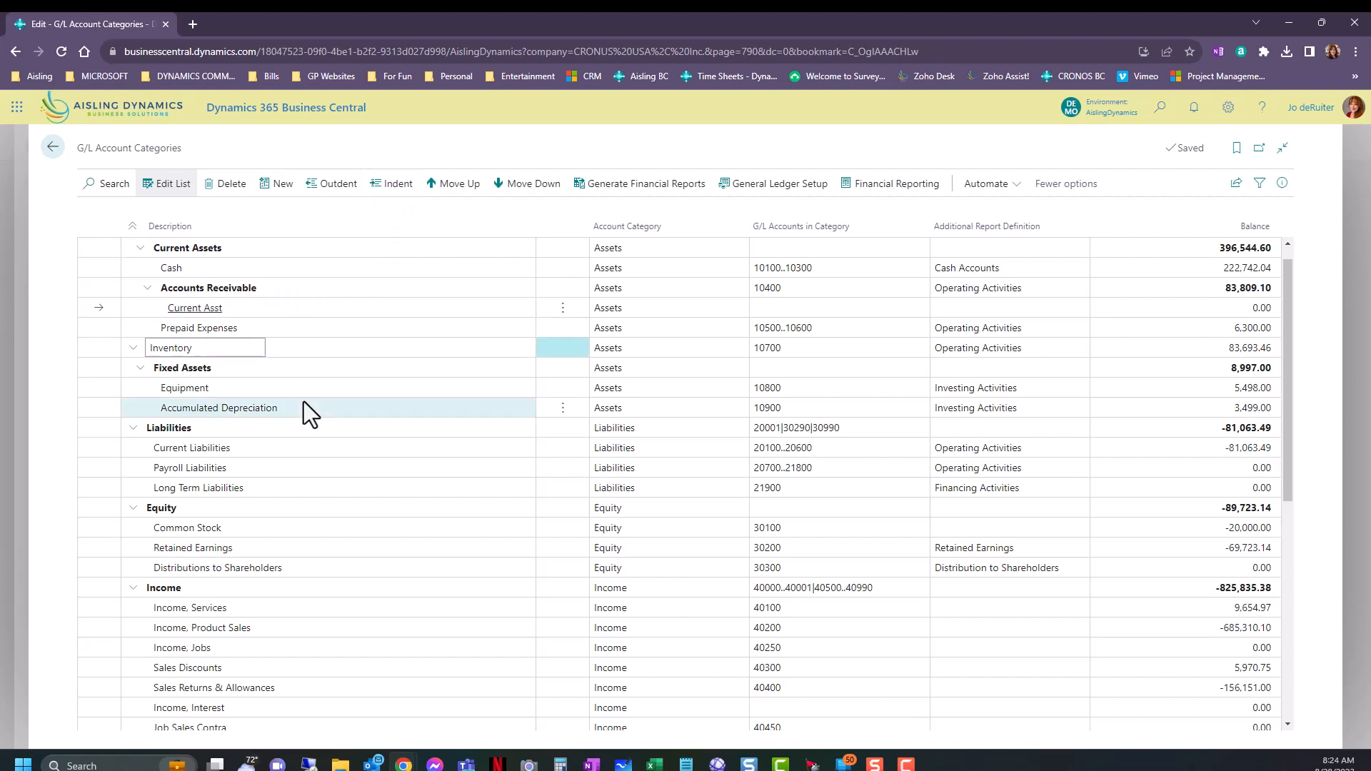
click(297, 310)
click(330, 184)
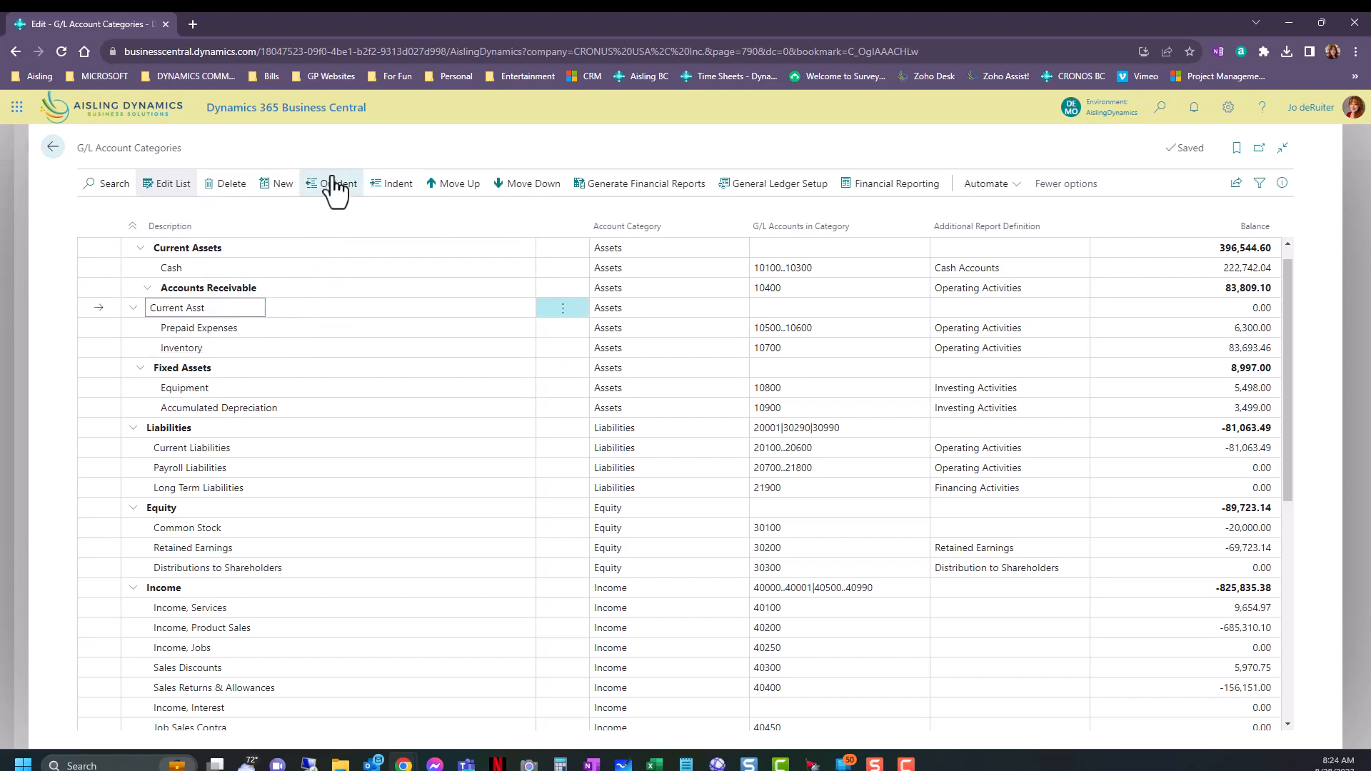
Review the order of the G/L account categories, from Current Asst and its neighbours through the expense categories.
click(311, 340)
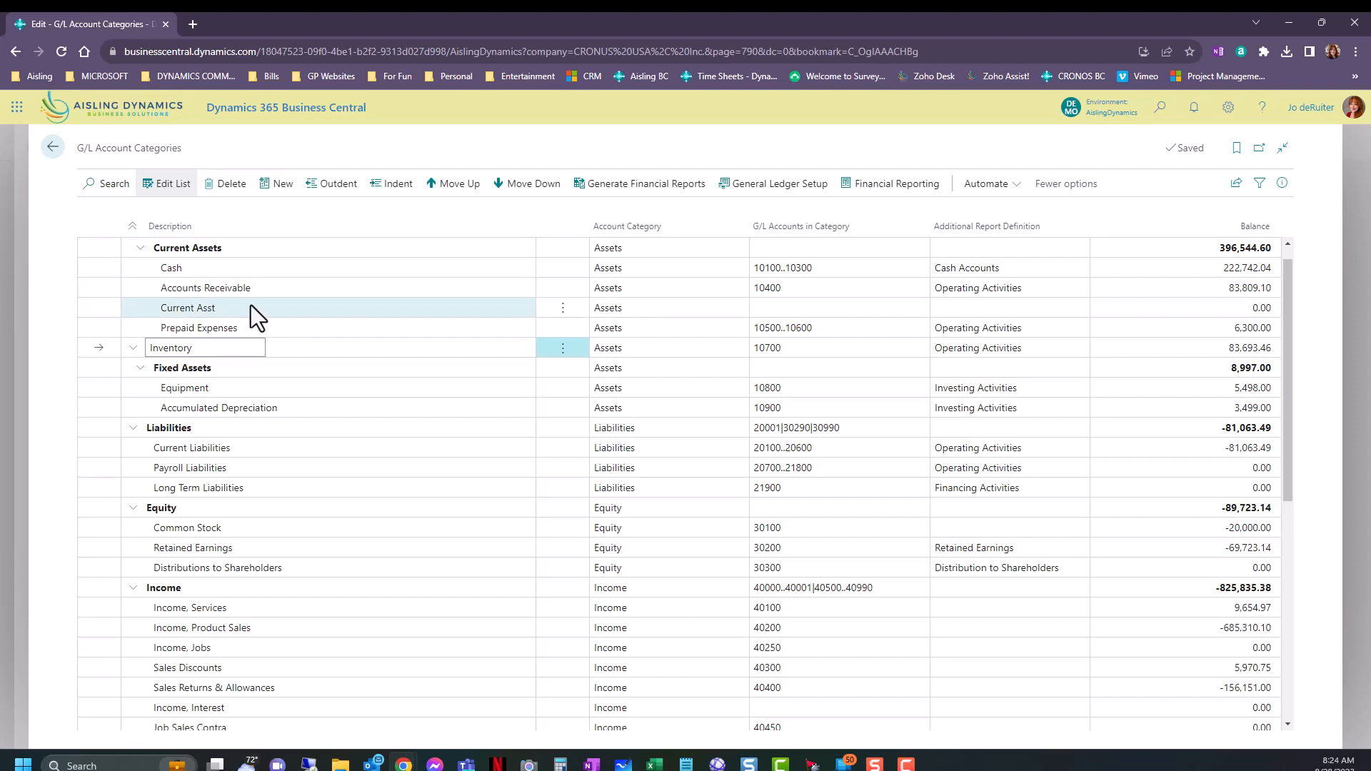
click(293, 309)
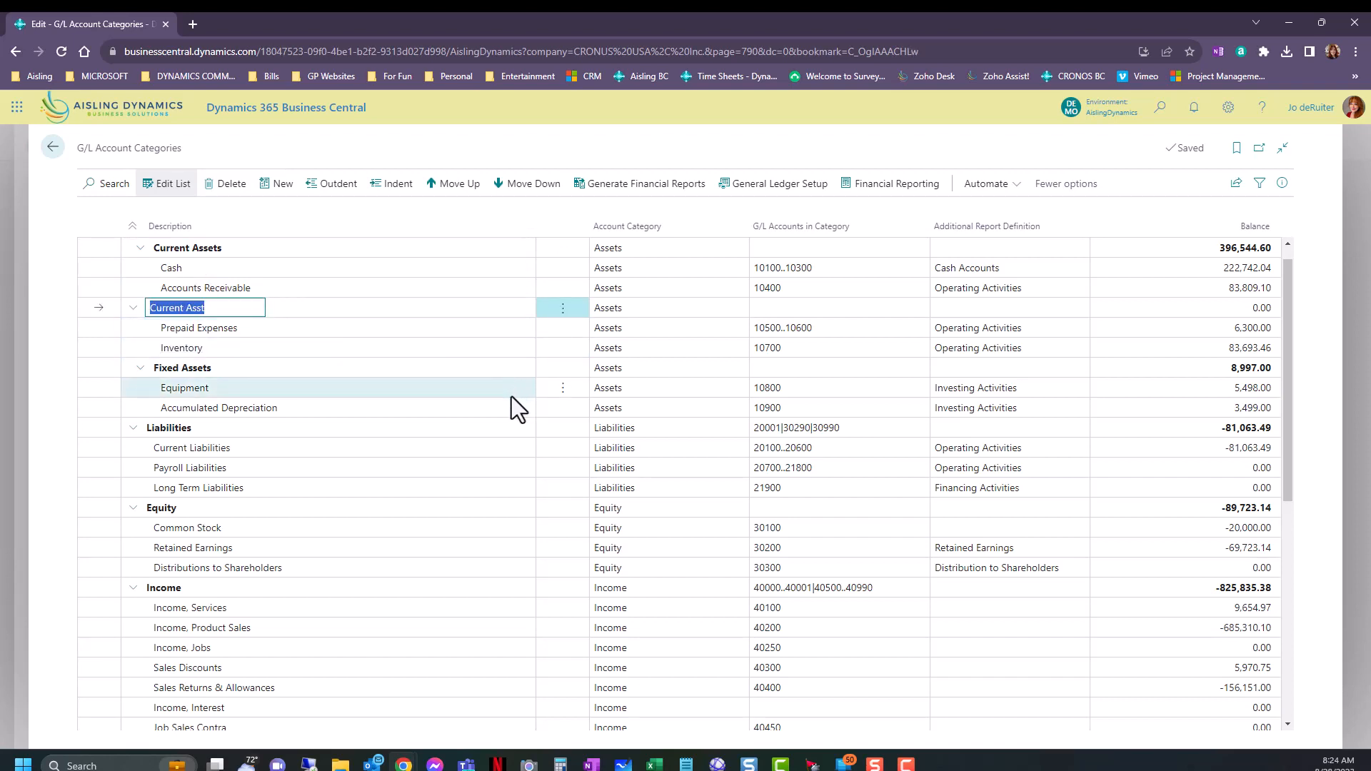
click(437, 192)
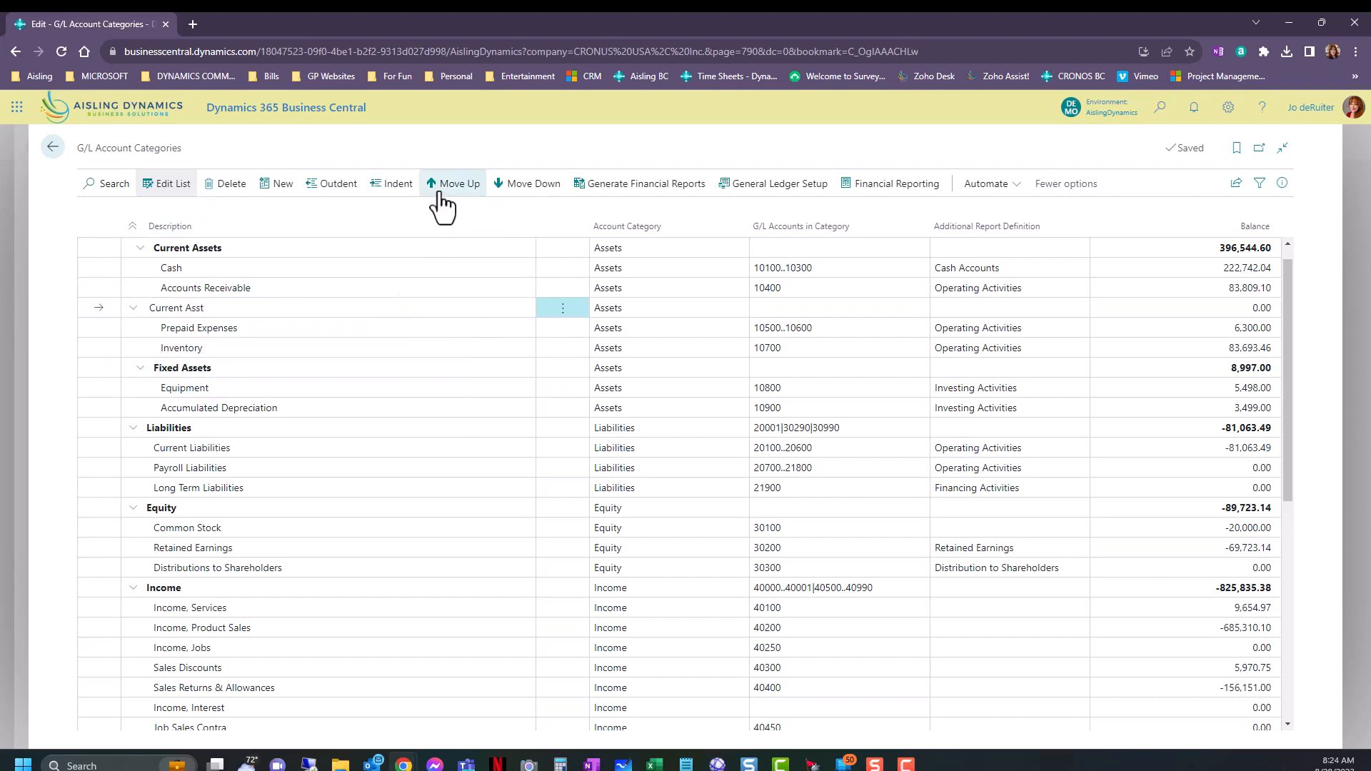
click(504, 189)
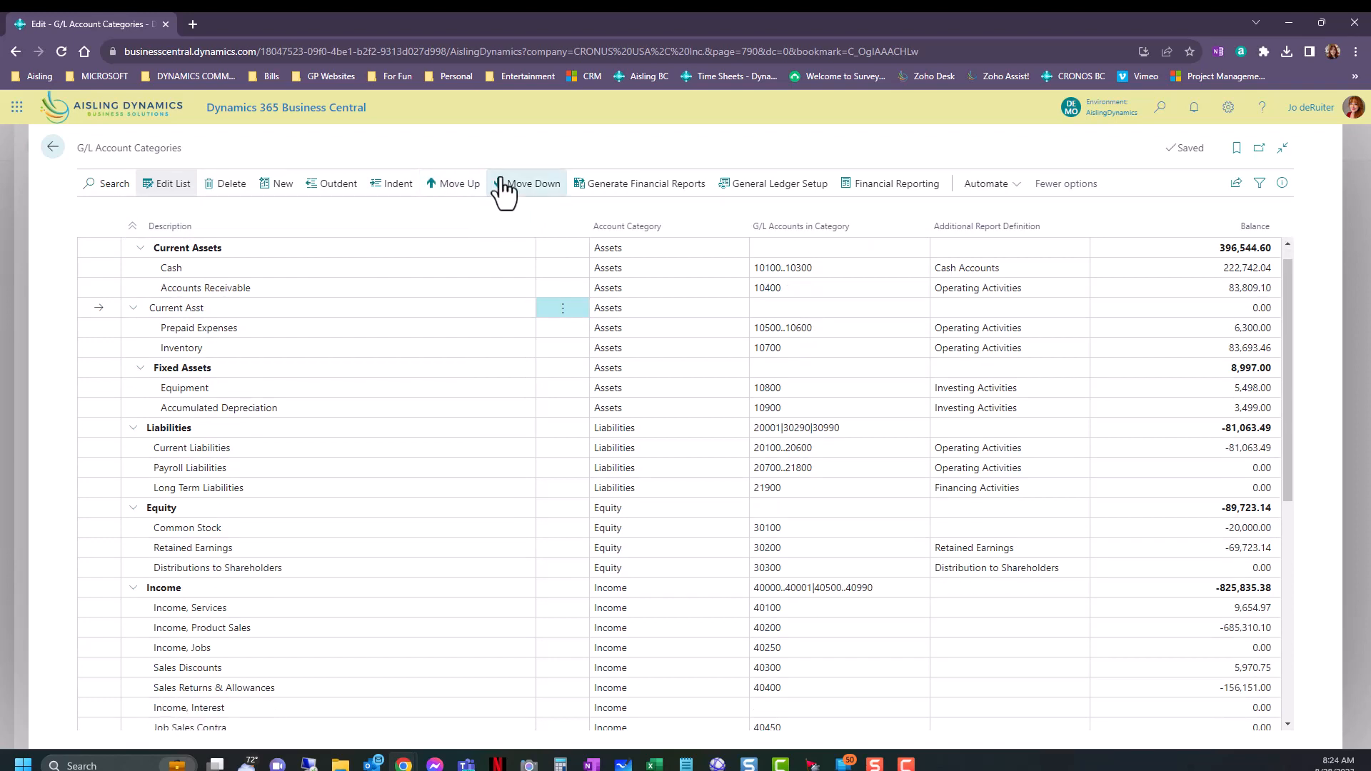
click(333, 292)
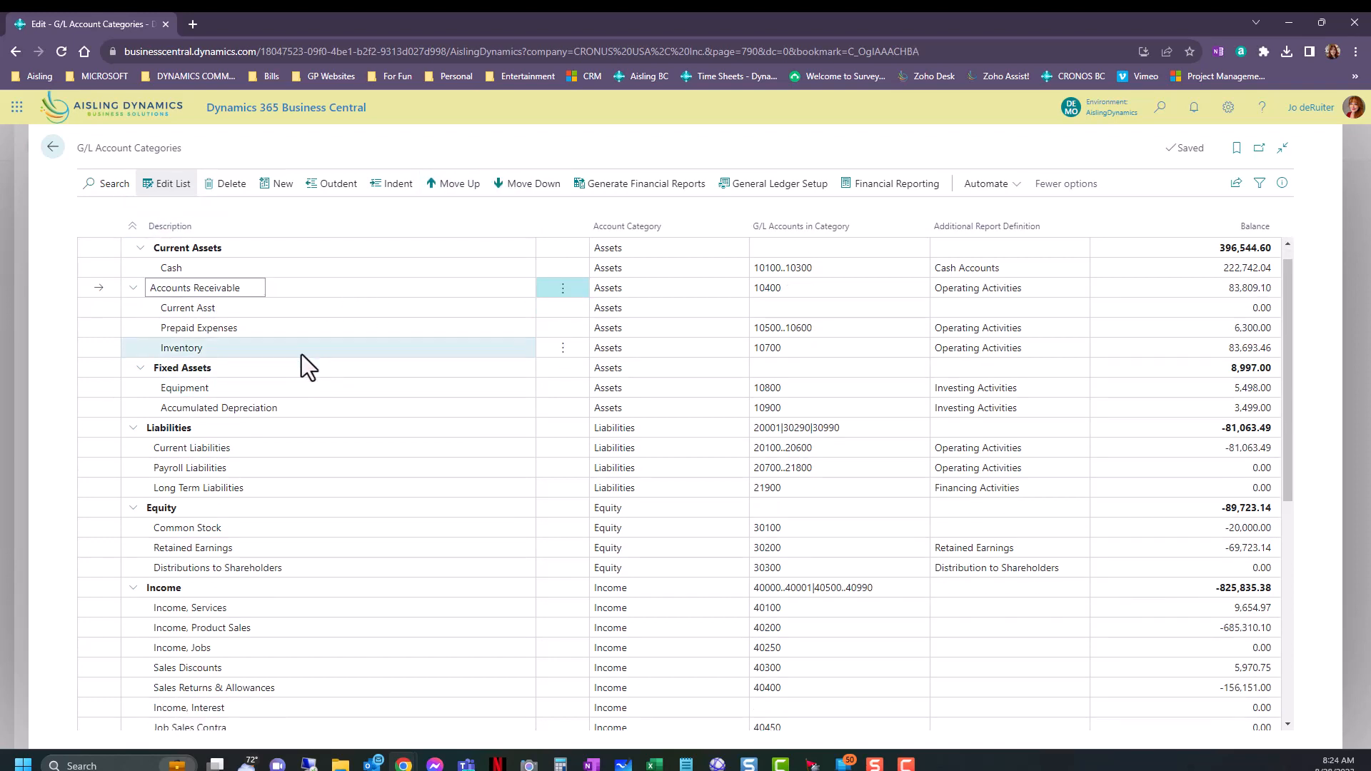
click(310, 391)
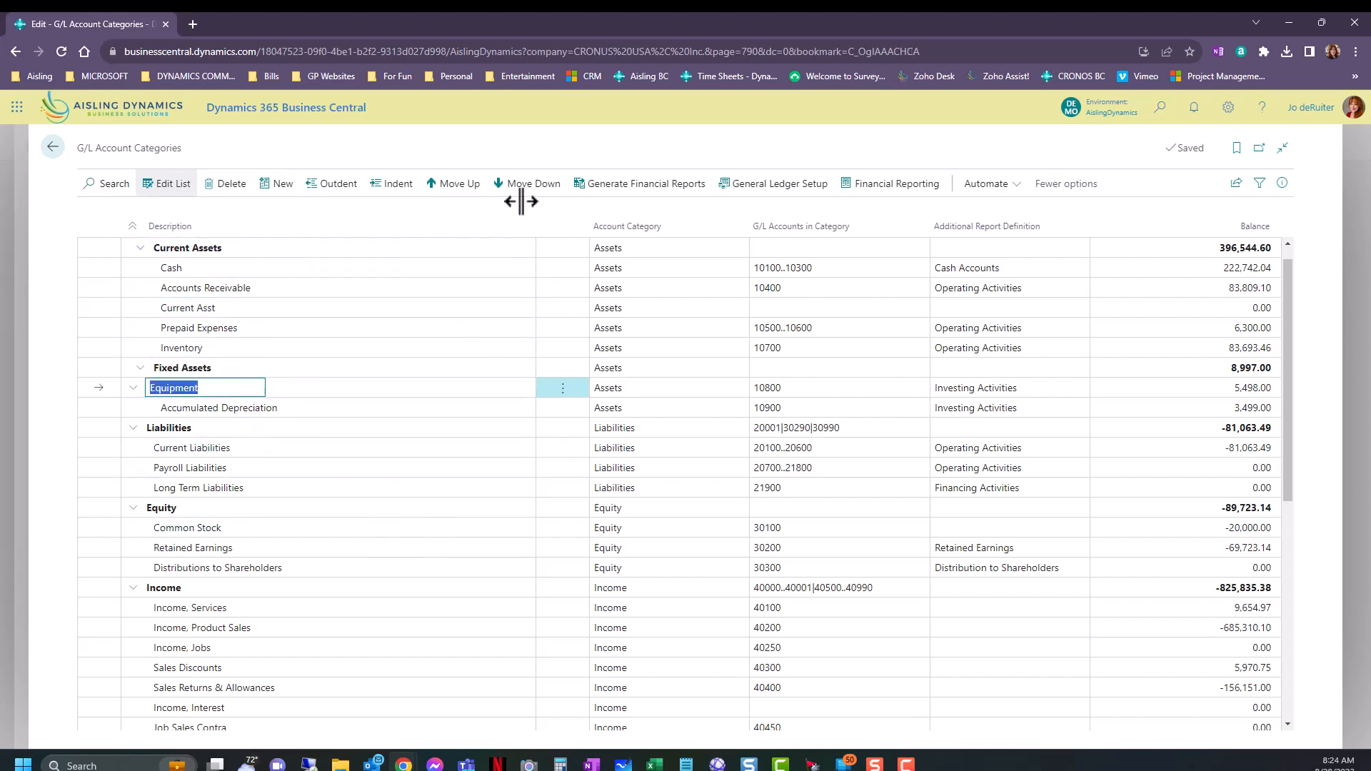
scroll(455, 460, down, 6)
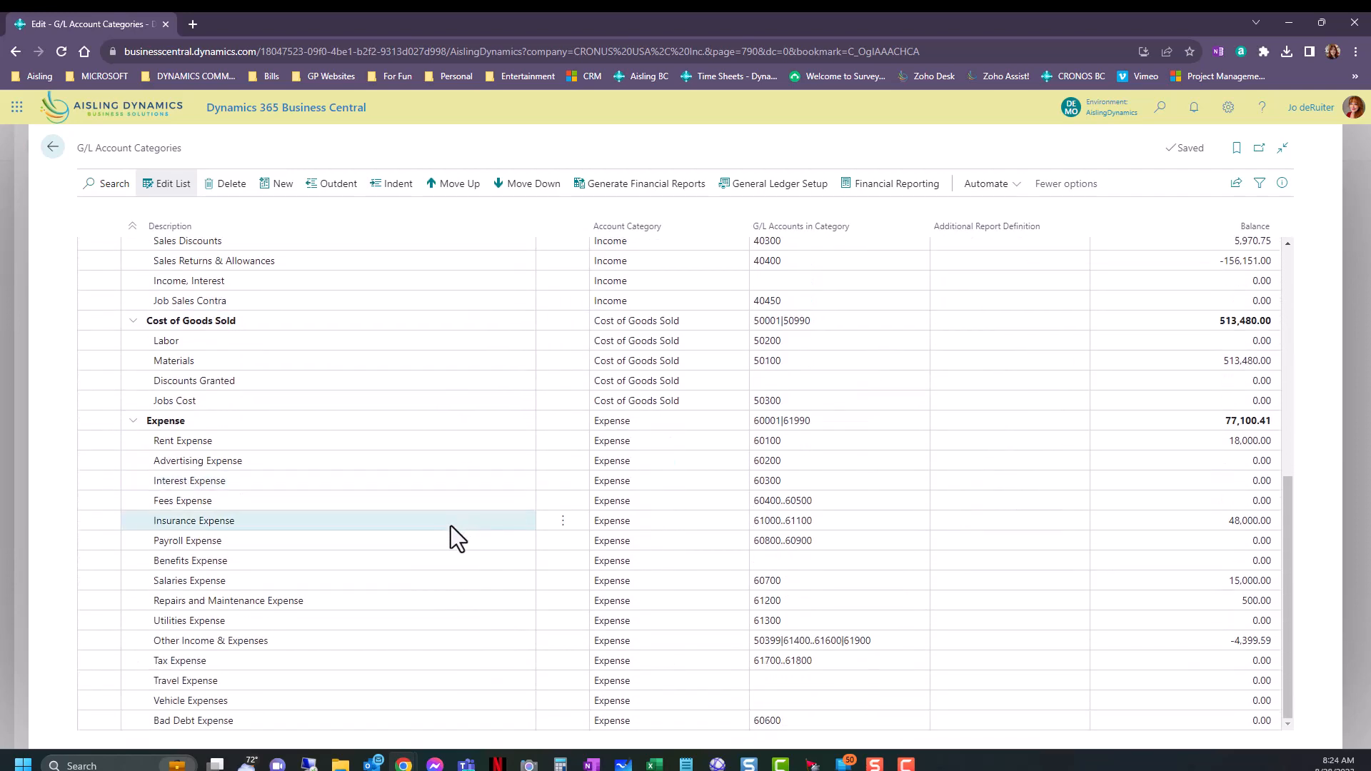
scroll(452, 528, up, 6)
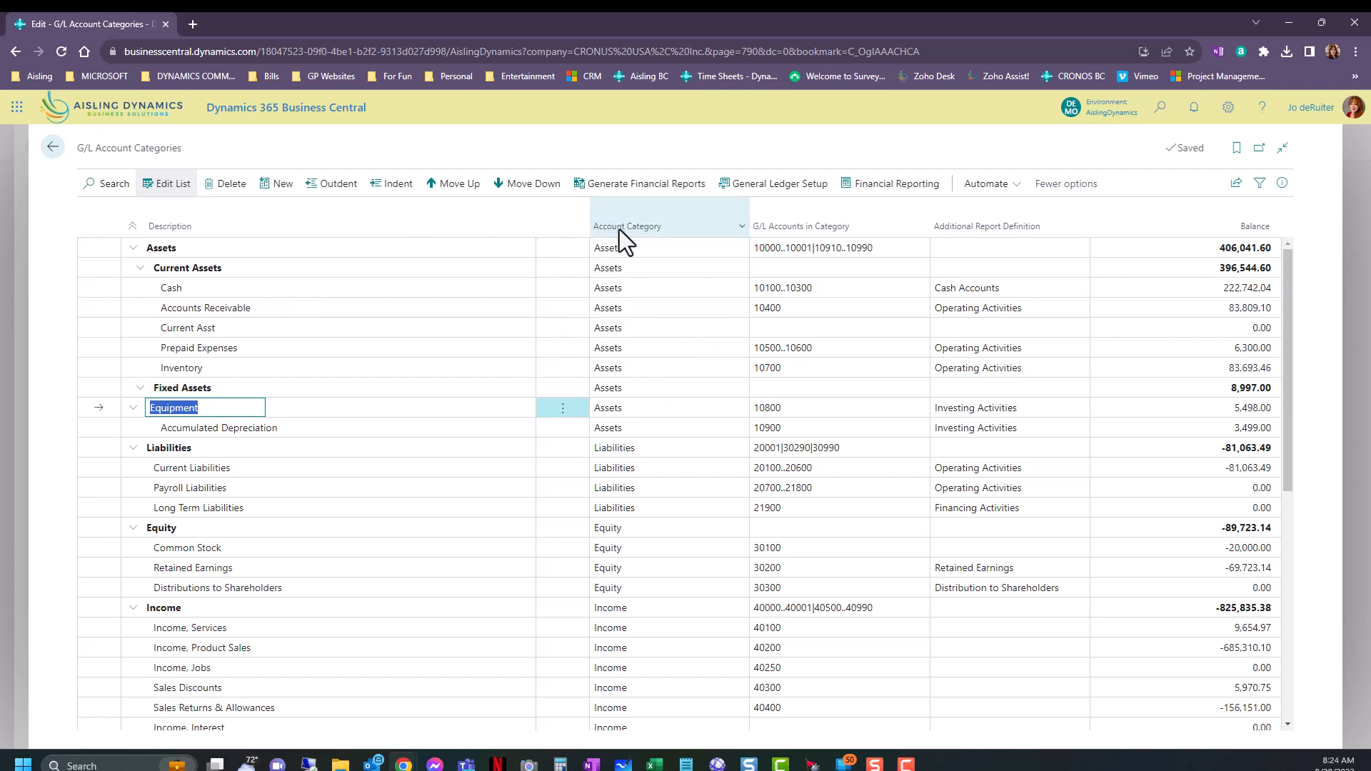
Examine the Account Category options on the Assets row and the filter options of the Additional Report Definition column.
click(627, 250)
click(629, 250)
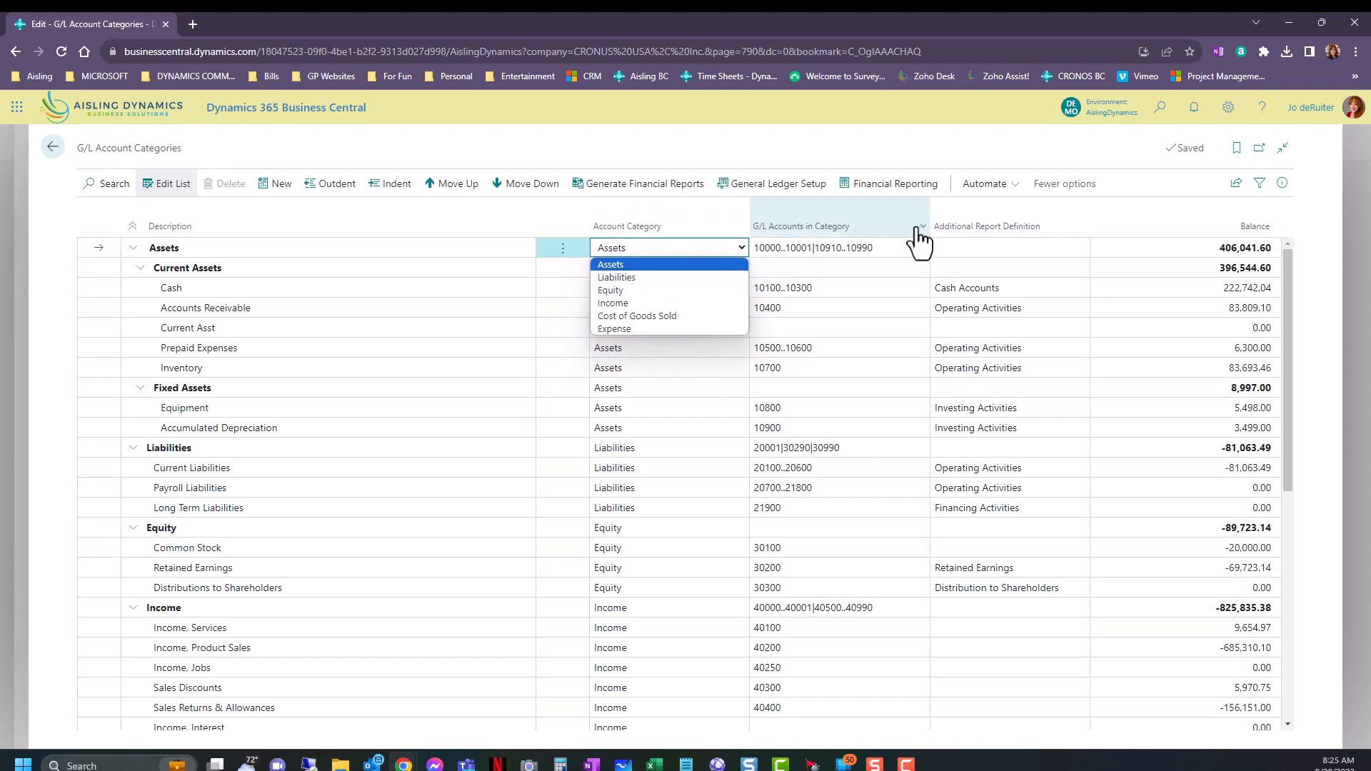
click(974, 202)
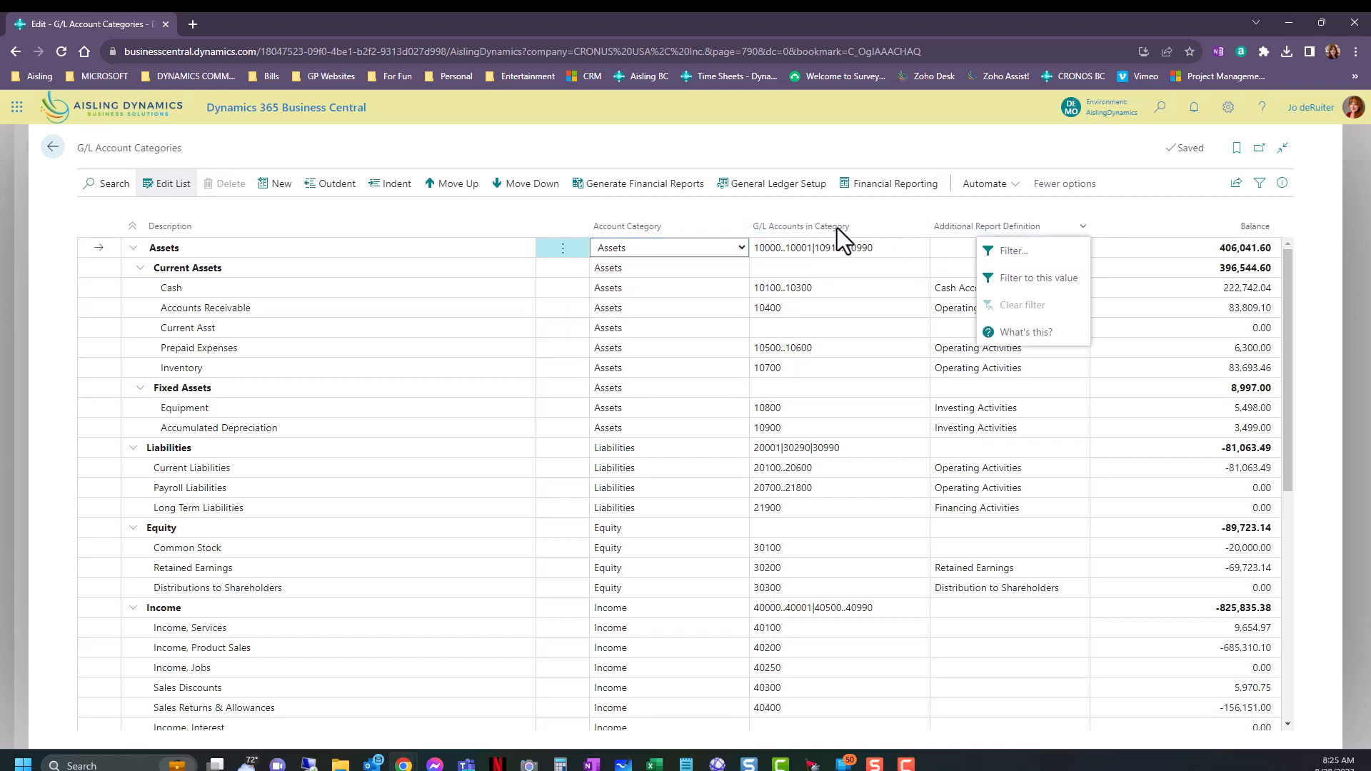
click(804, 250)
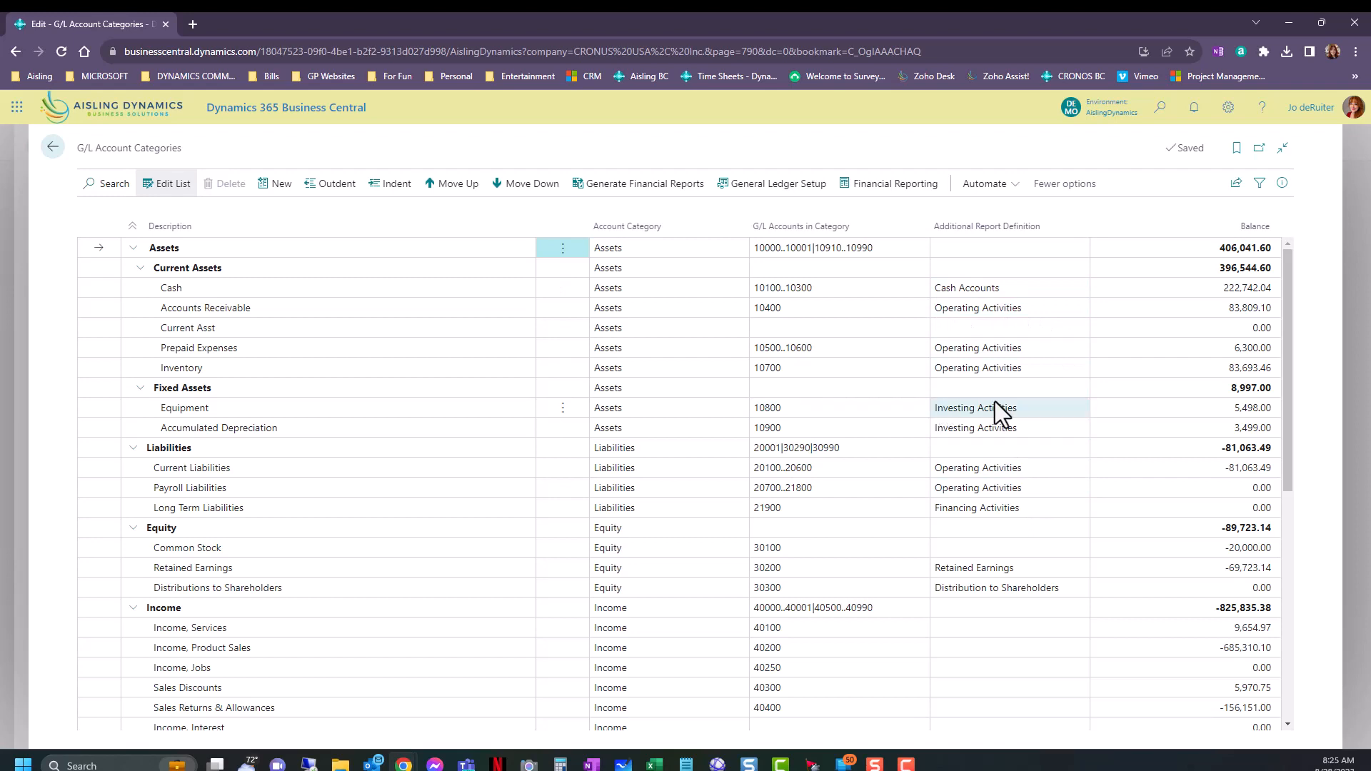
Examine the Additional Report Definition options for the Fixed Assets category without choosing one.
click(1065, 381)
click(1081, 388)
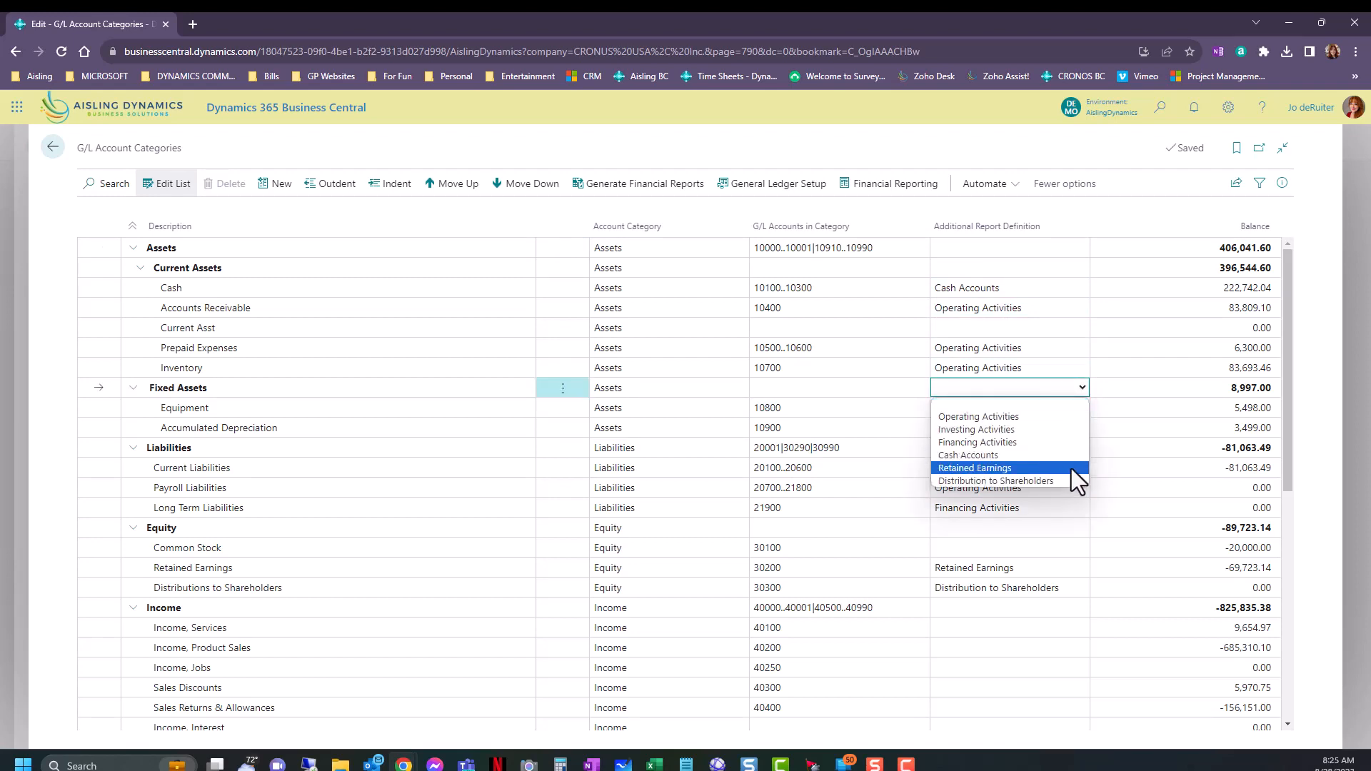
click(1164, 204)
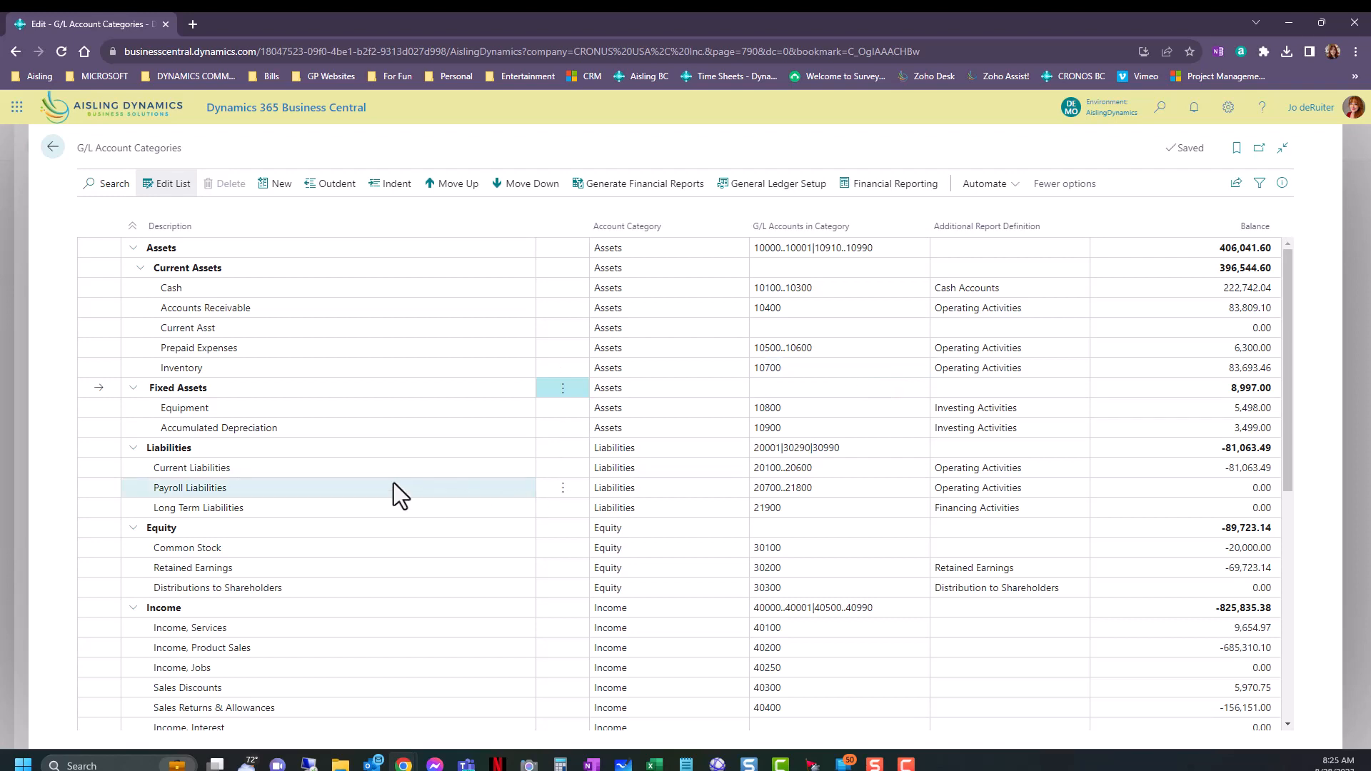
Look through the whole category list and review the G/L account ranges and report definitions assigned to the categories.
scroll(346, 448, down, 1)
scroll(346, 457, down, 5)
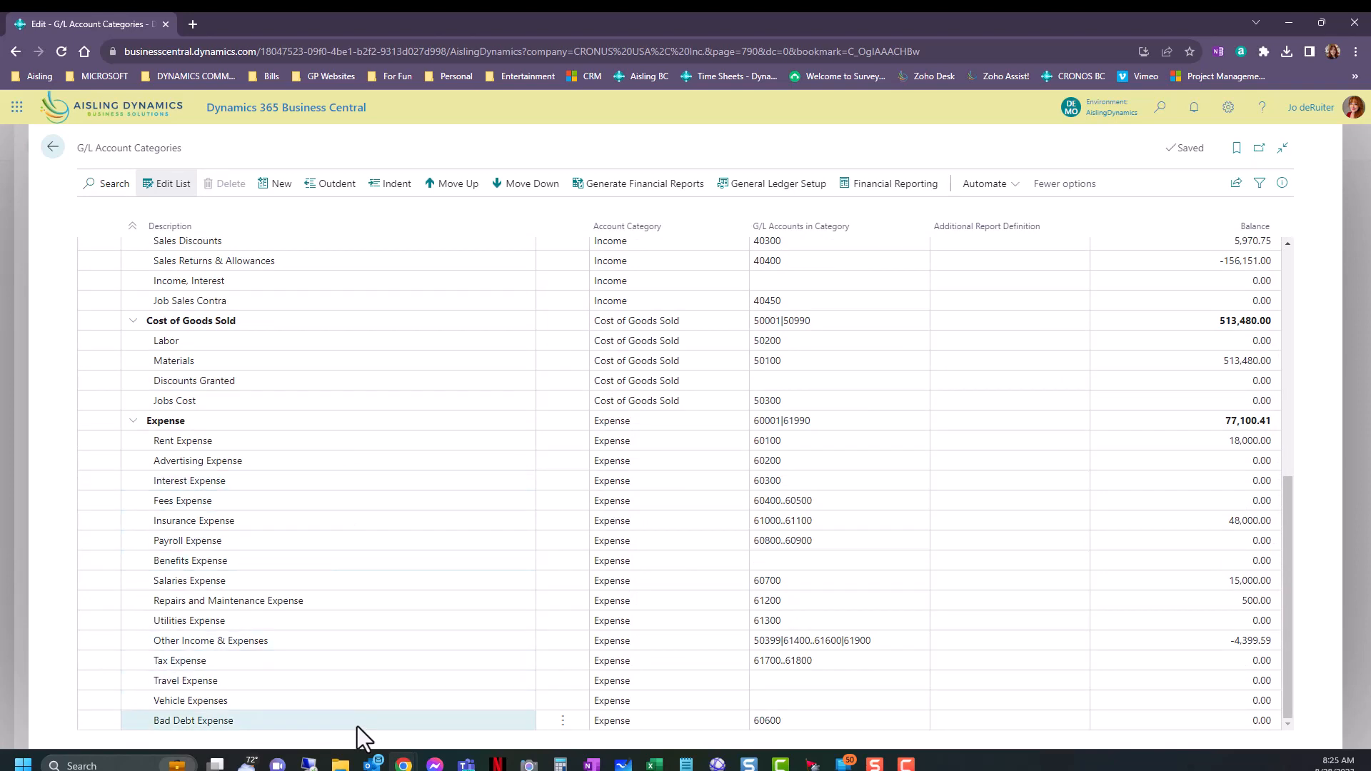
scroll(371, 500, up, 6)
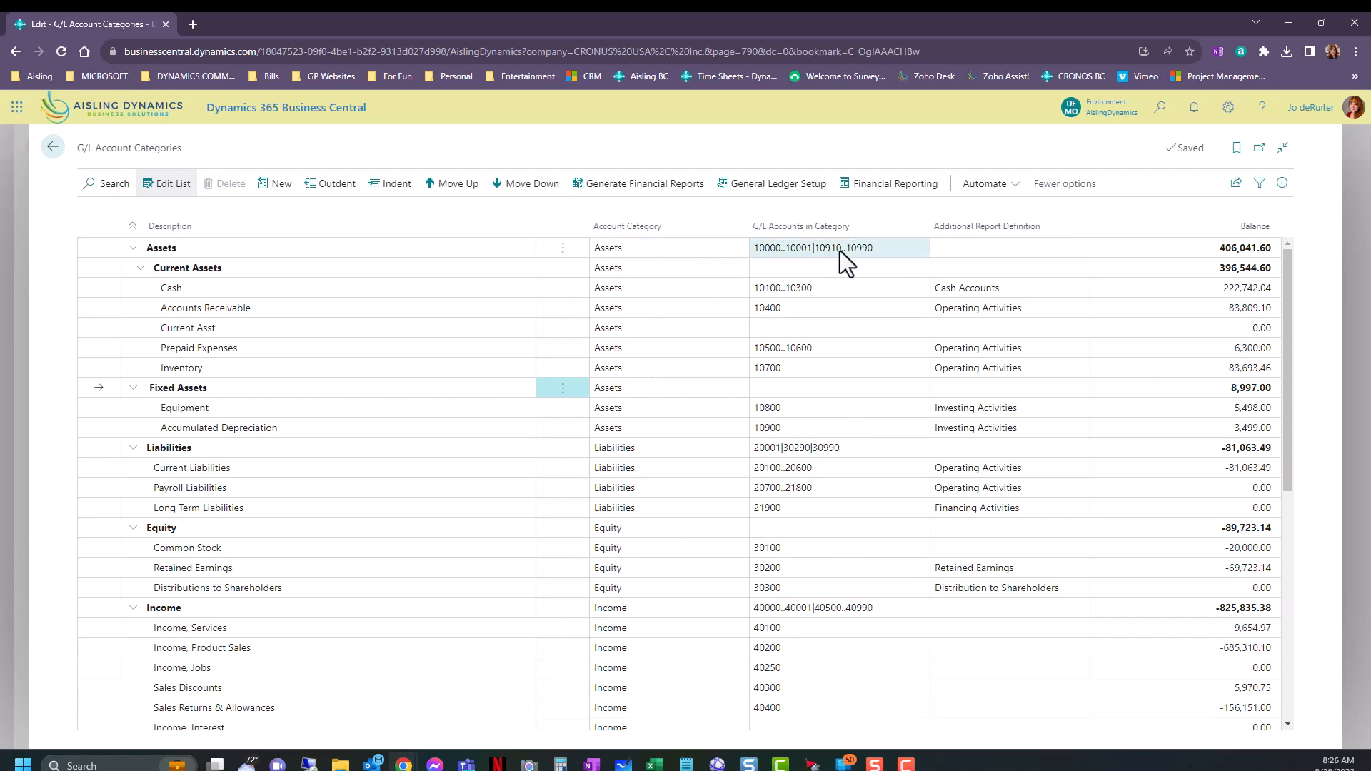
mouse_move(832, 217)
click(835, 488)
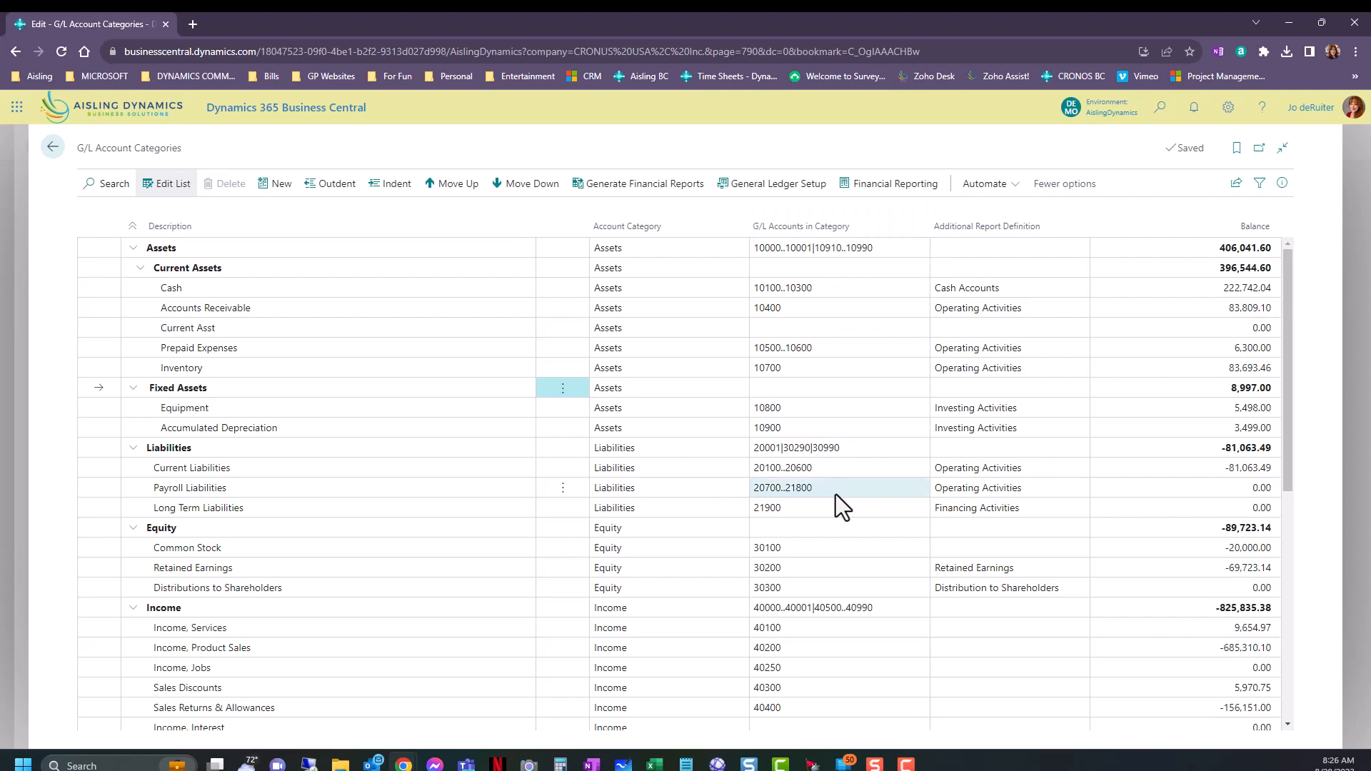
click(950, 368)
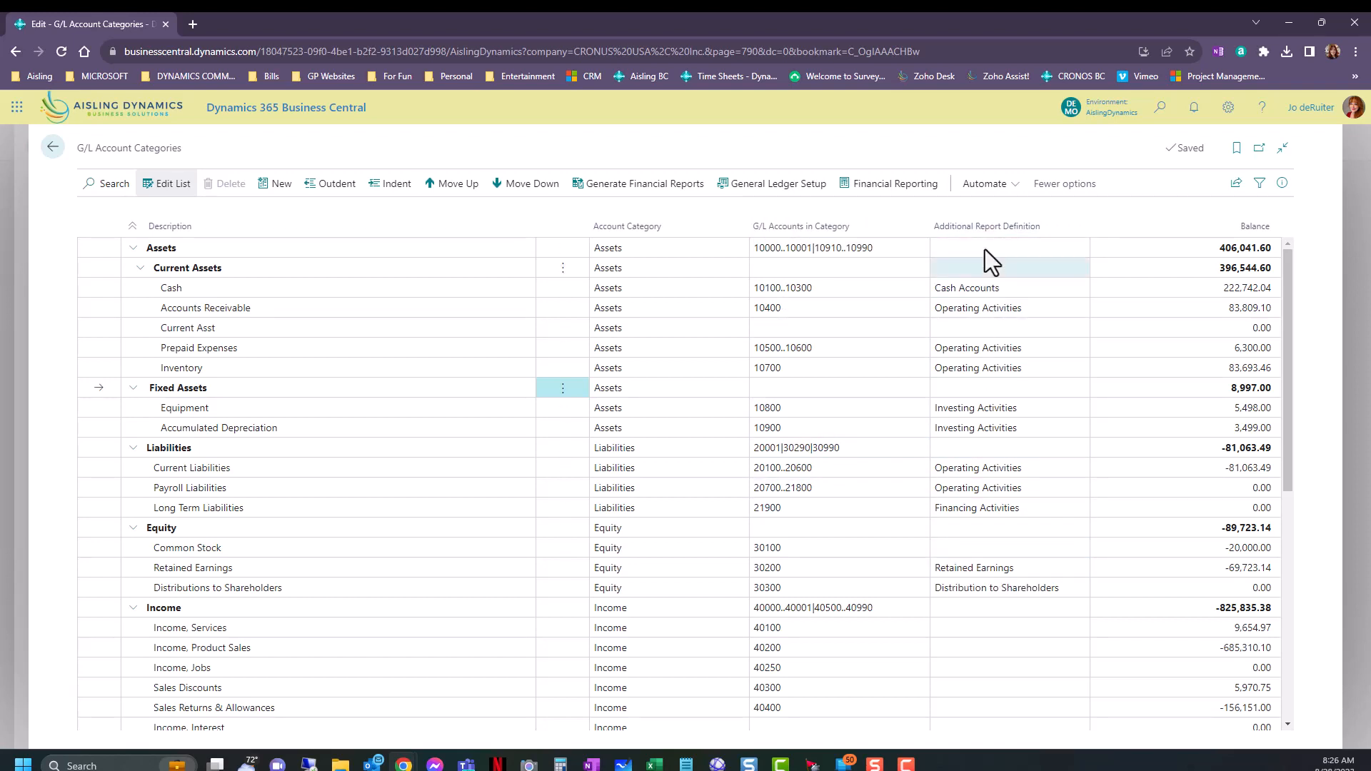
Check the Additional Report Definition options for the Income category and the balance of Current Liabilities.
scroll(1000, 508, down, 2)
click(1011, 473)
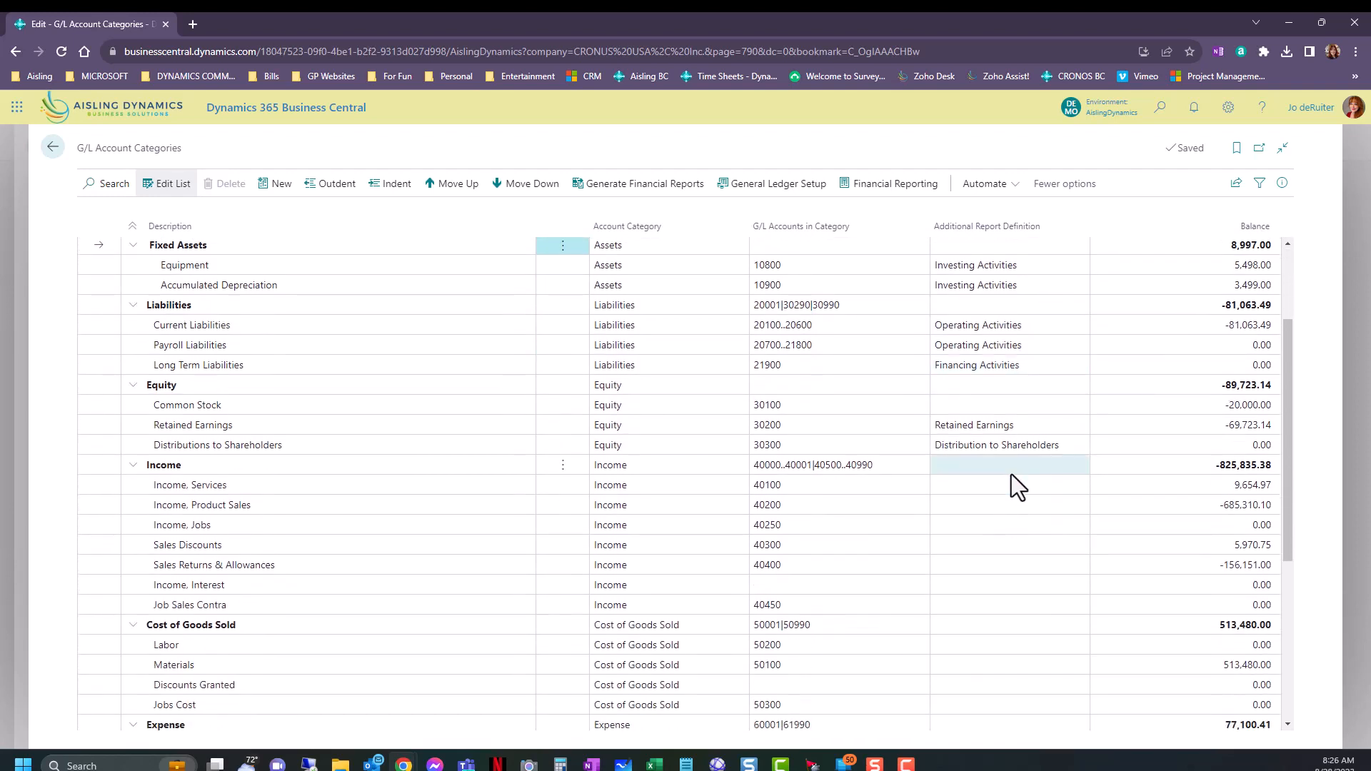
click(1011, 472)
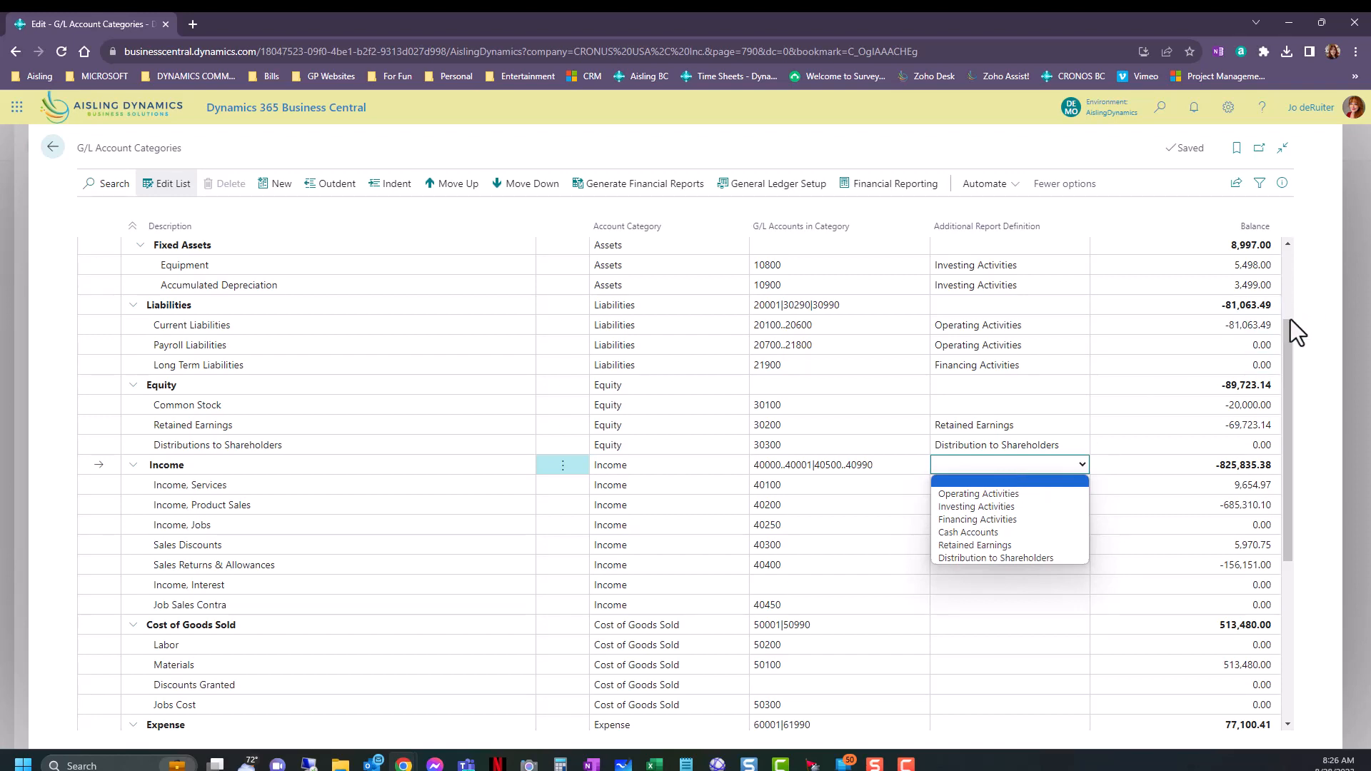
click(1256, 325)
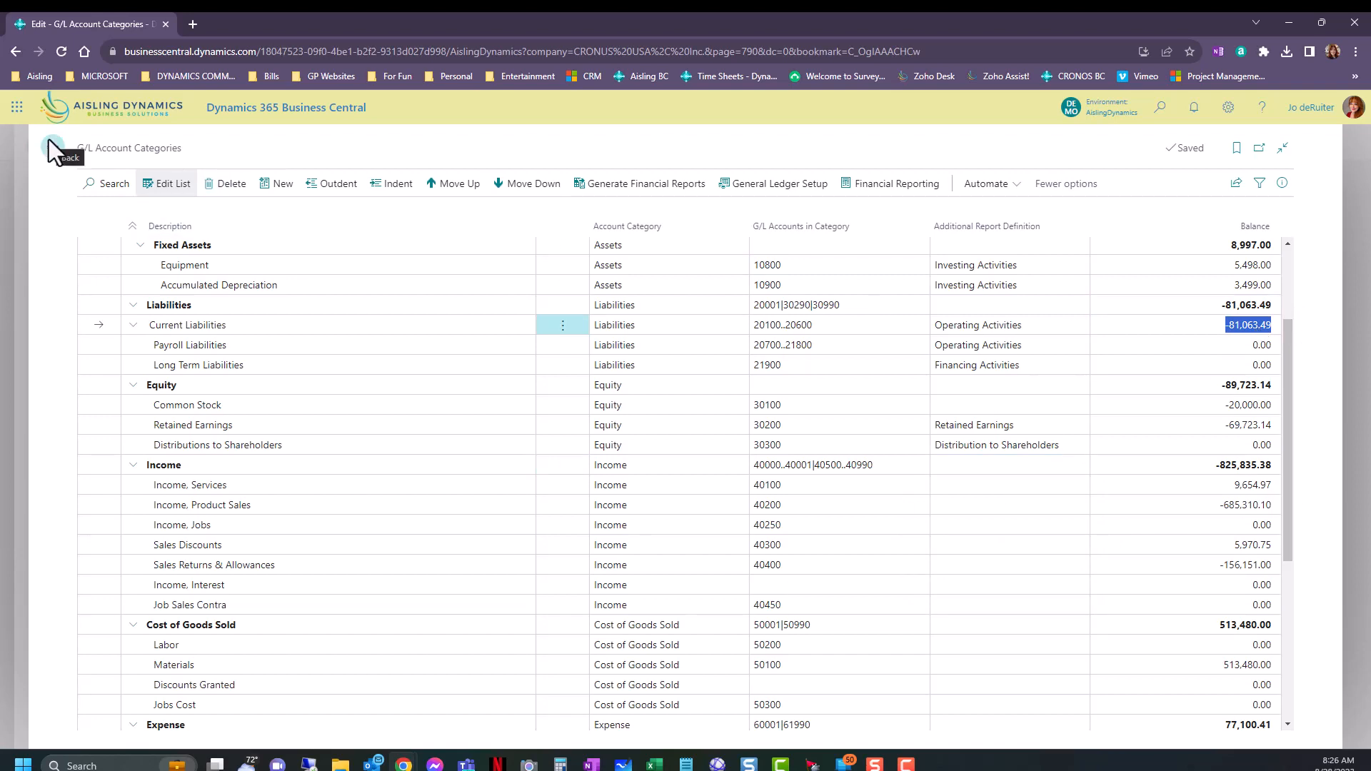
scroll(321, 361, up, 2)
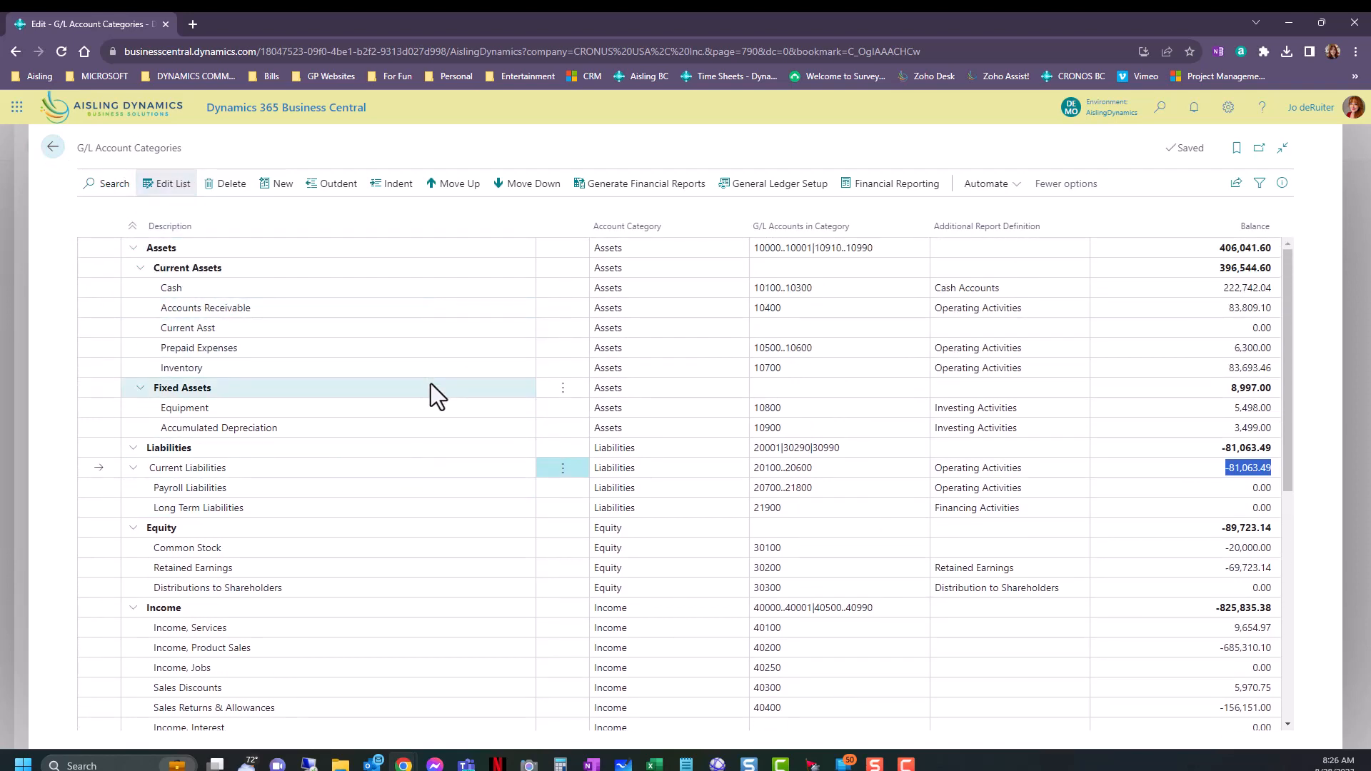
Leave the G/L Account Categories page and the card of account 20100 to return to the chart of accounts.
click(53, 147)
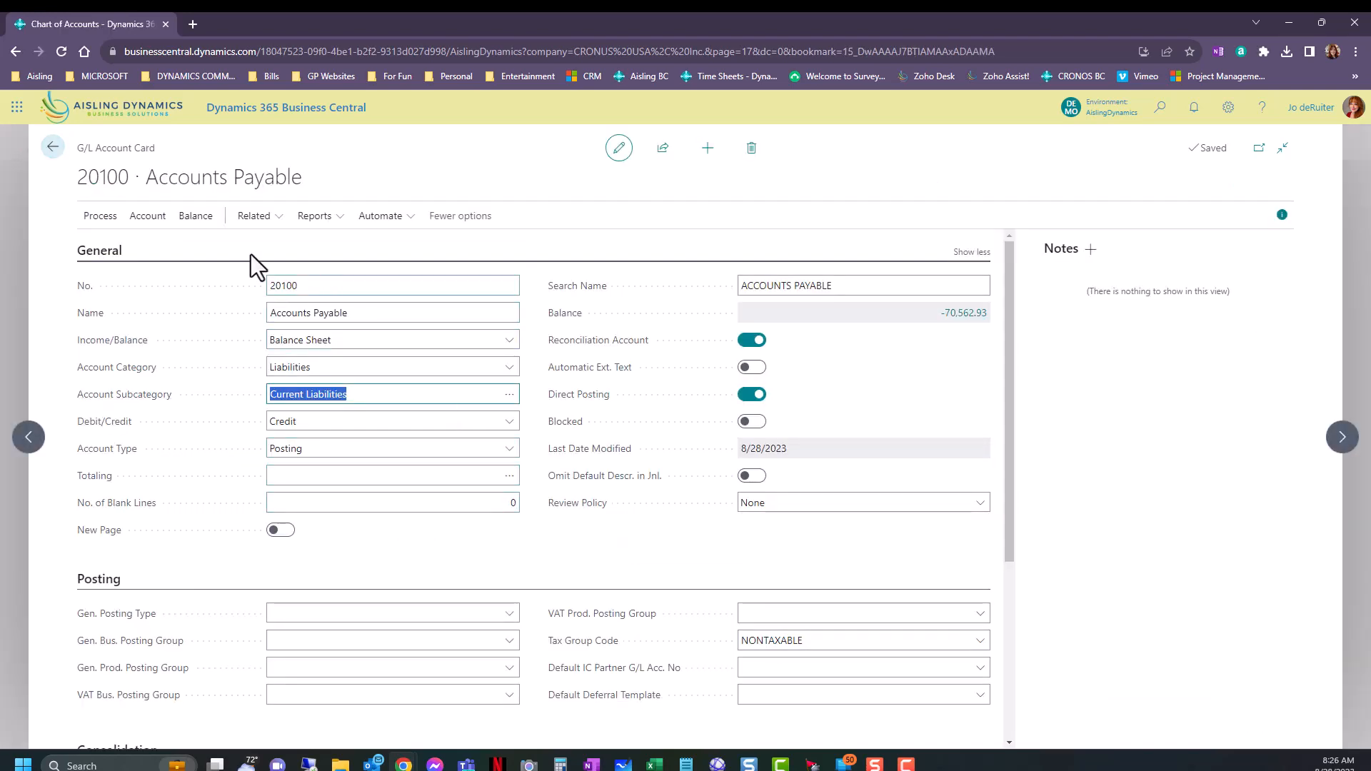
click(309, 287)
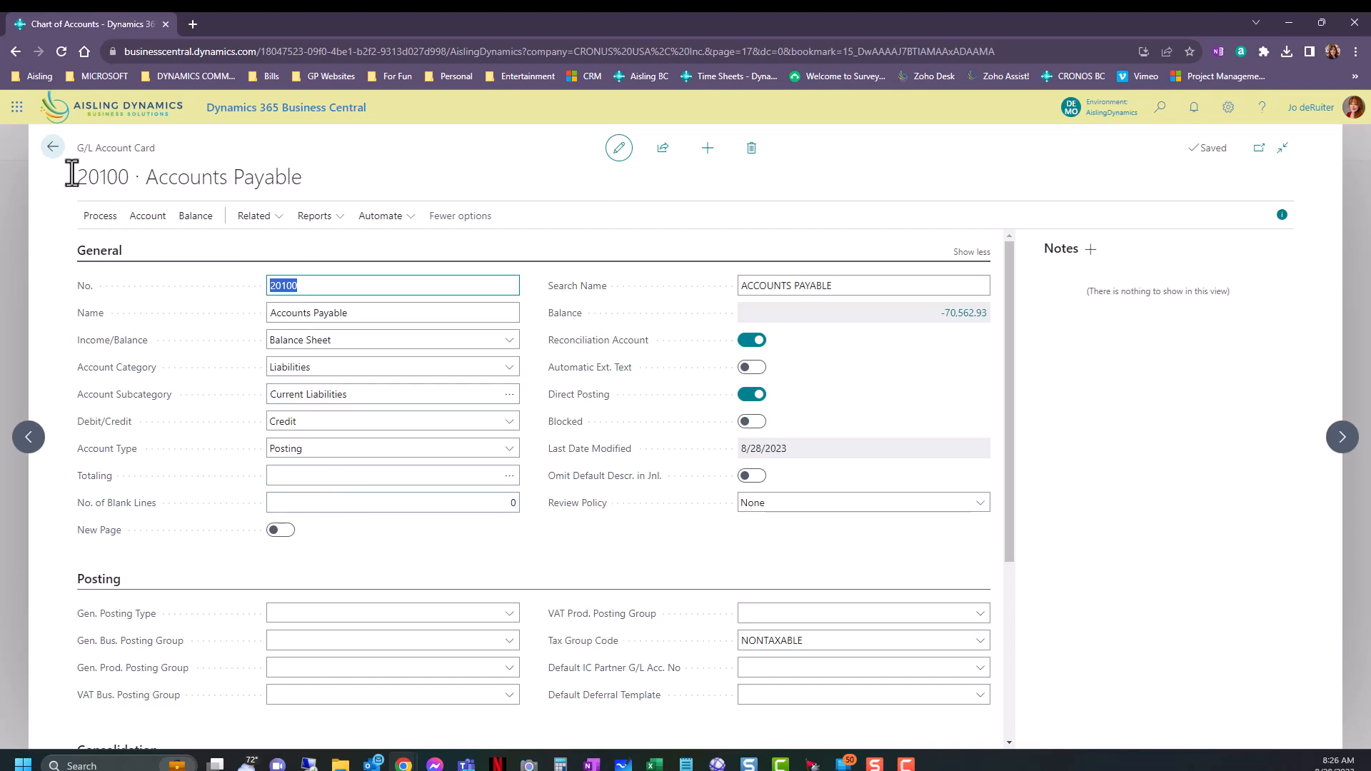
click(51, 150)
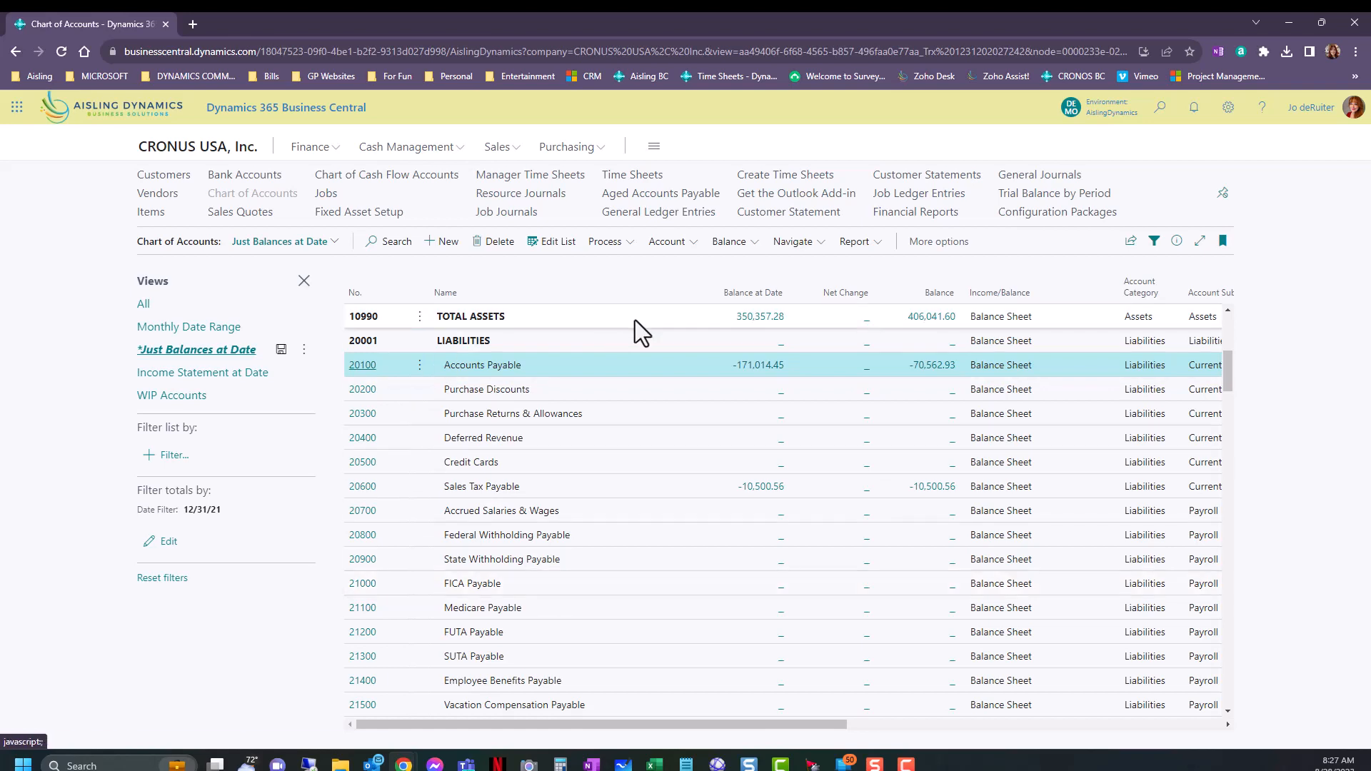
Look through the liability and equity accounts in the chart of accounts, down to the start of the income statement.
scroll(662, 585, down, 2)
scroll(662, 585, down, 1)
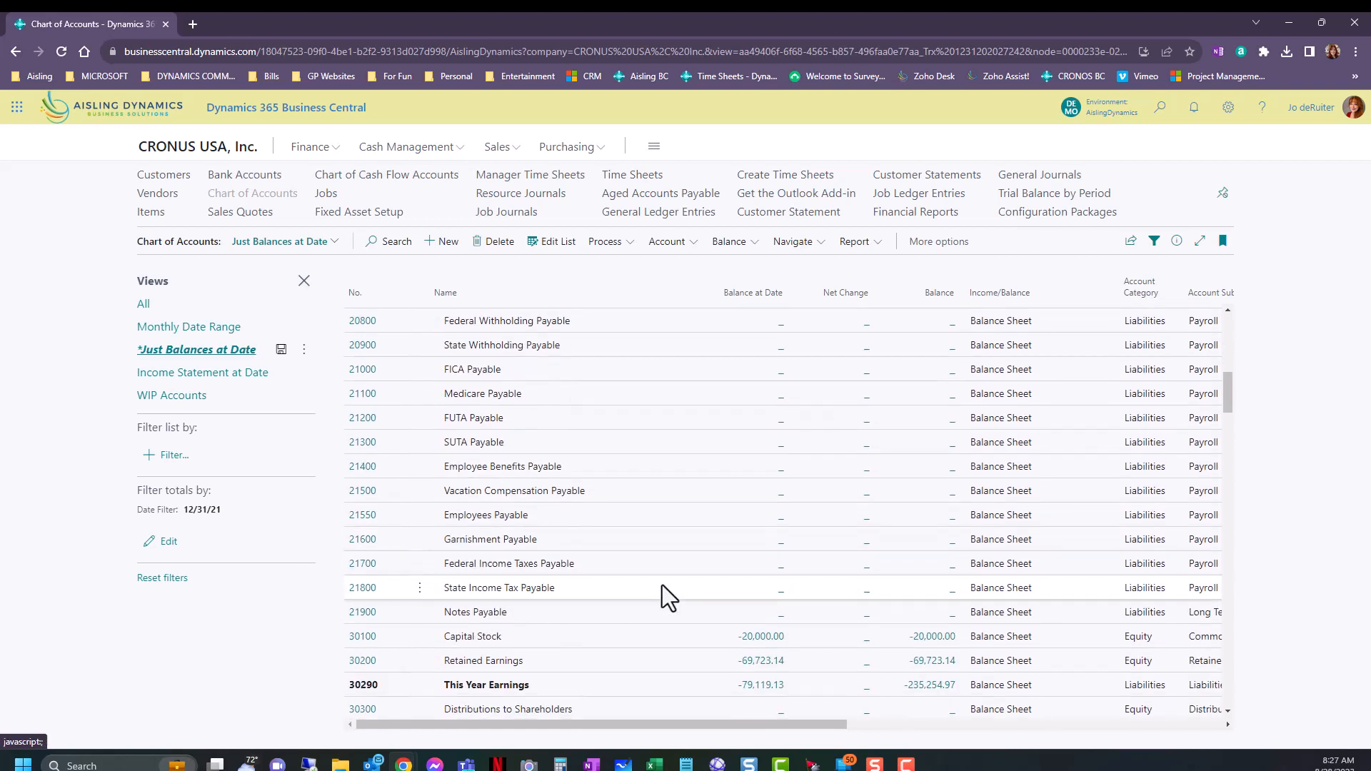
scroll(661, 585, down, 1)
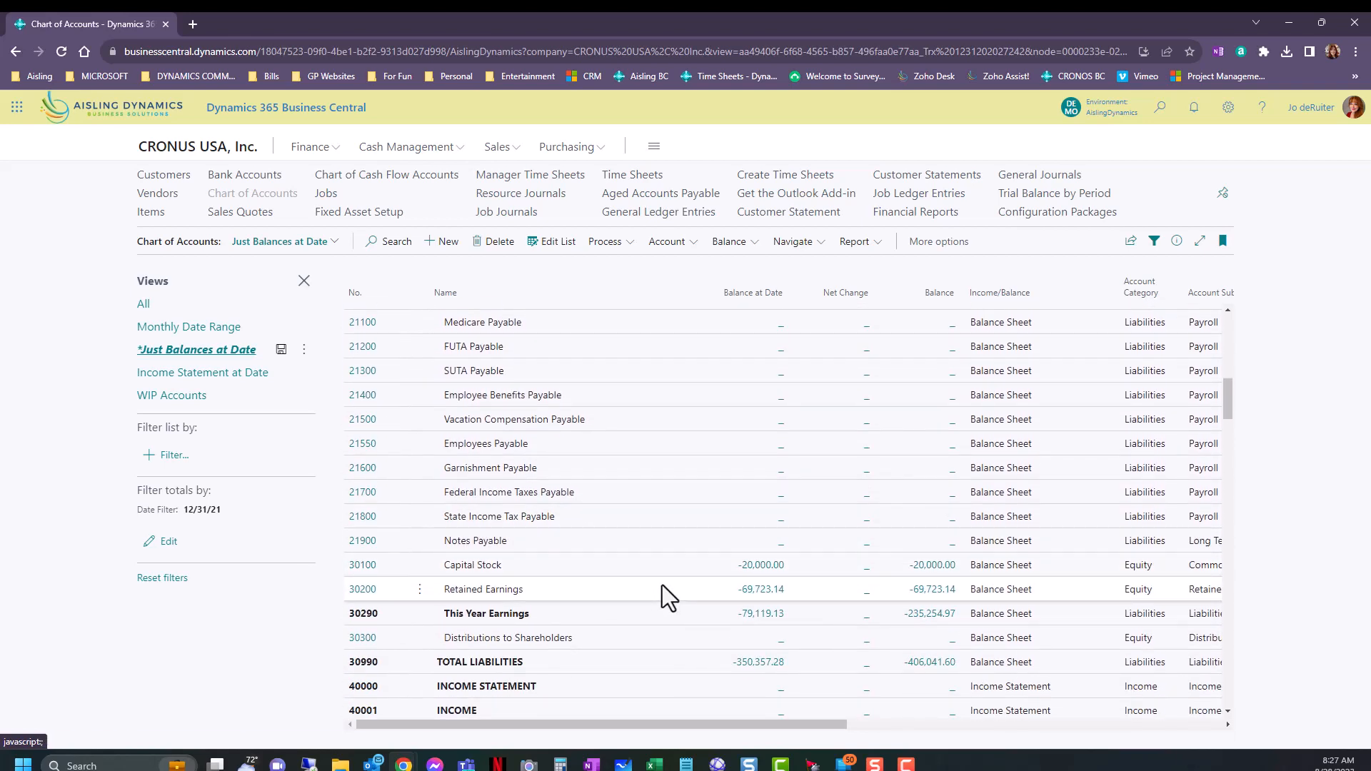